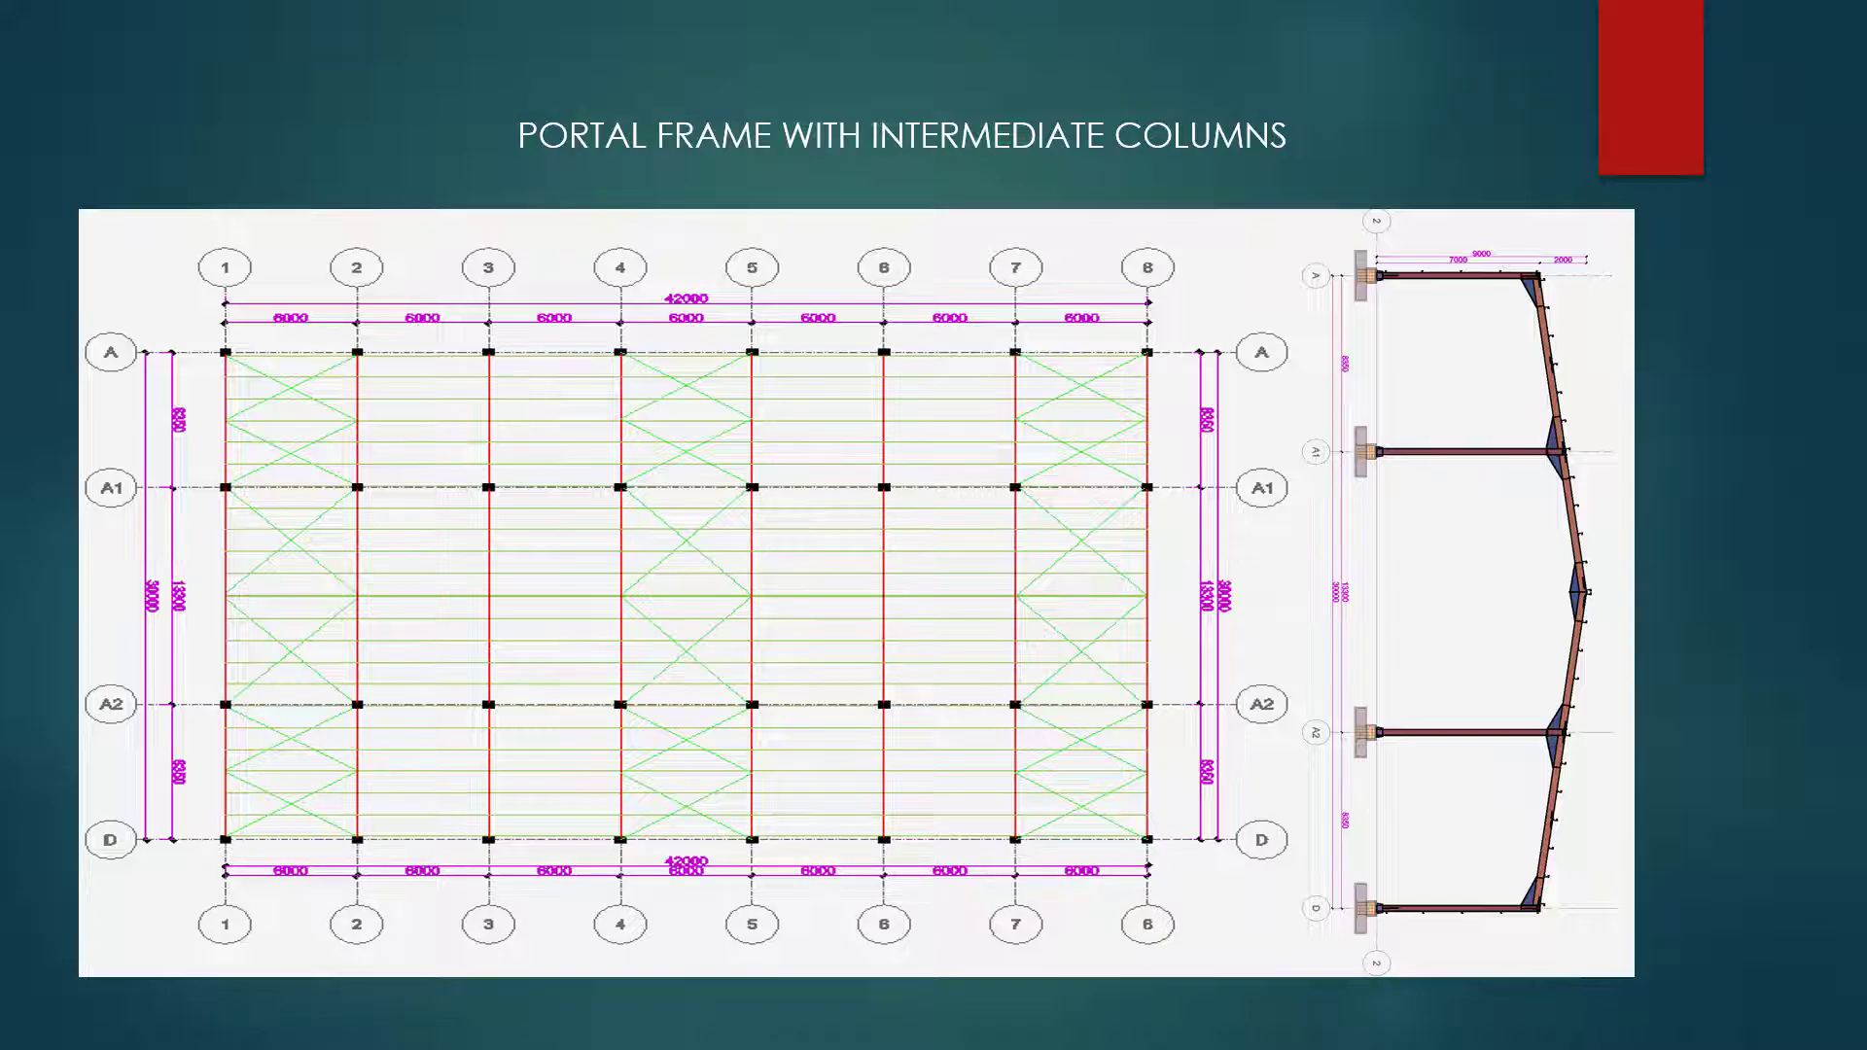
Leave the portal-frame slide and bring up the MkaPEB window
key(alt+Tab)
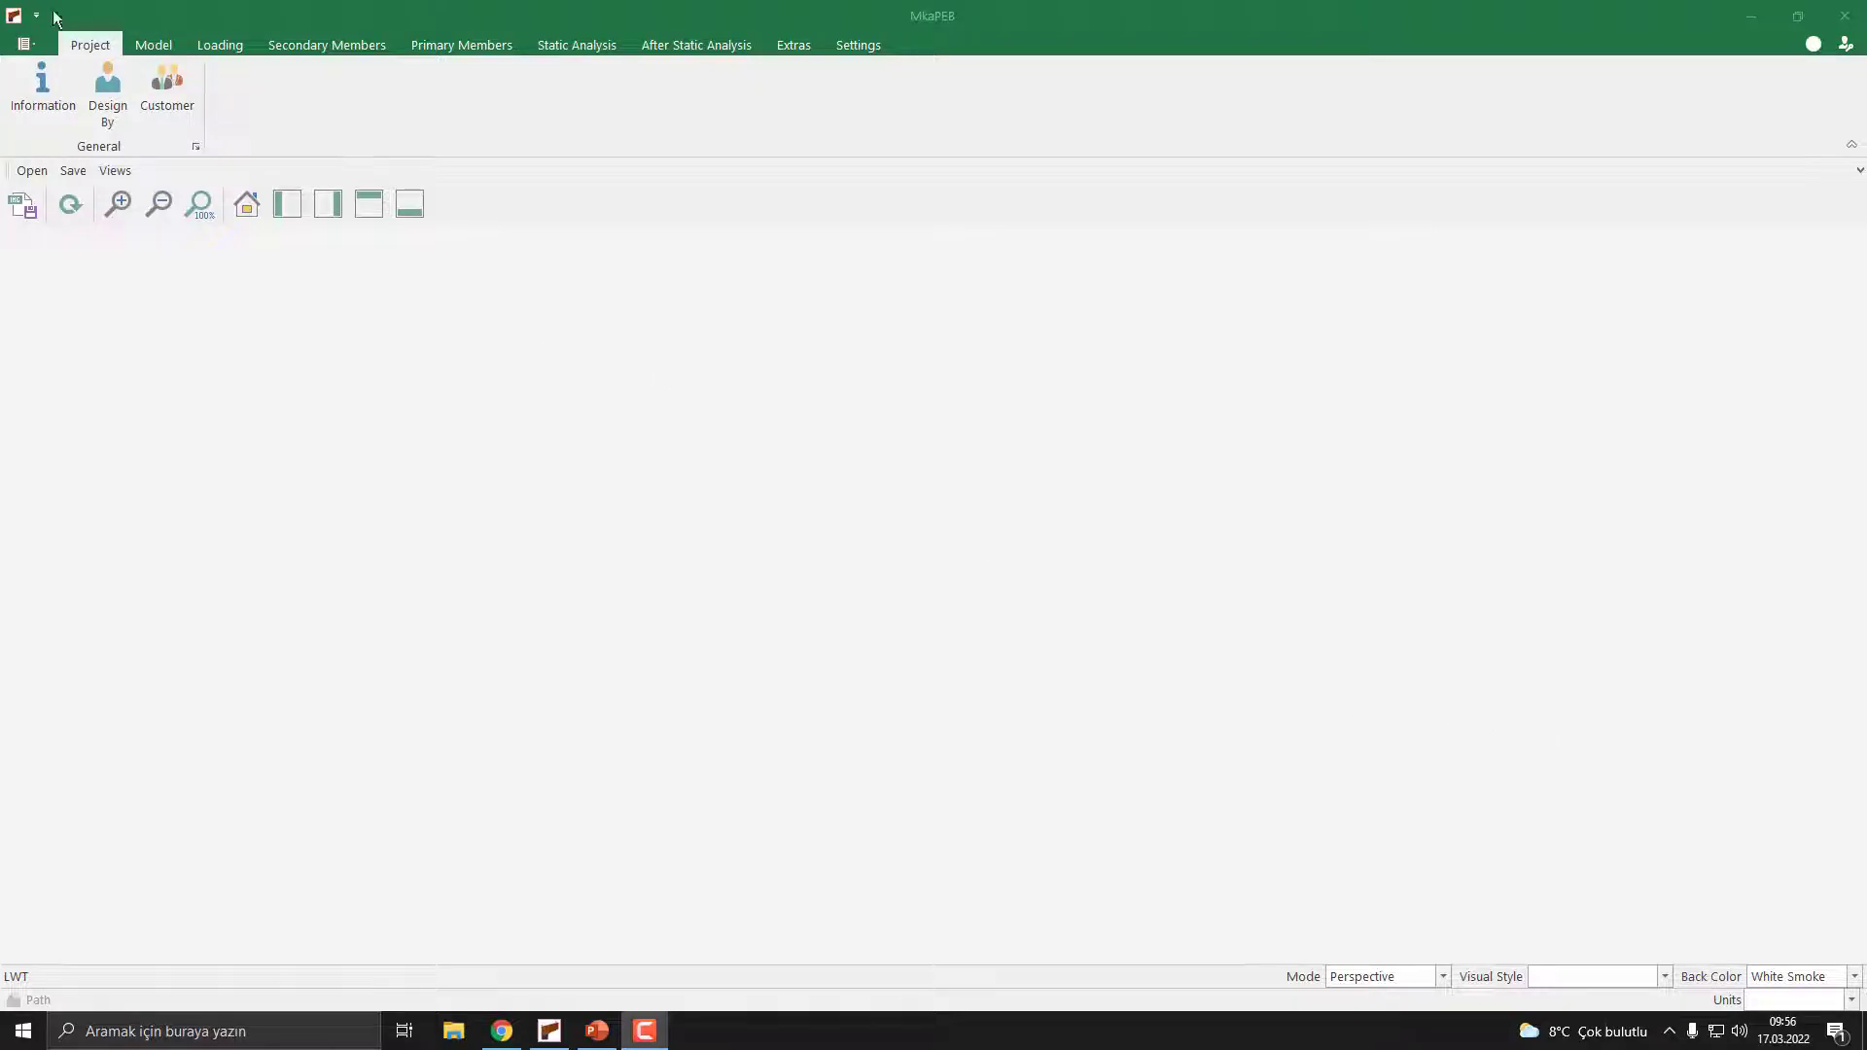
Start a new project and add a new entry in the Project Browser
click(23, 44)
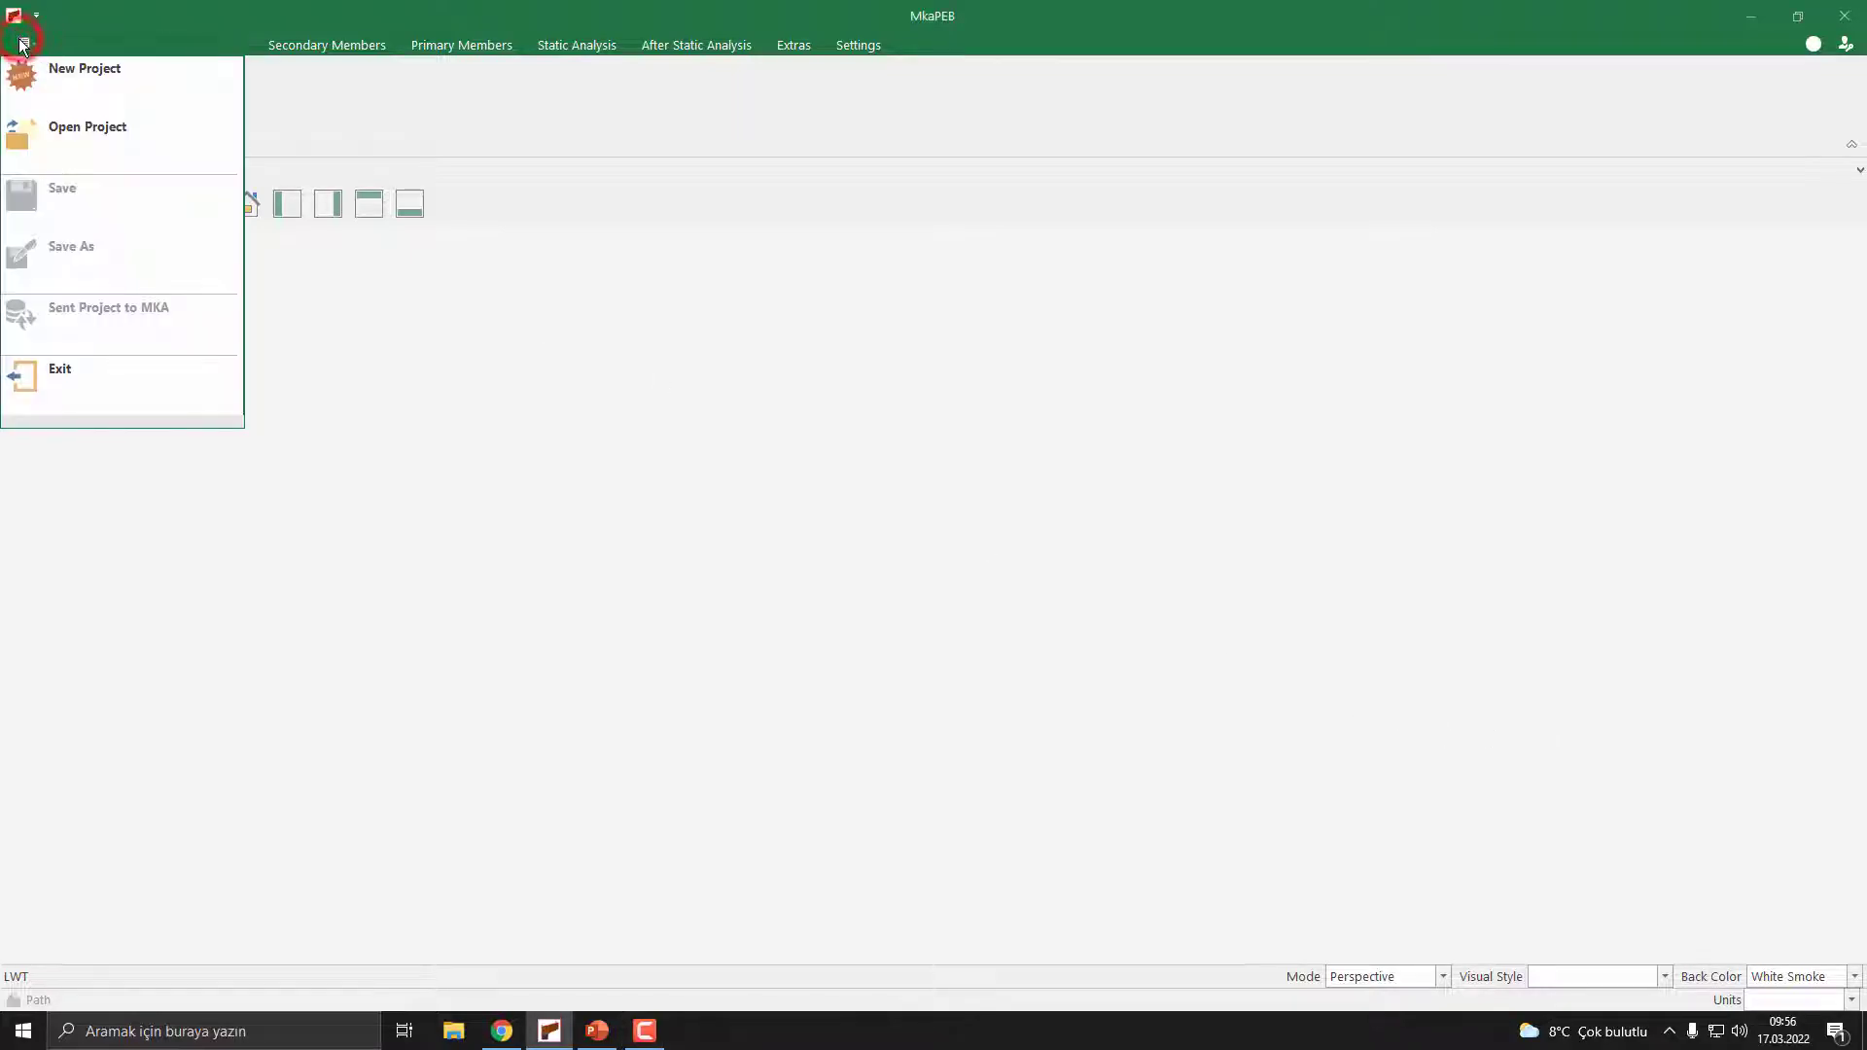
click(113, 90)
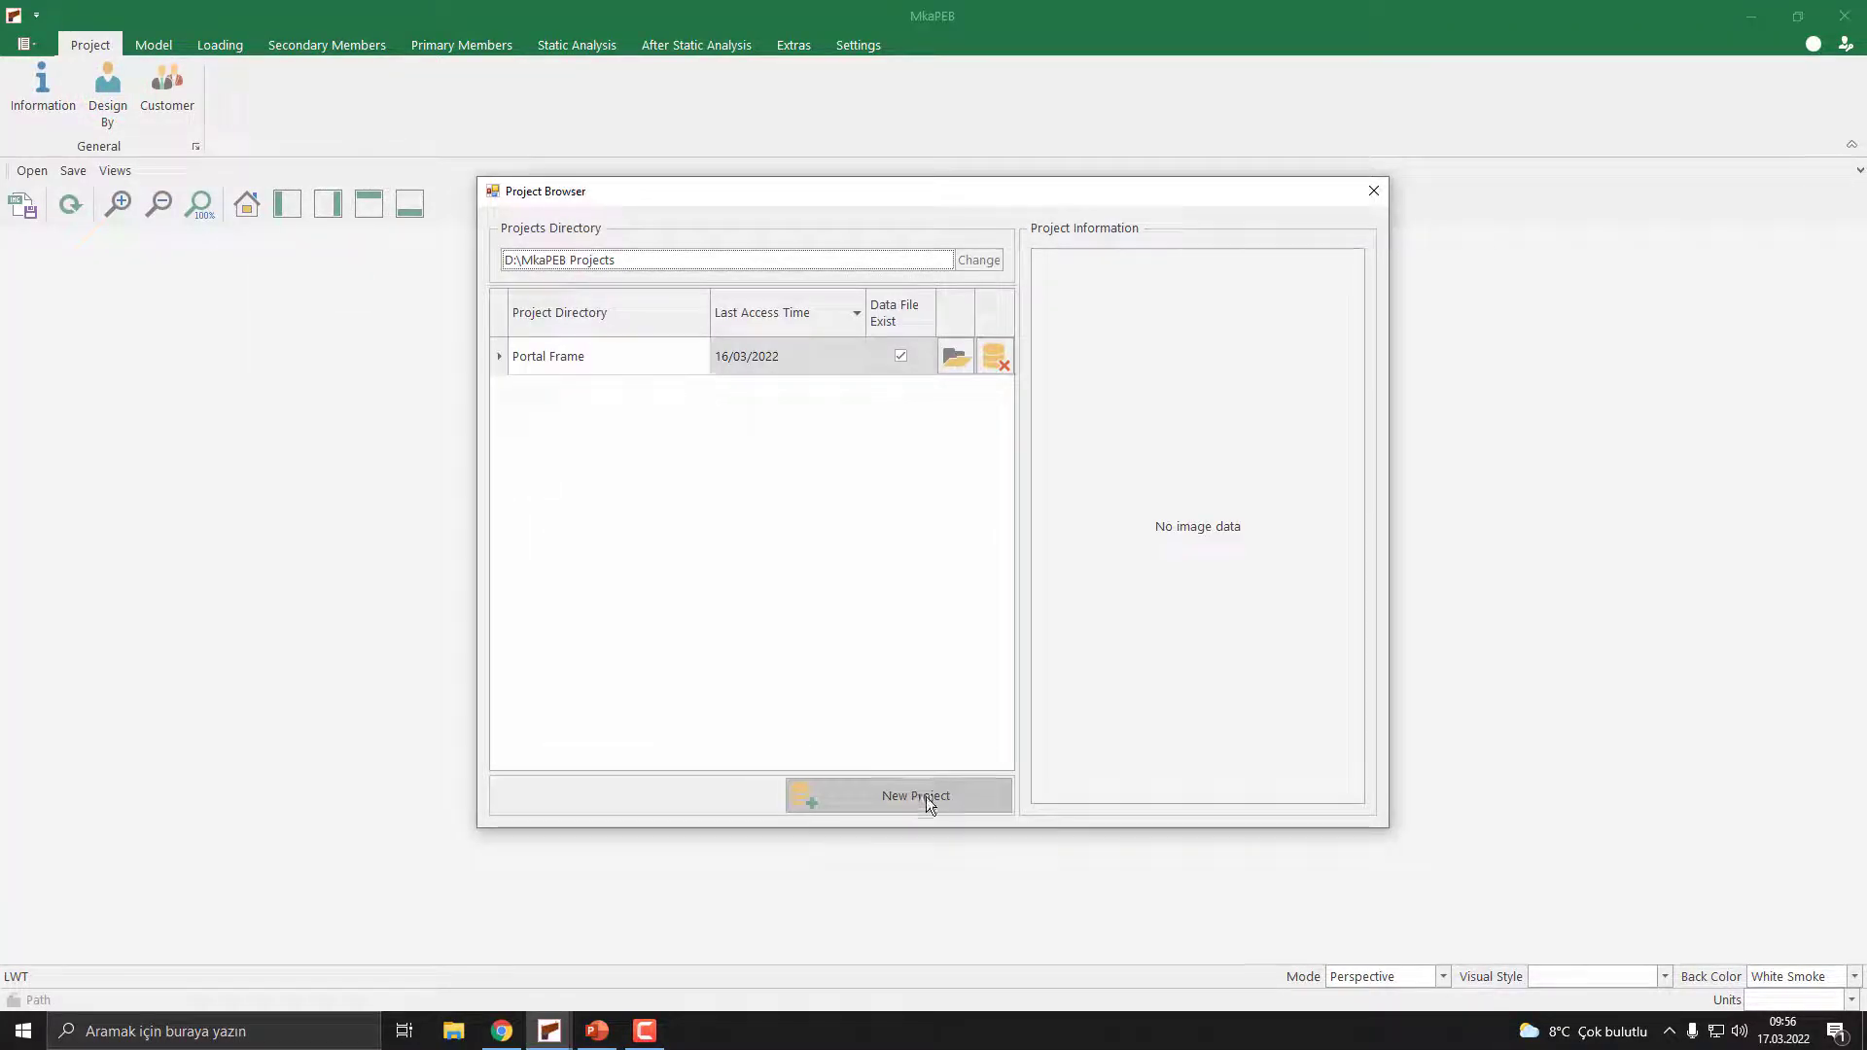
click(955, 799)
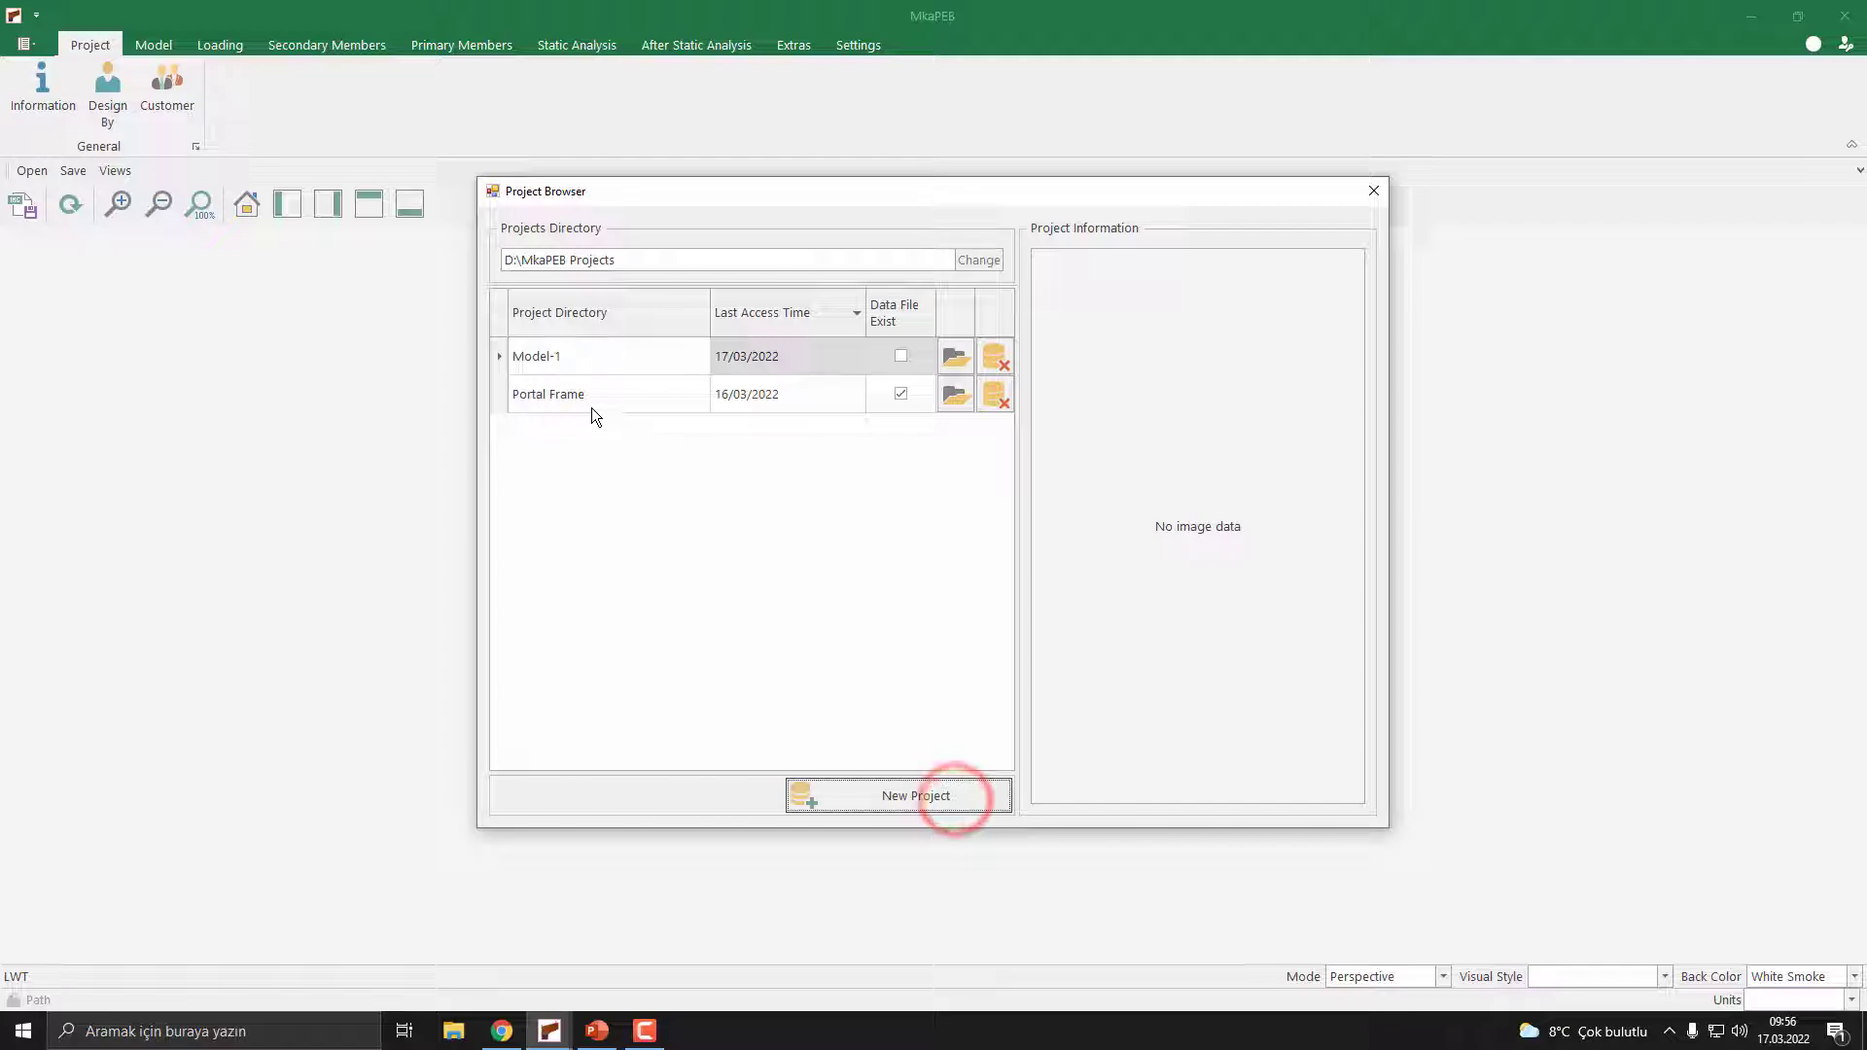
Name the new project 'Portal Frame With Columns' and open it
click(593, 356)
click(593, 356)
text(pOR)
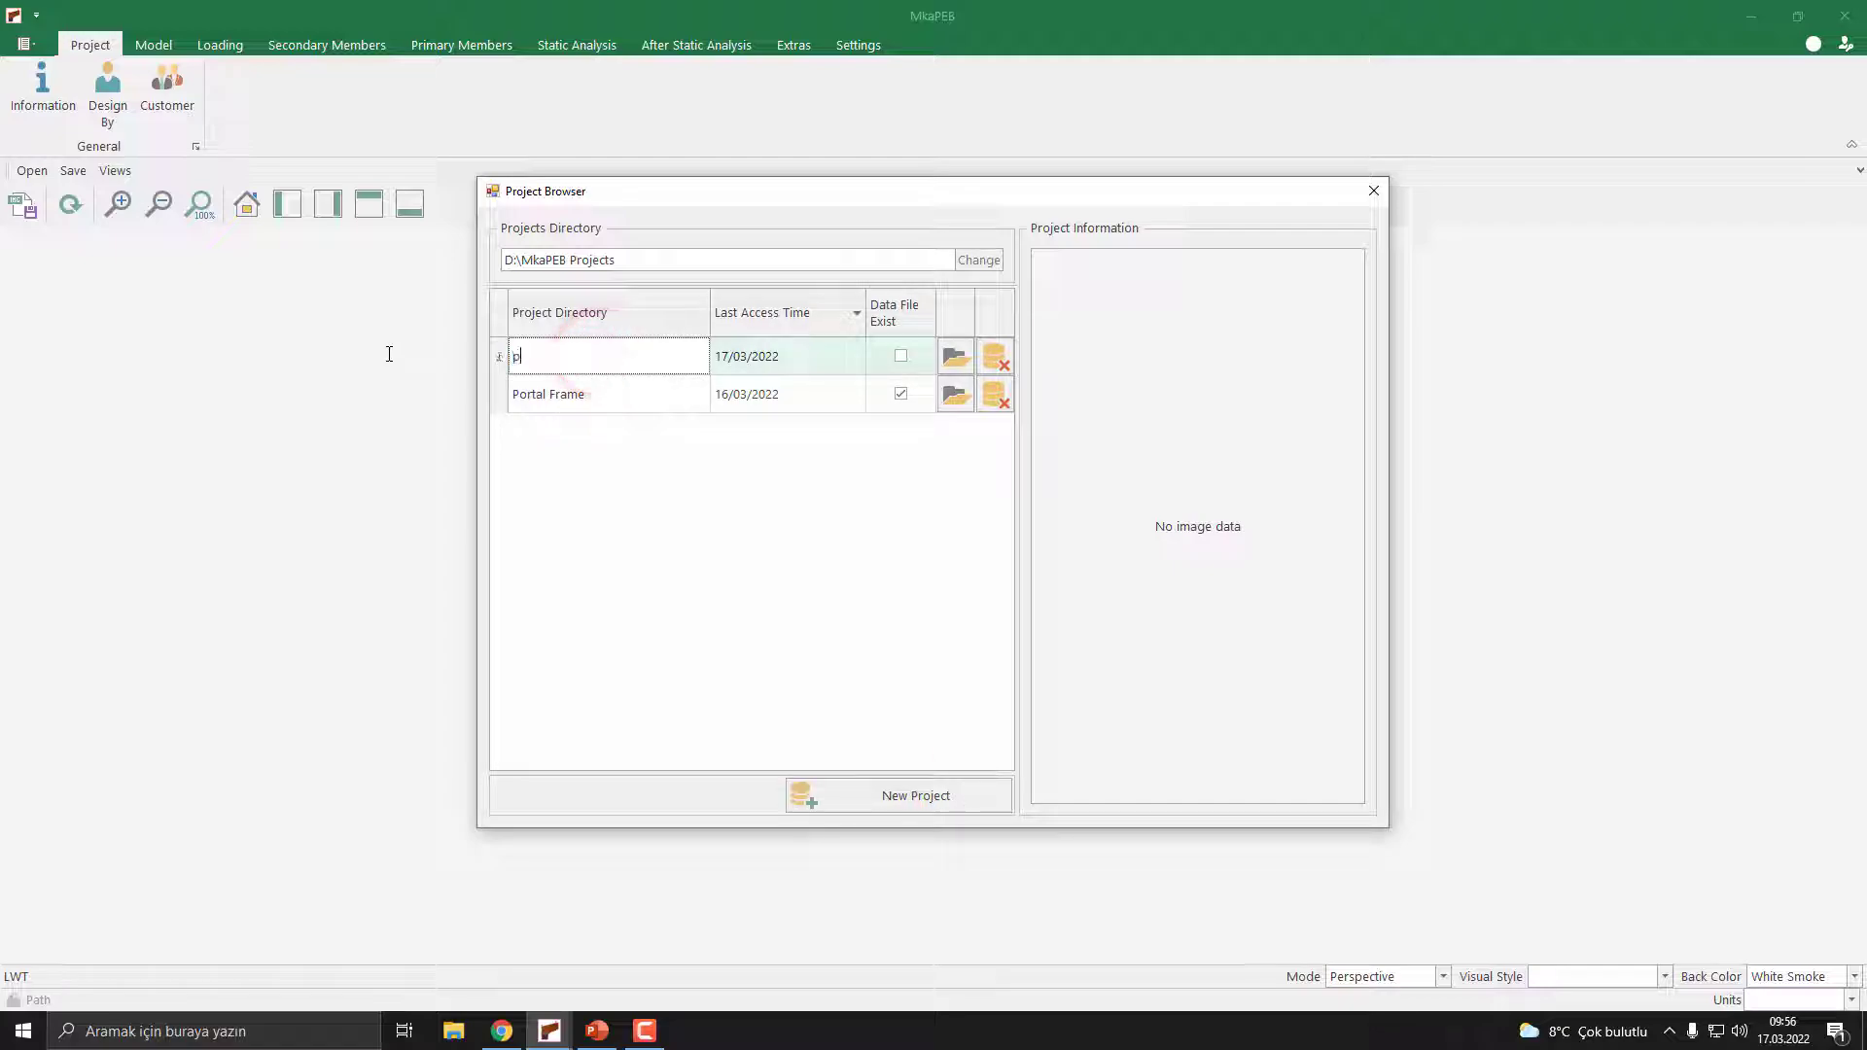
key(BackSpace)
key(BackSpace)
key(BackSpace)
text(Portal Frame With Columns)
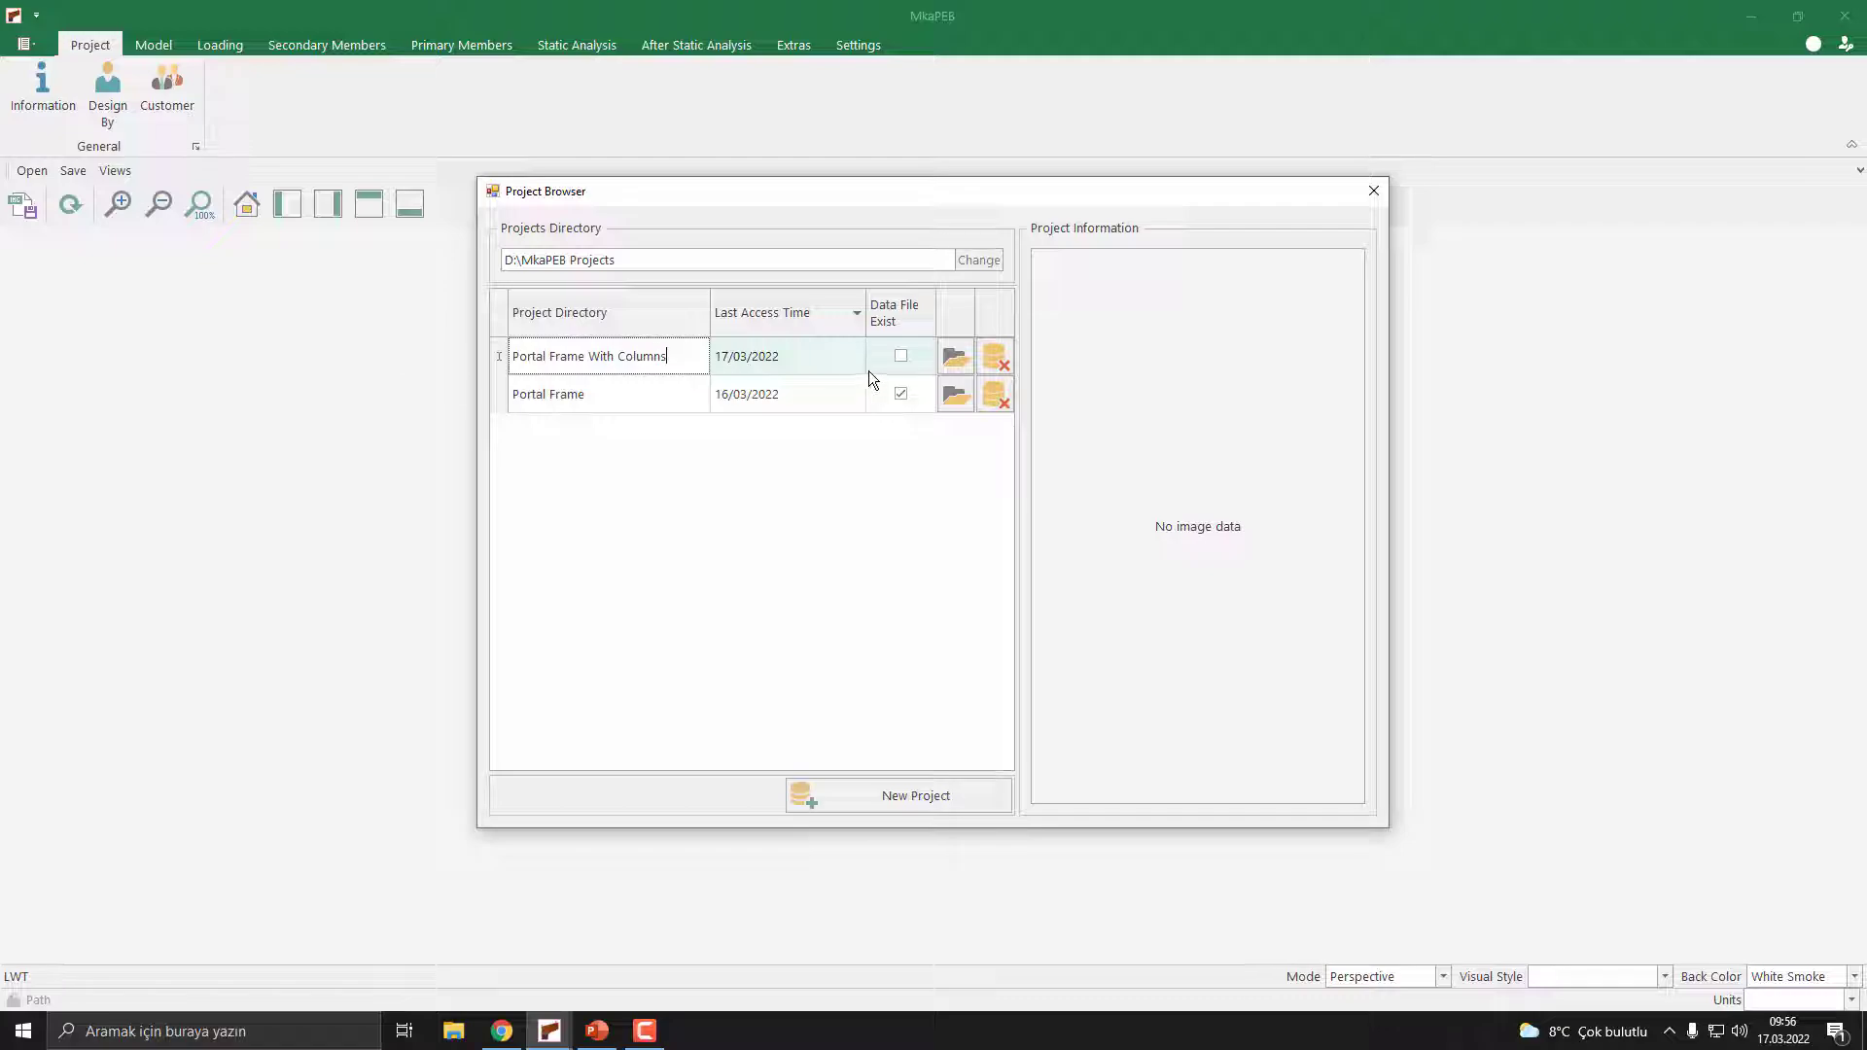
click(965, 359)
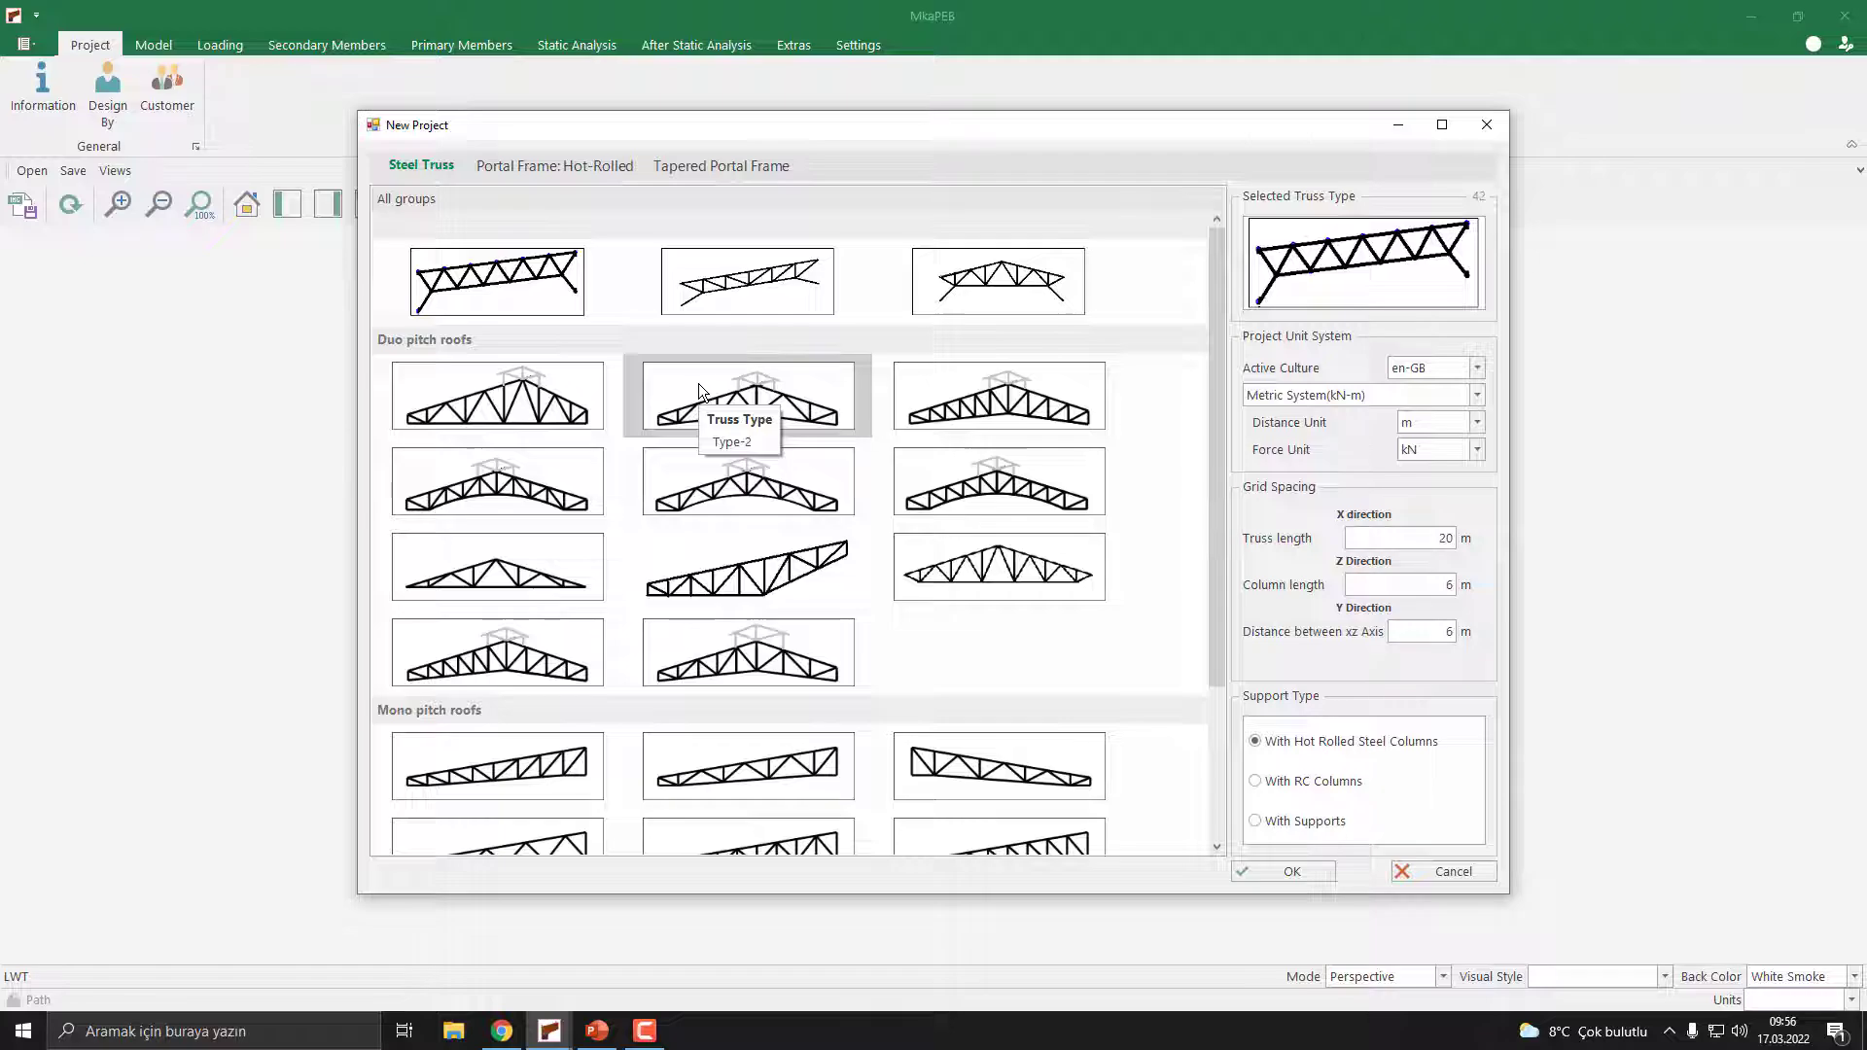
Create a hot-rolled duo-pitch portal frame, type 101, with a 30 m truss length
click(512, 172)
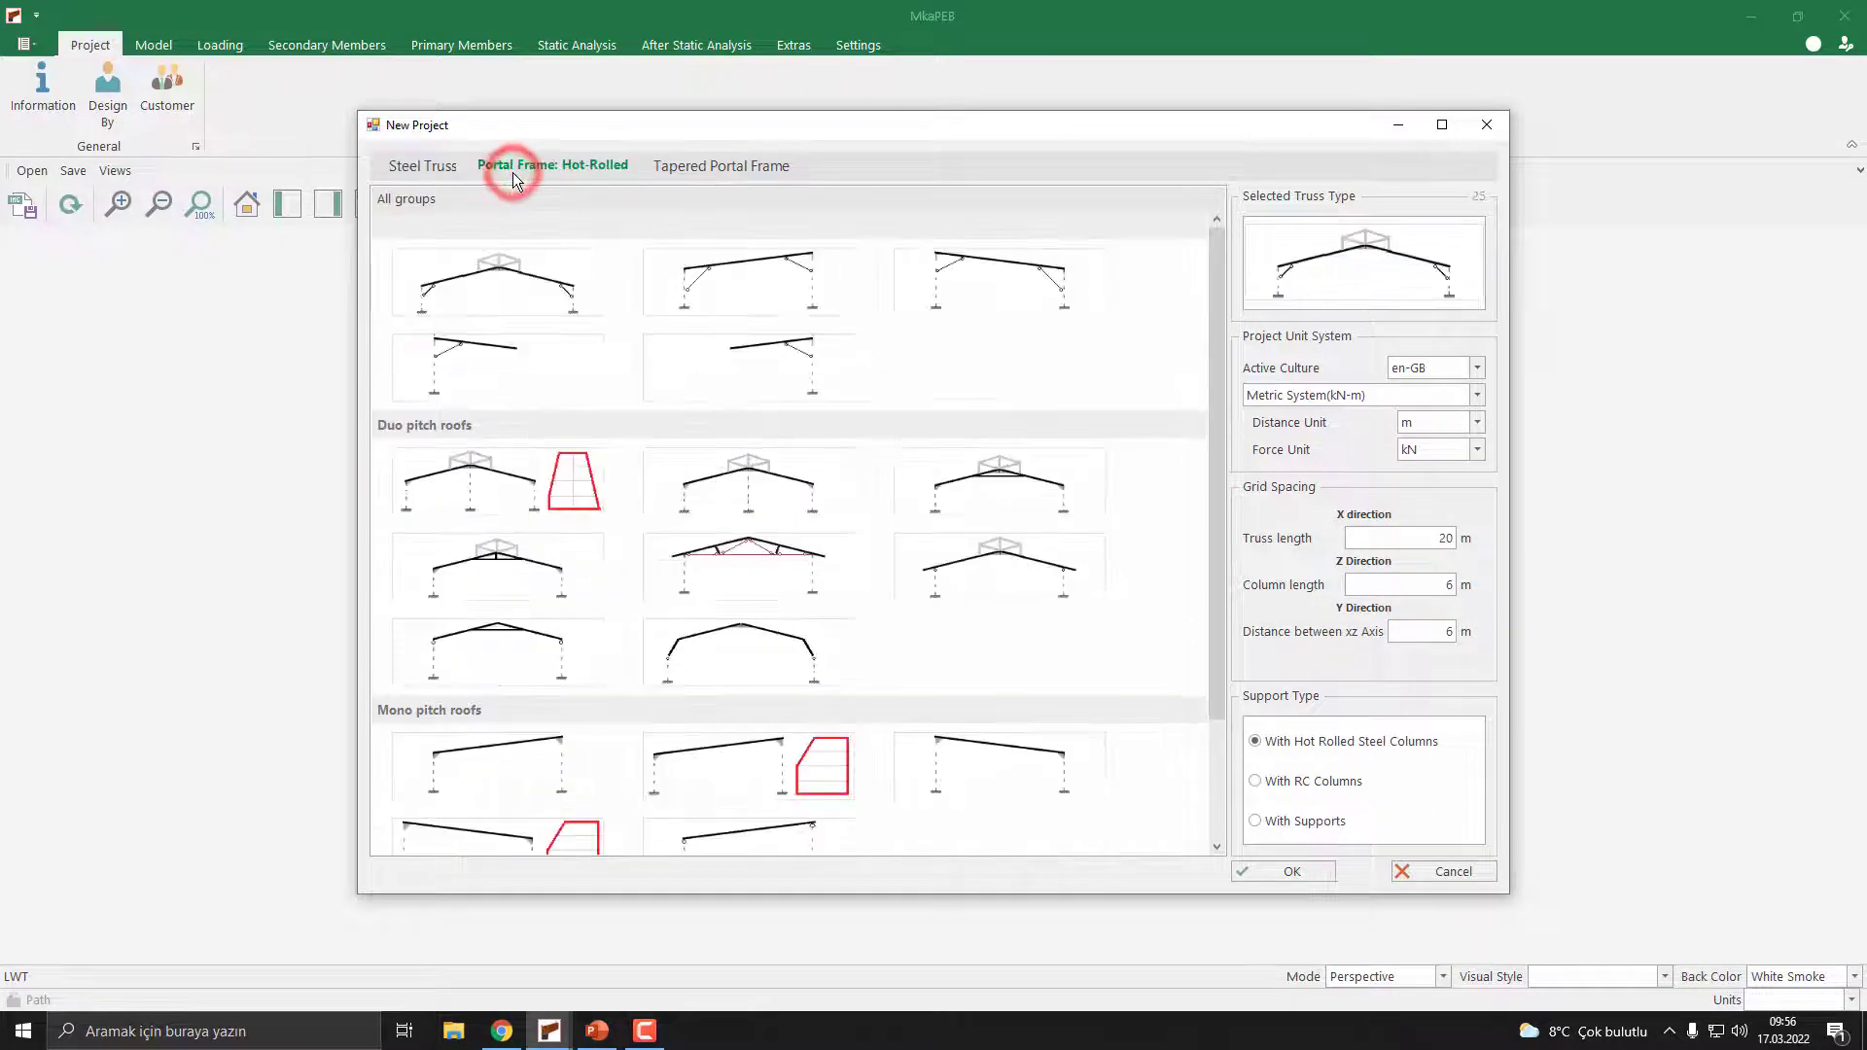
click(756, 489)
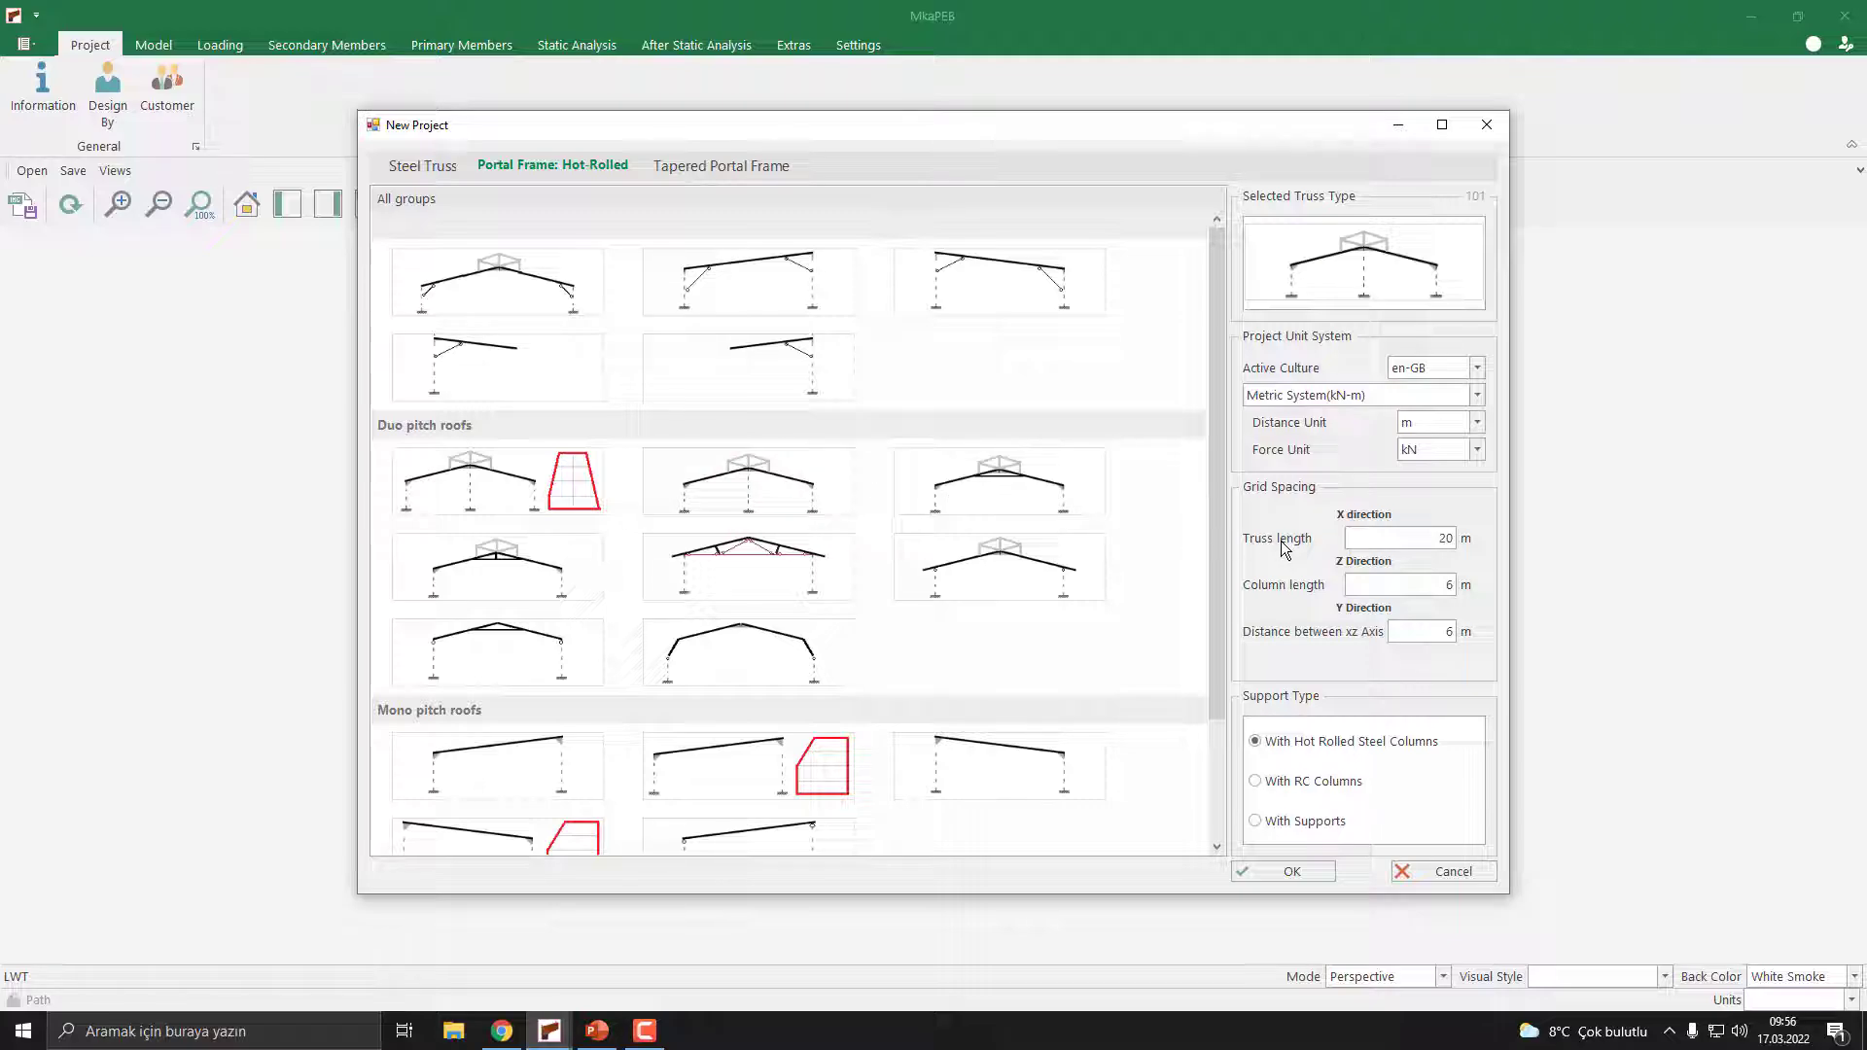
double_click(1366, 538)
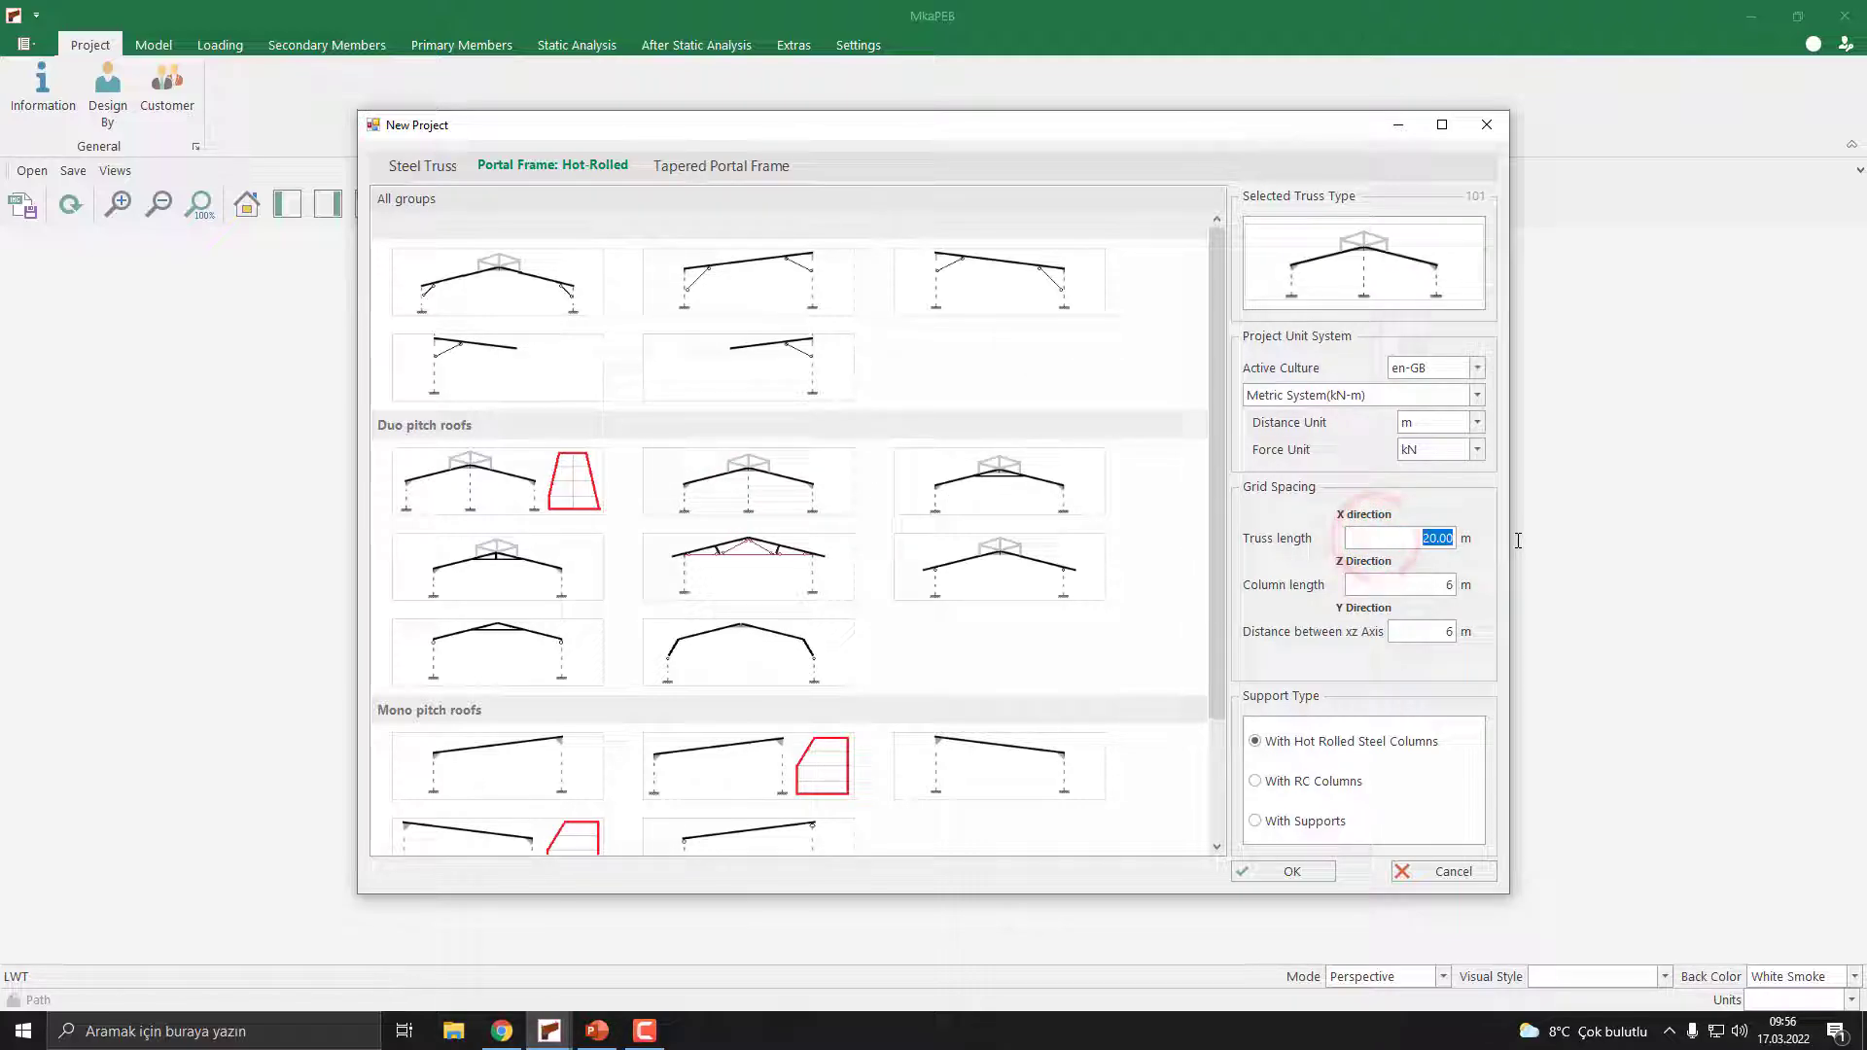
text(30)
click(1308, 872)
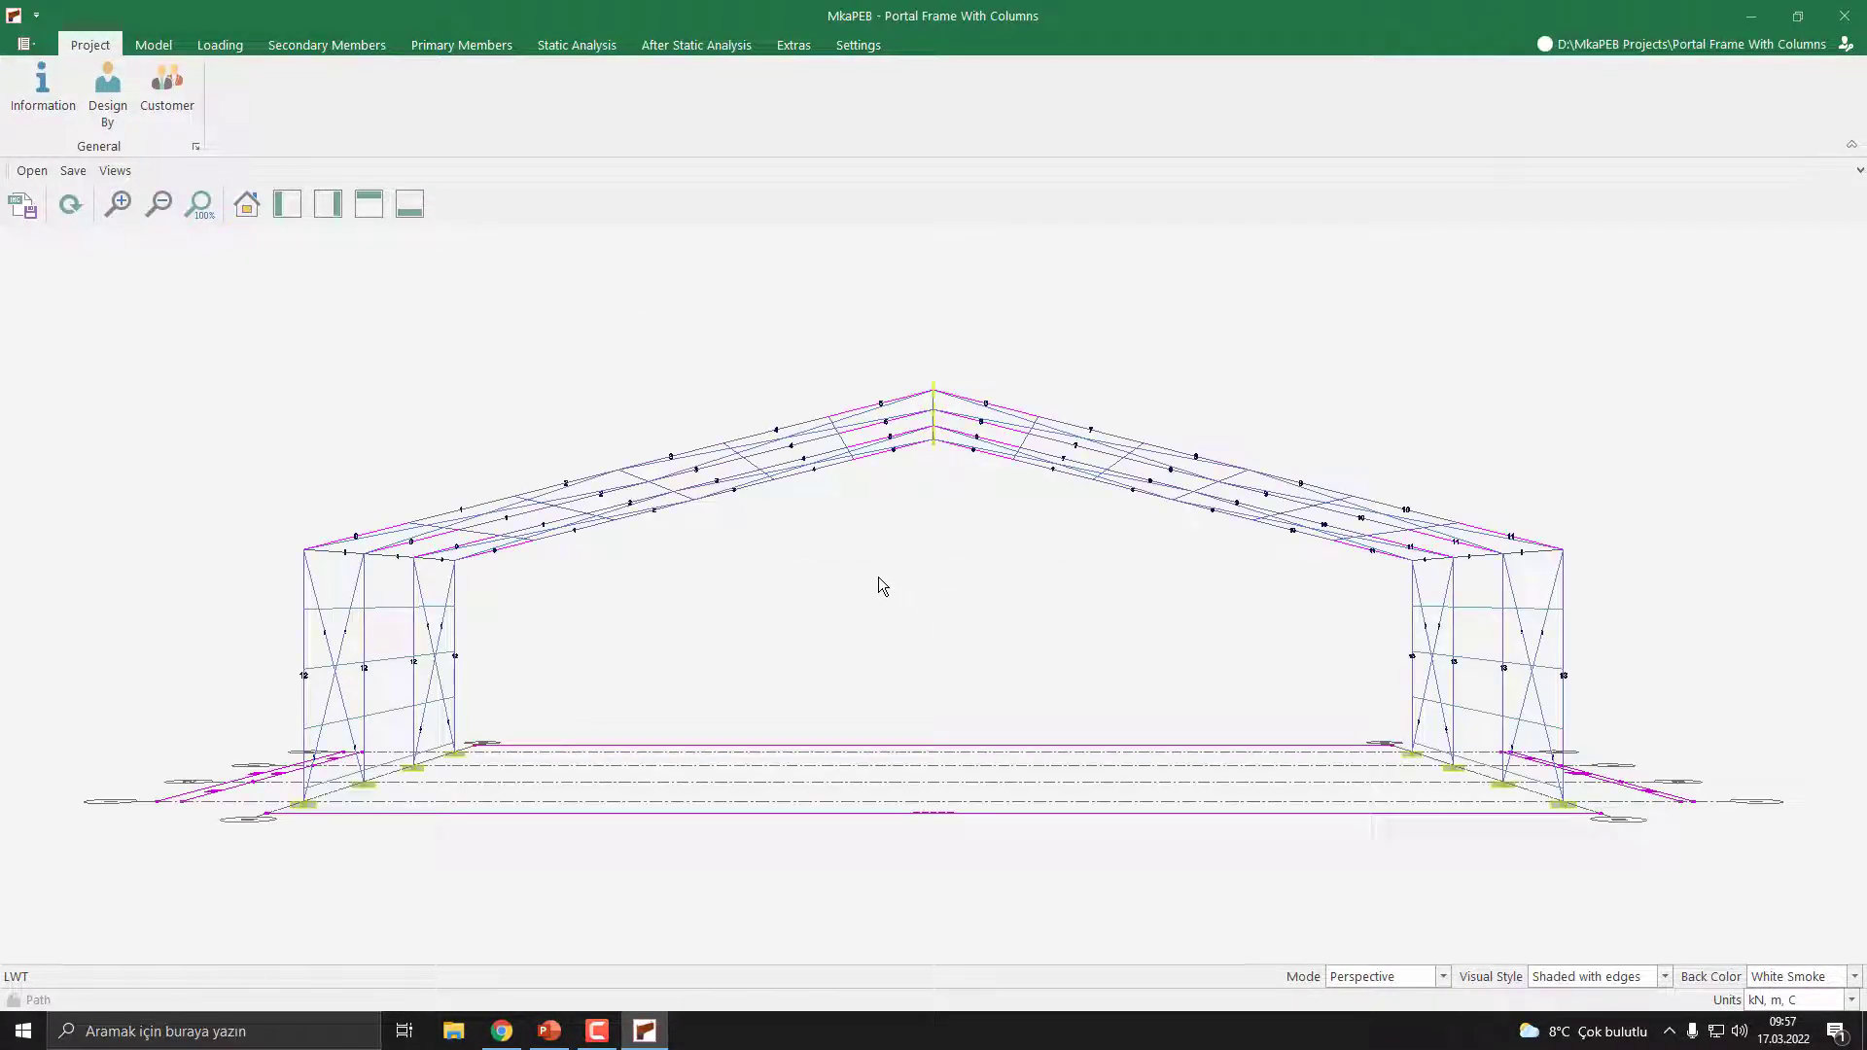
Open the Y Axis frame-spacing table from the Model tools
middle_drag(762, 537, 718, 546)
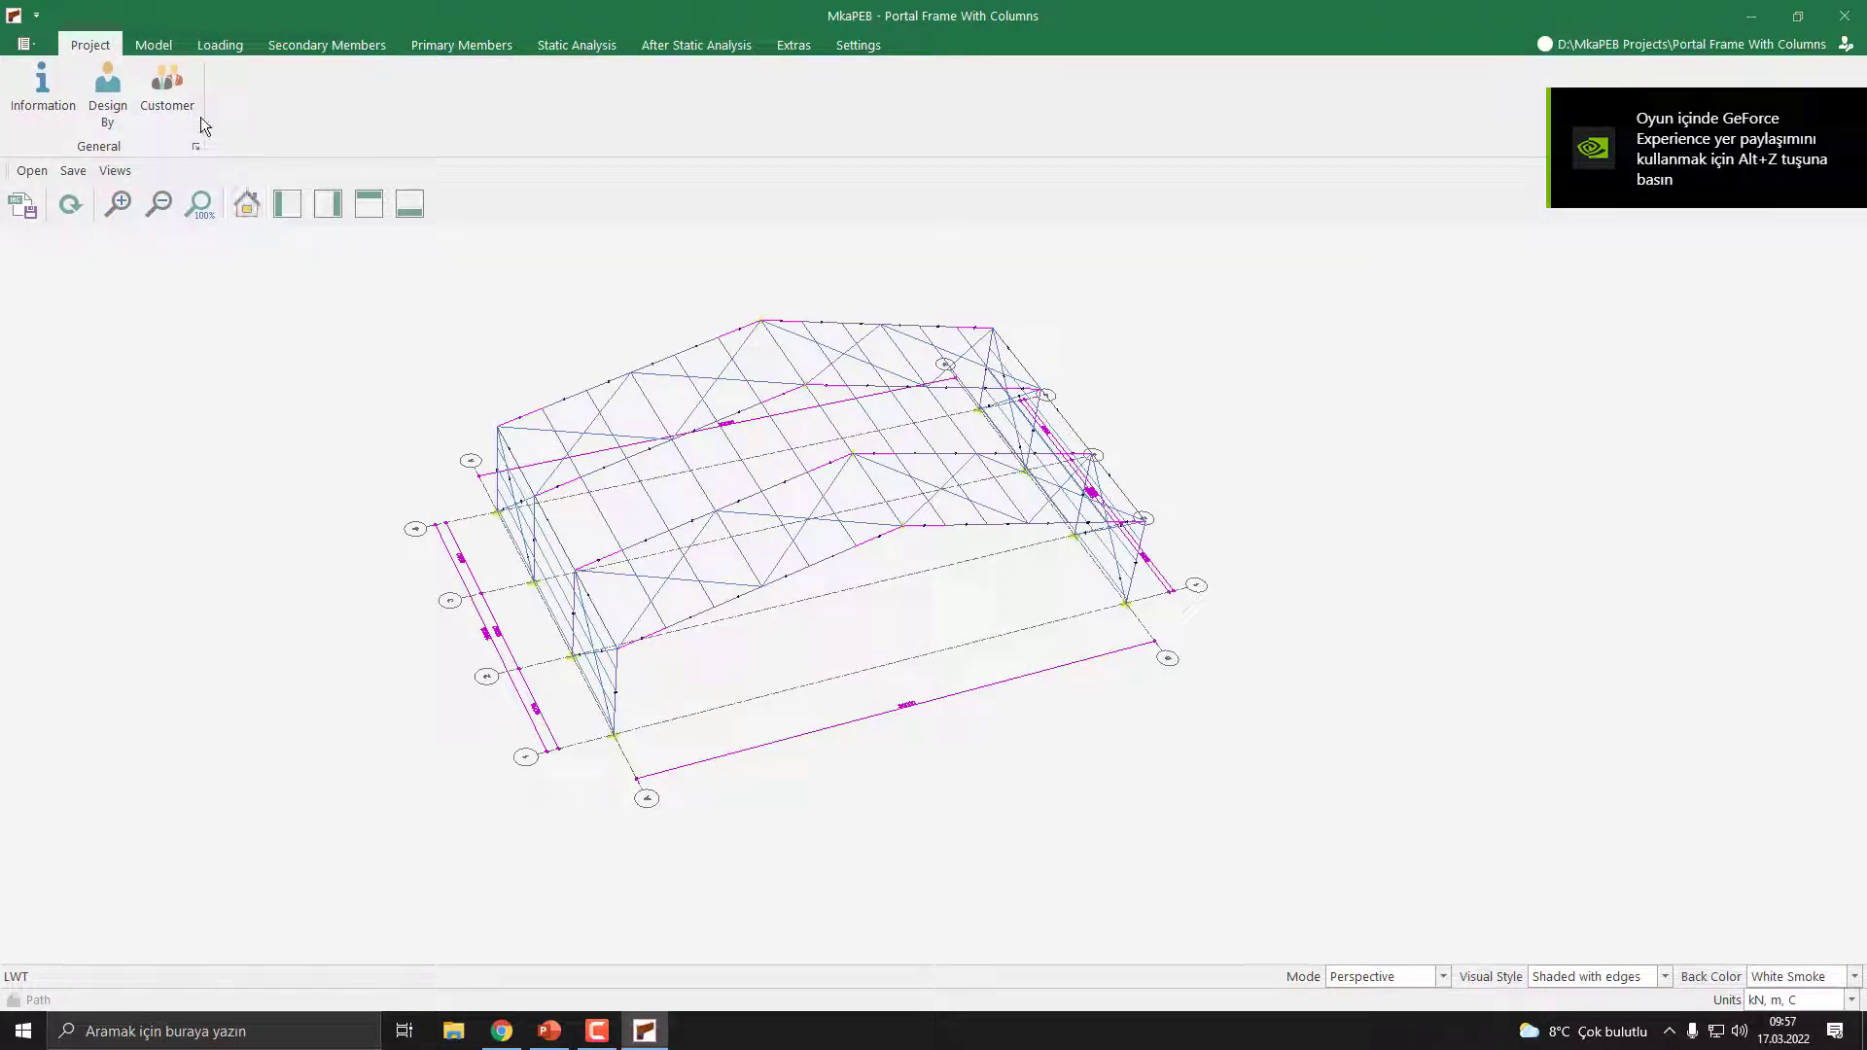
click(154, 46)
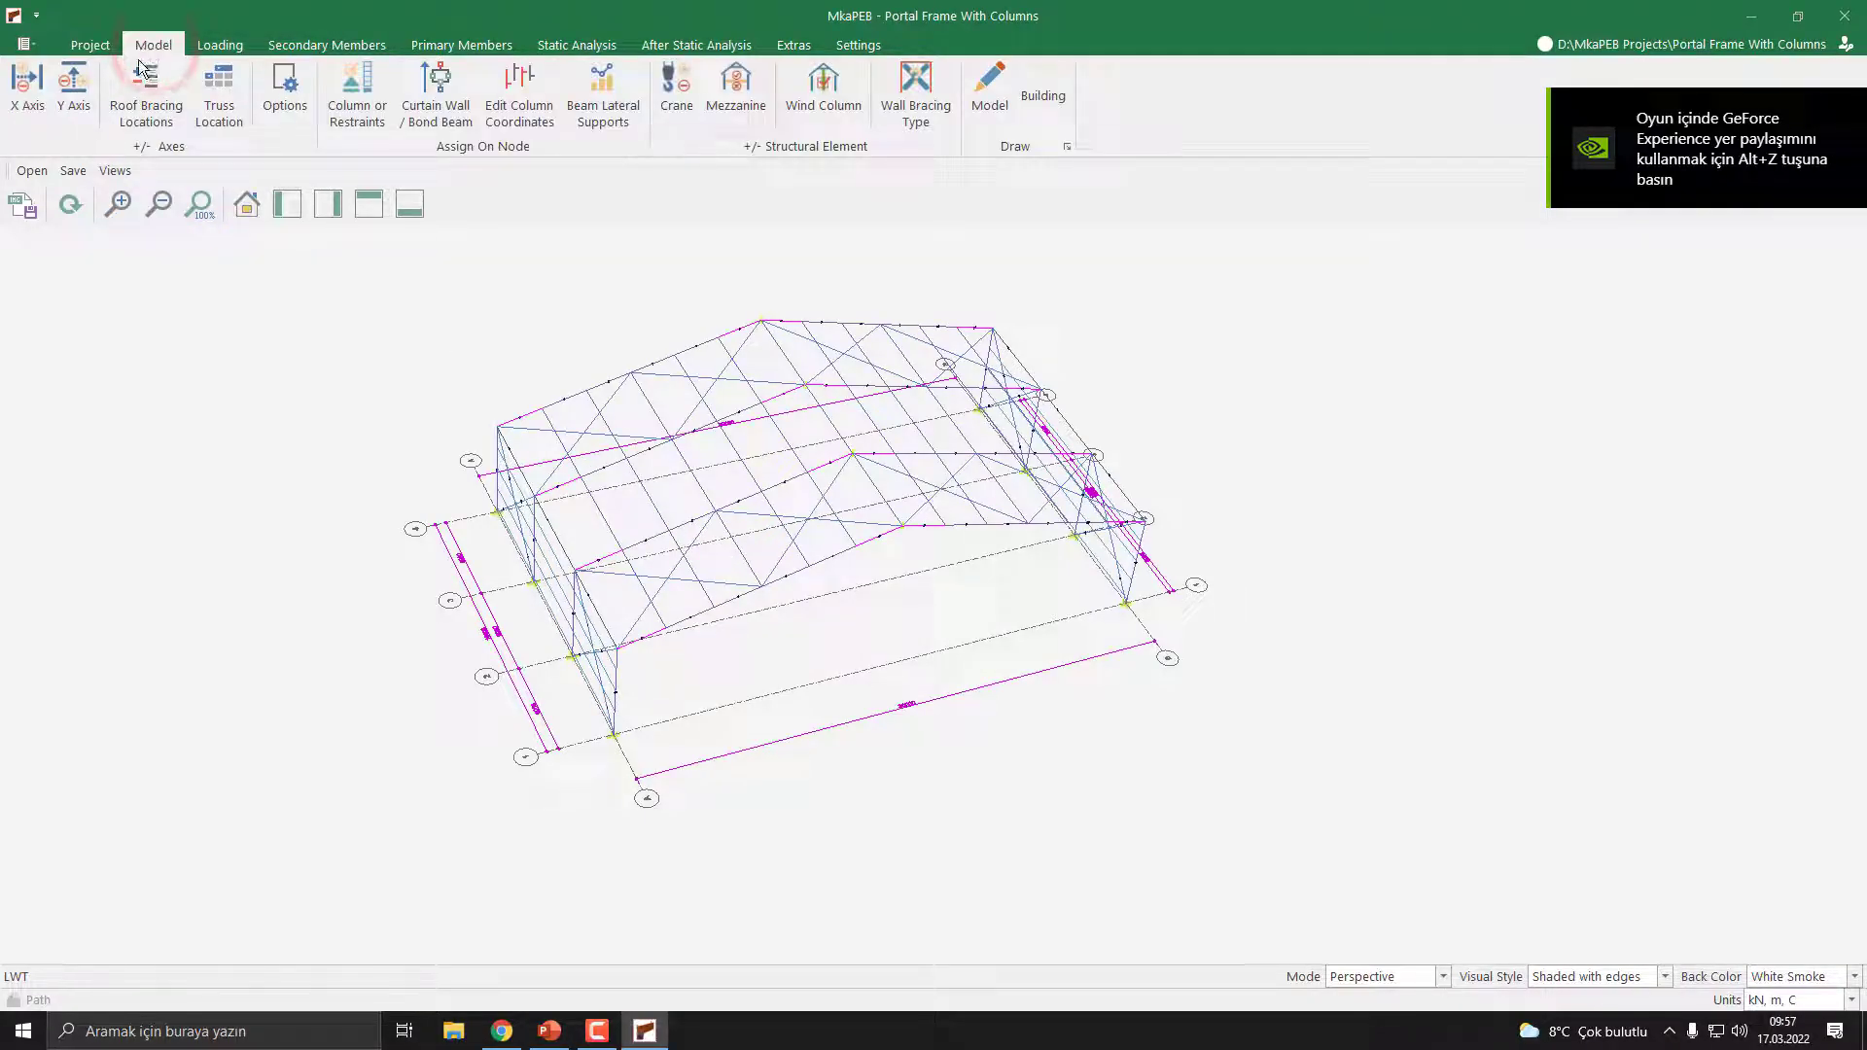
click(66, 91)
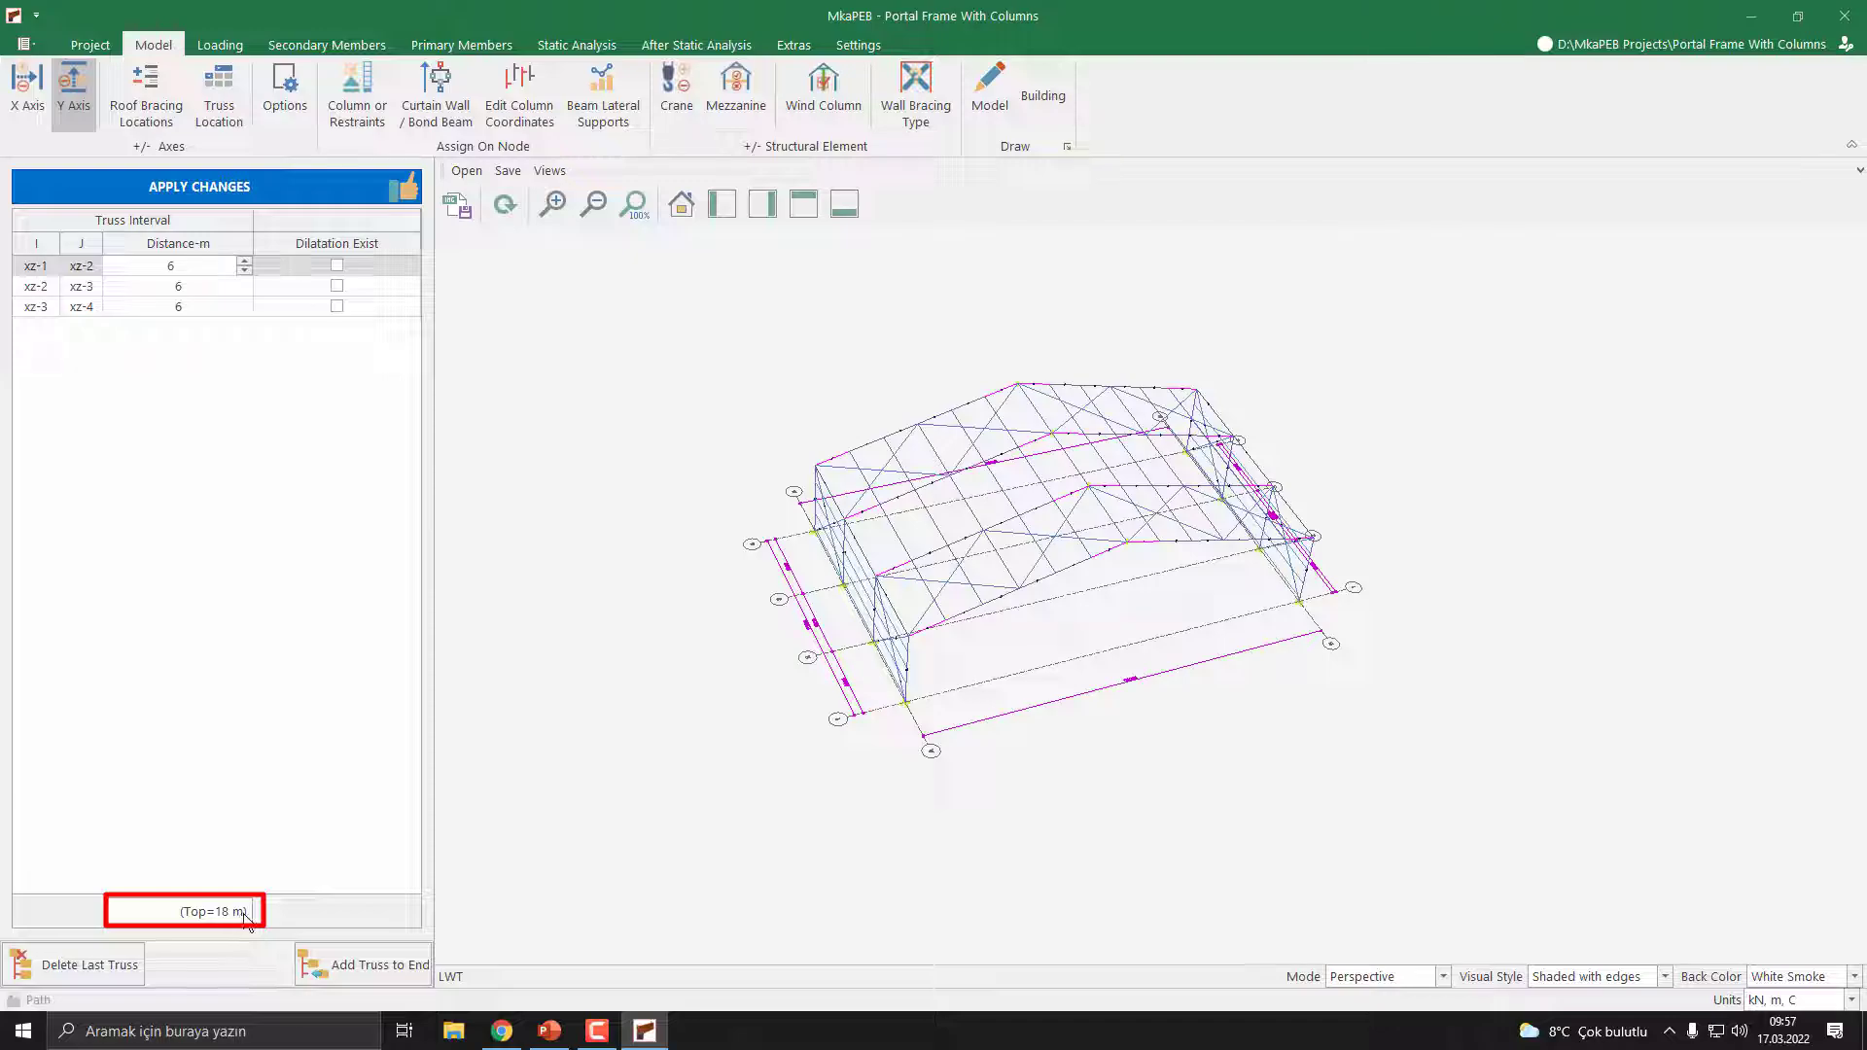
Add four more 6 m bays to reach 42 m and apply the new spacing
click(337, 974)
click(337, 973)
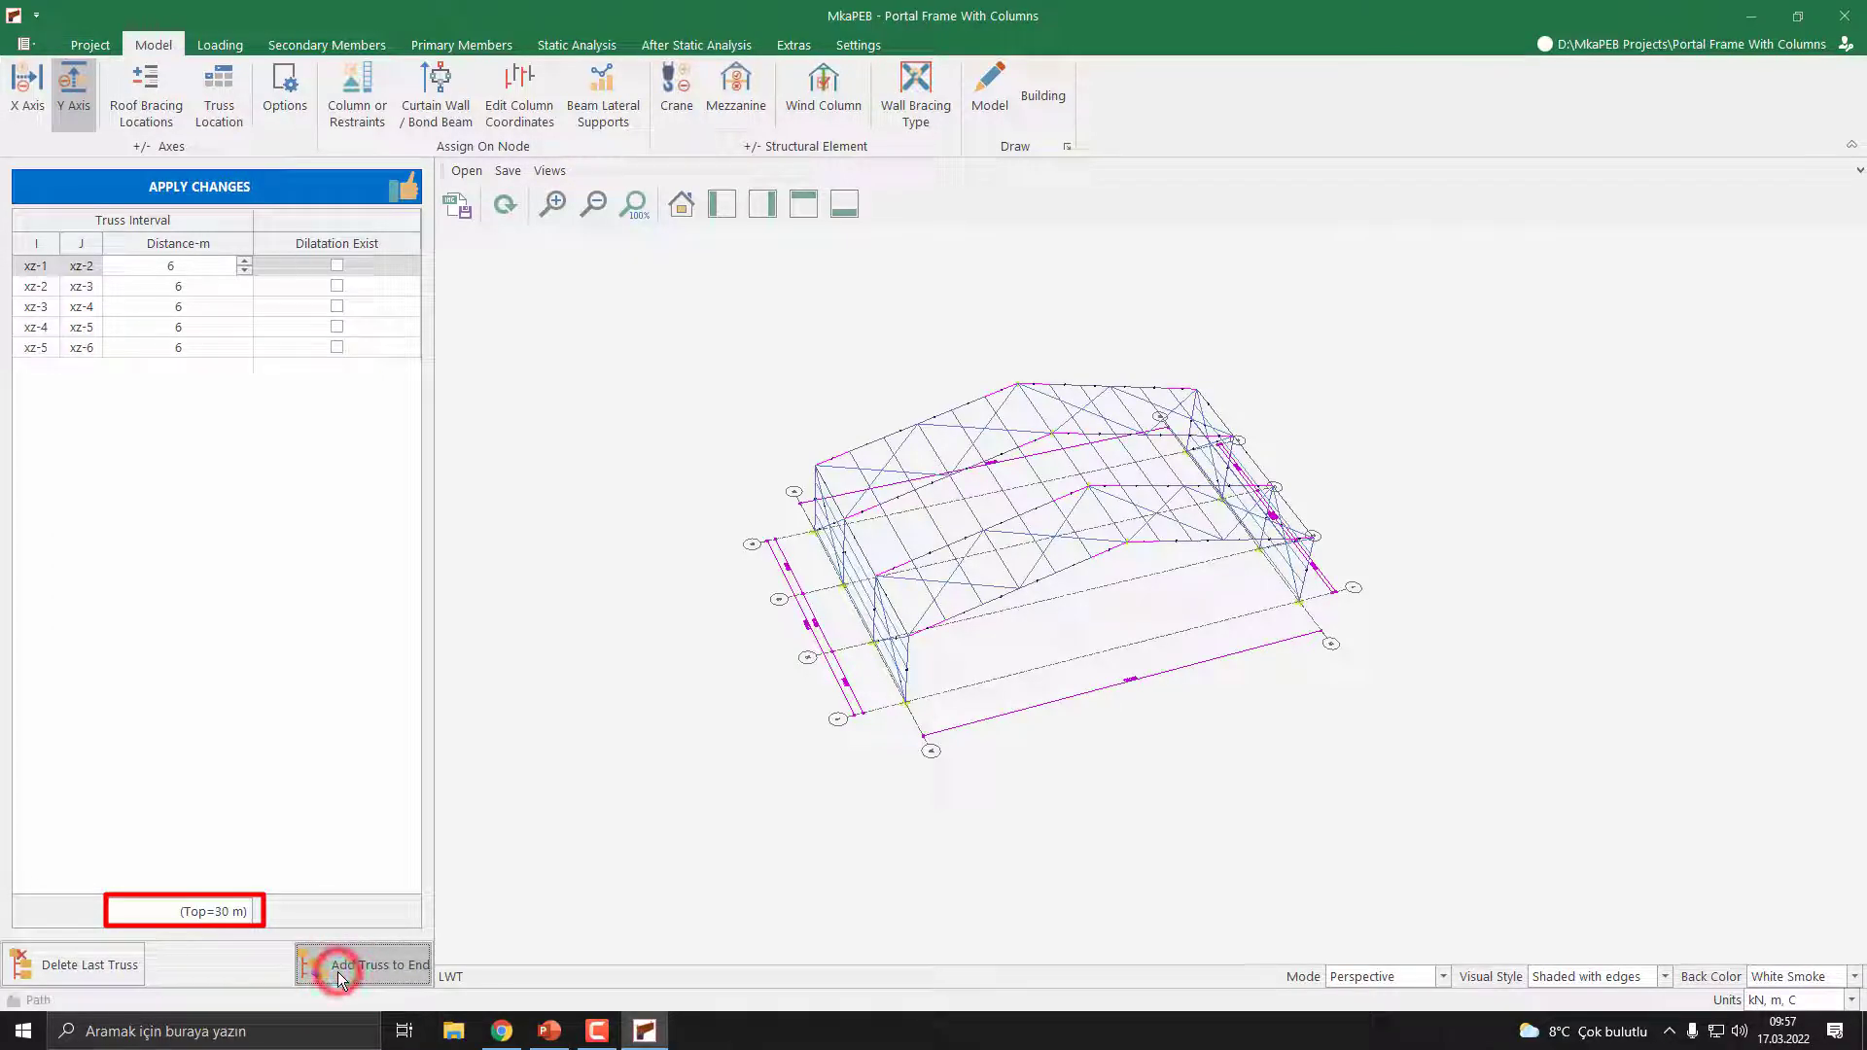
click(337, 972)
click(337, 972)
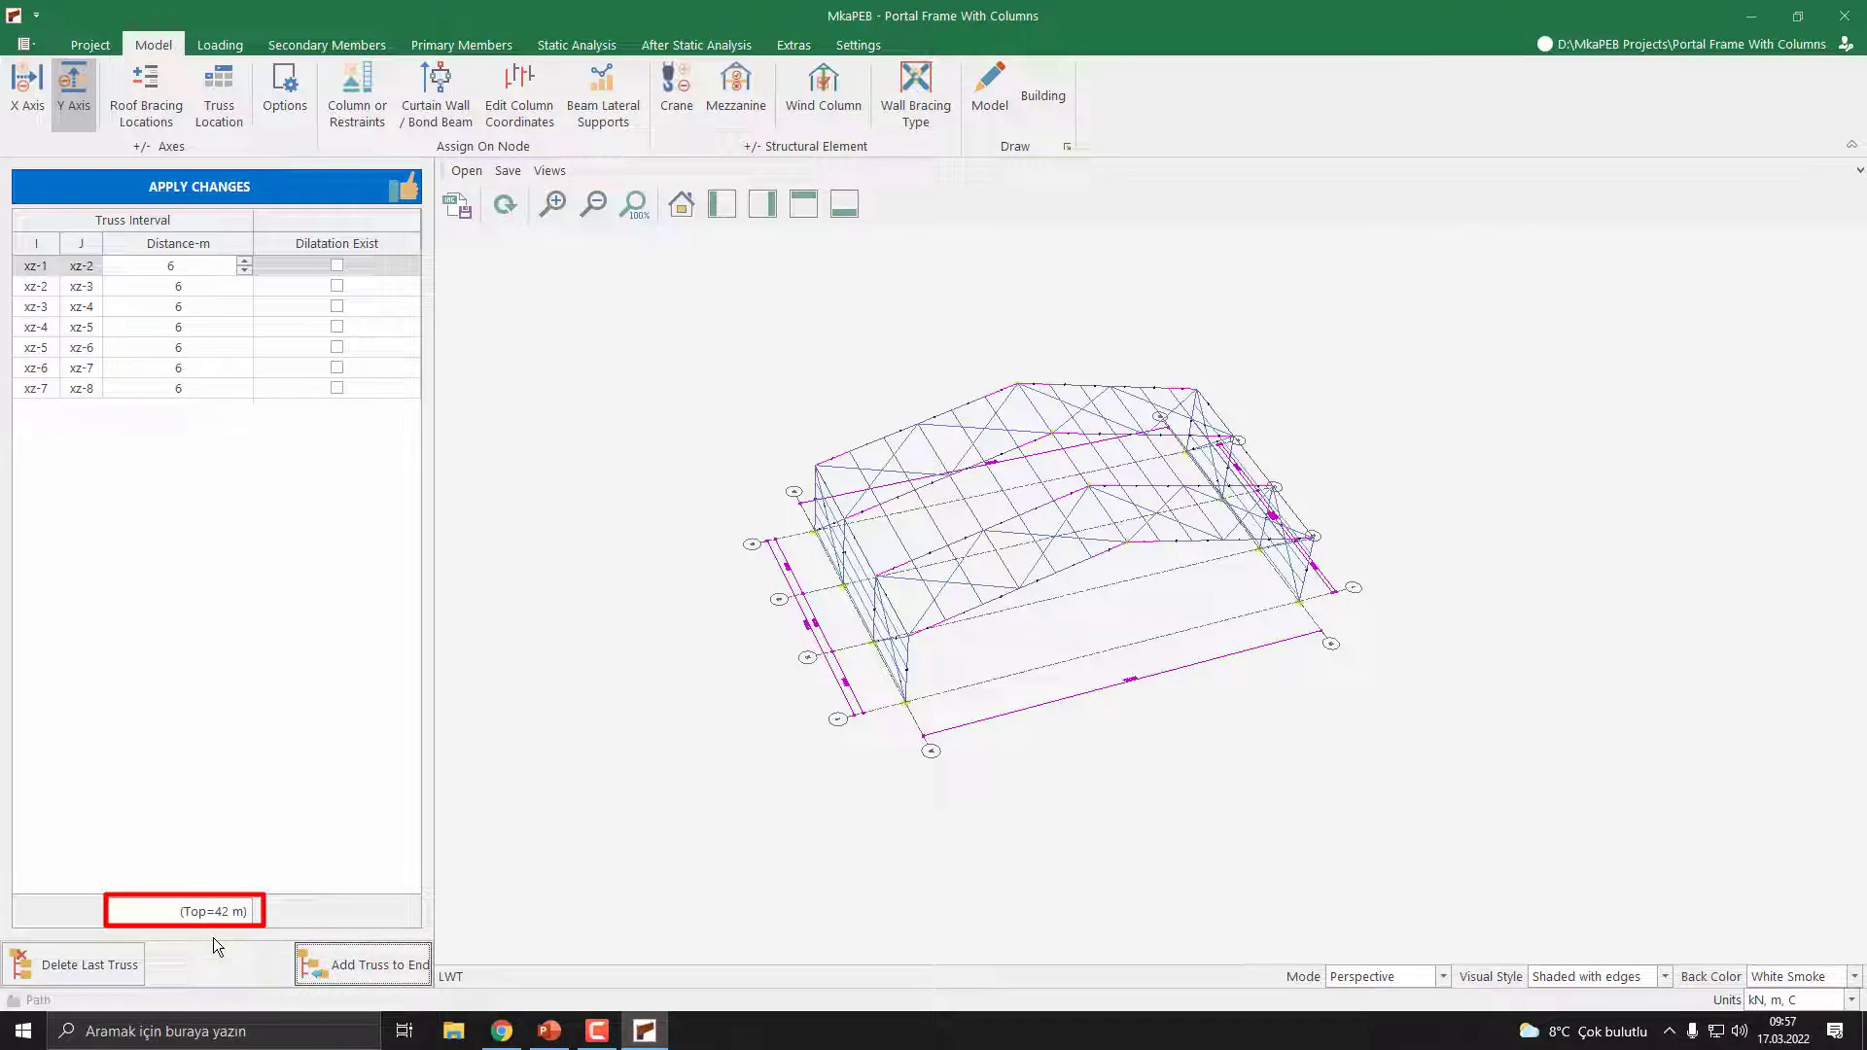
click(231, 192)
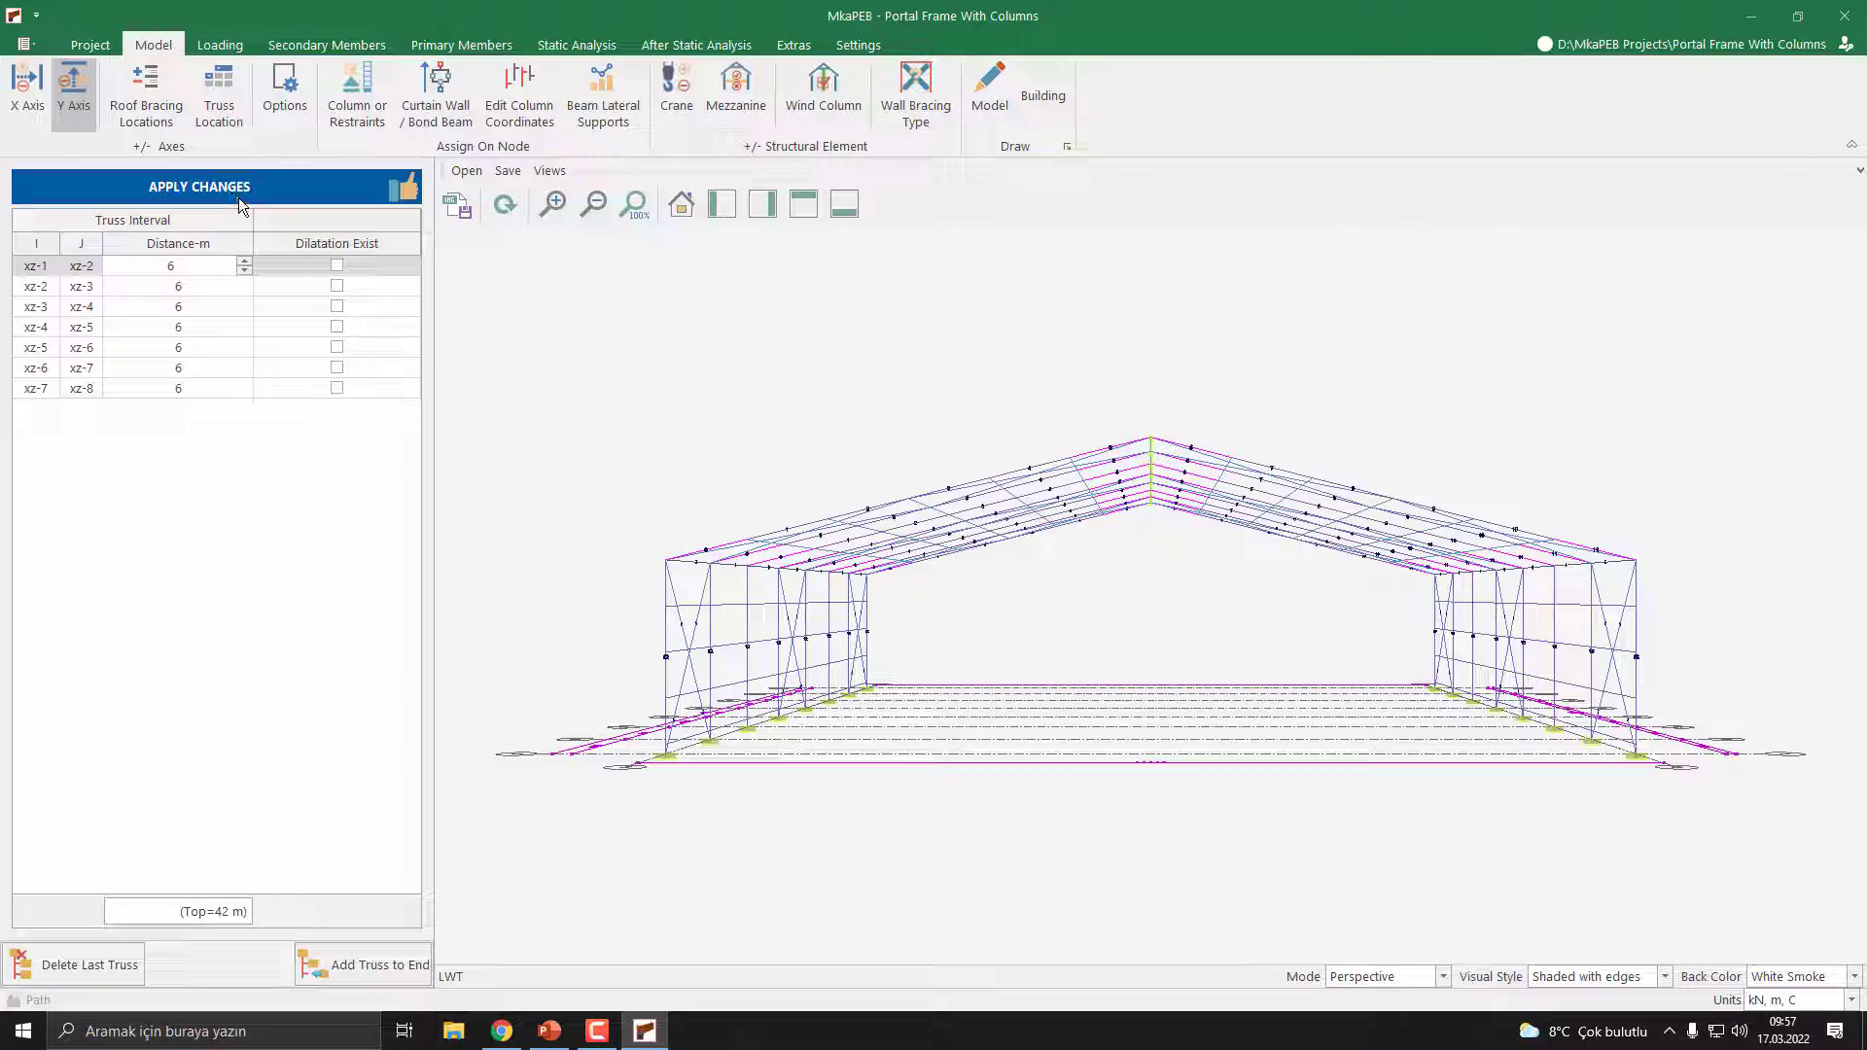
middle_drag(716, 508, 1239, 623)
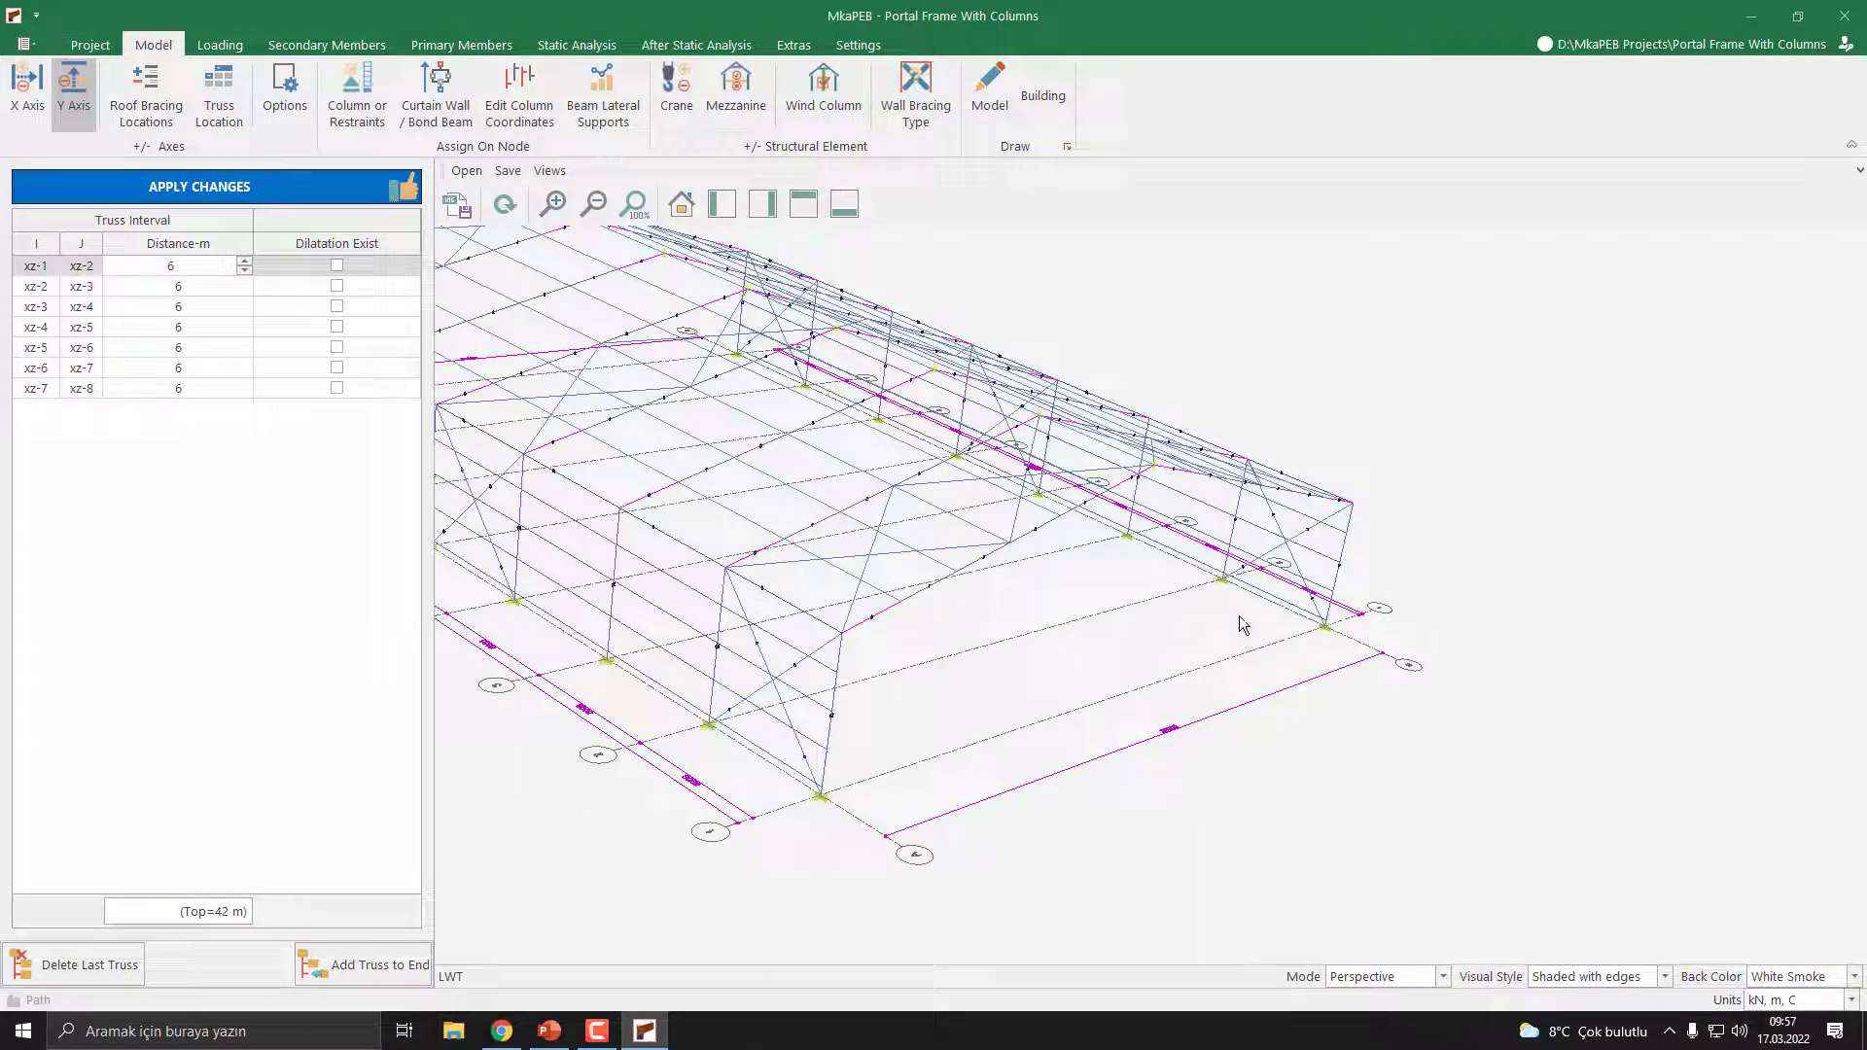
scroll(1240, 622, down, 3)
middle_drag(944, 457, 937, 639)
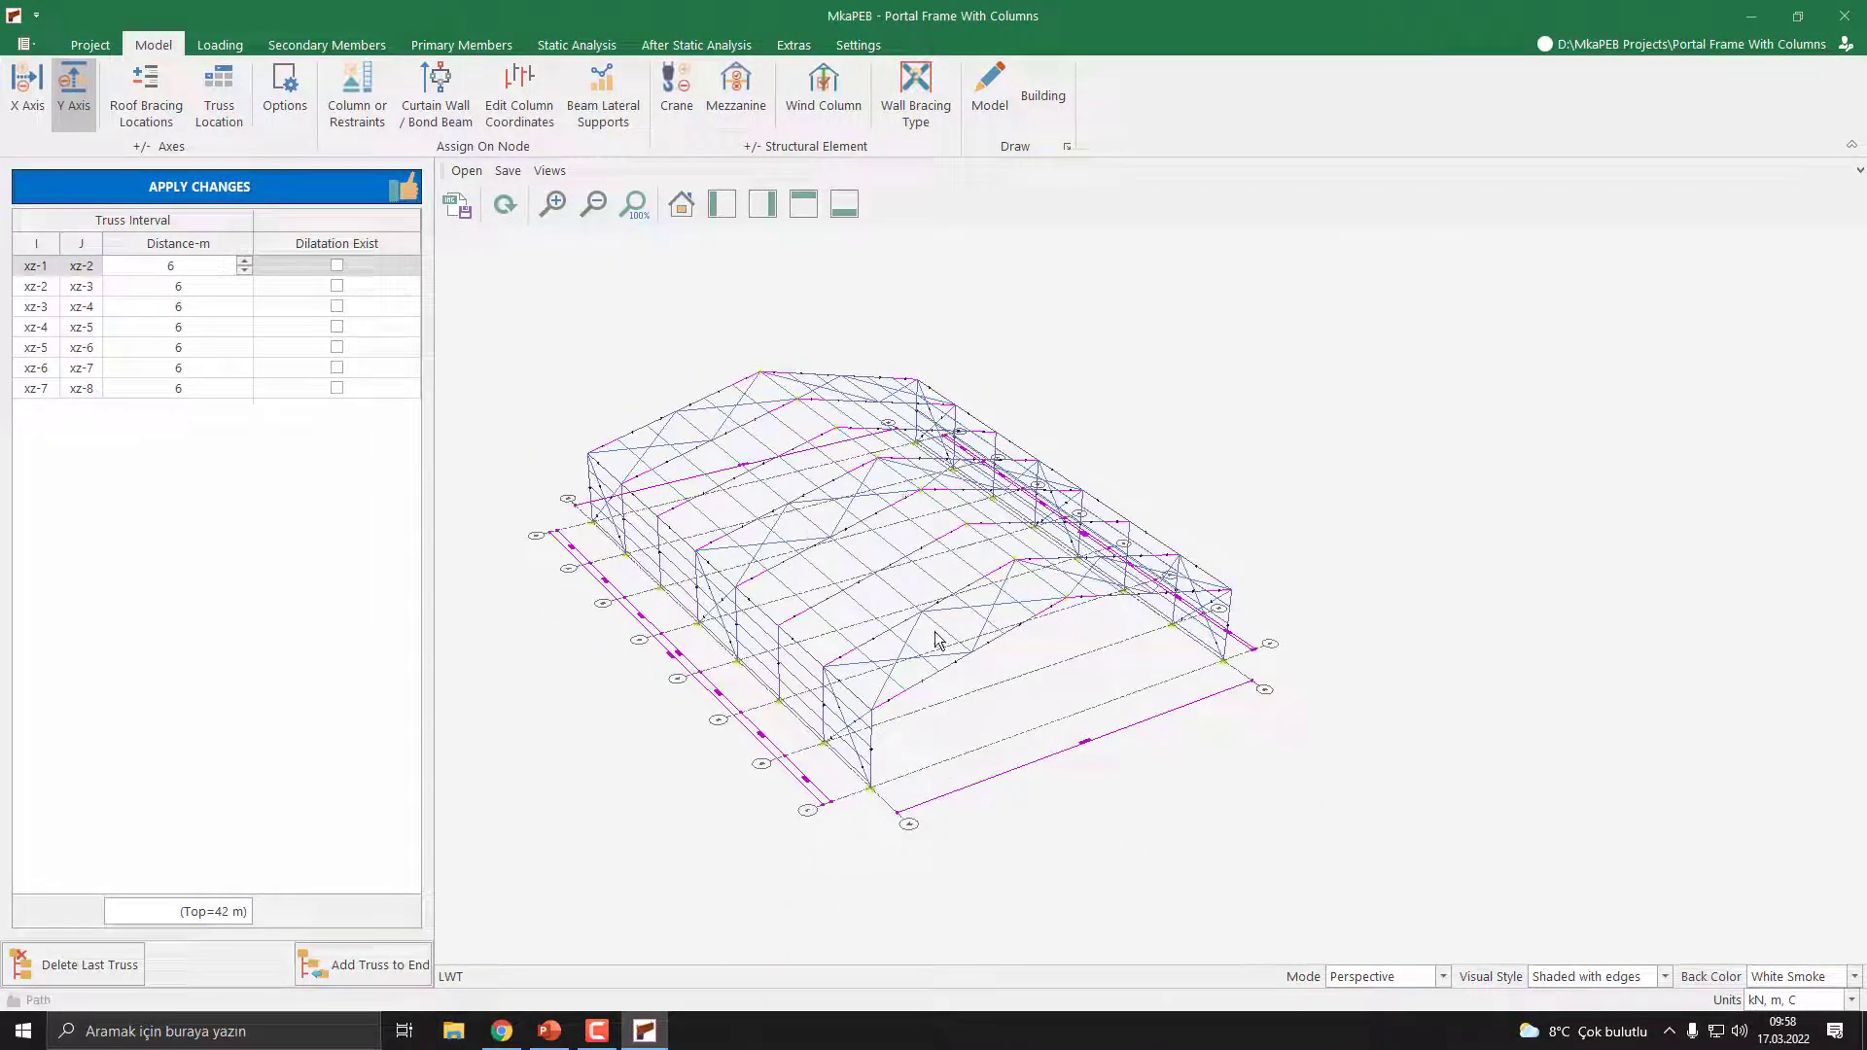
scroll(936, 639, up, 2)
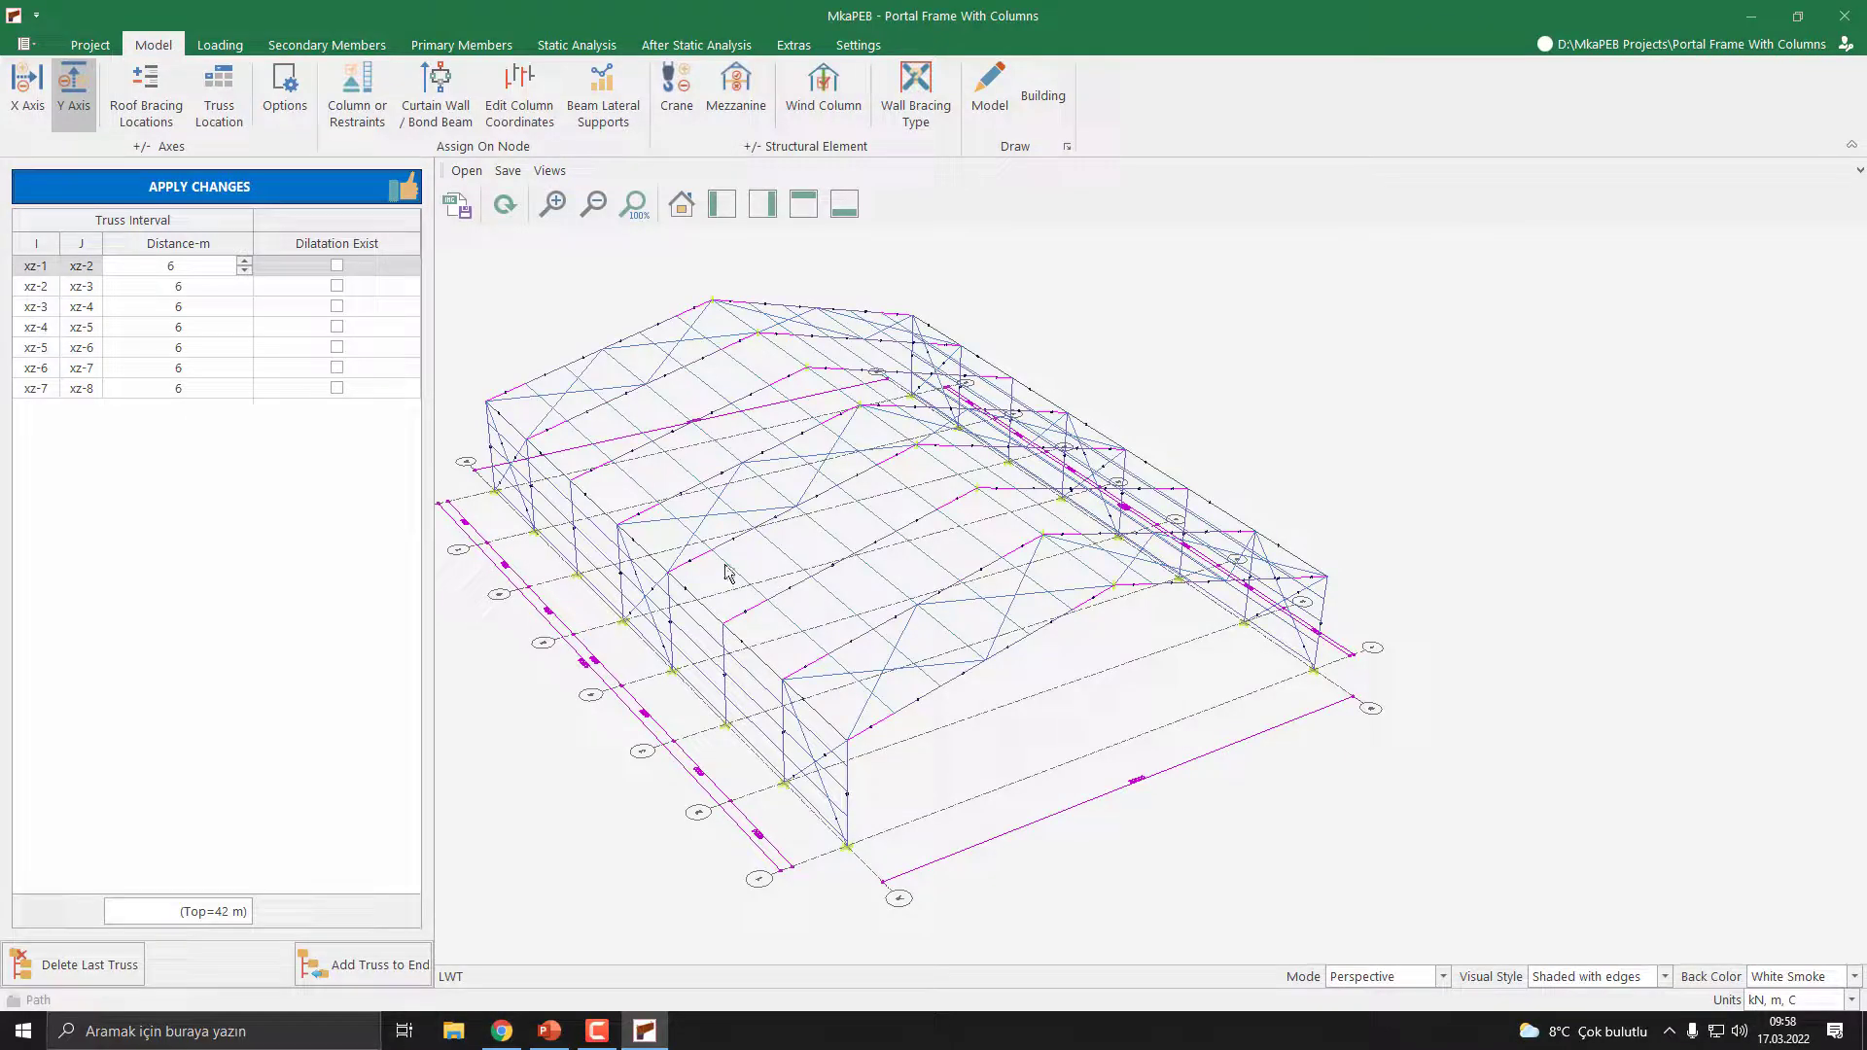
Select truss 101 under the X Axis settings and open its Edit Truss dialog
click(32, 105)
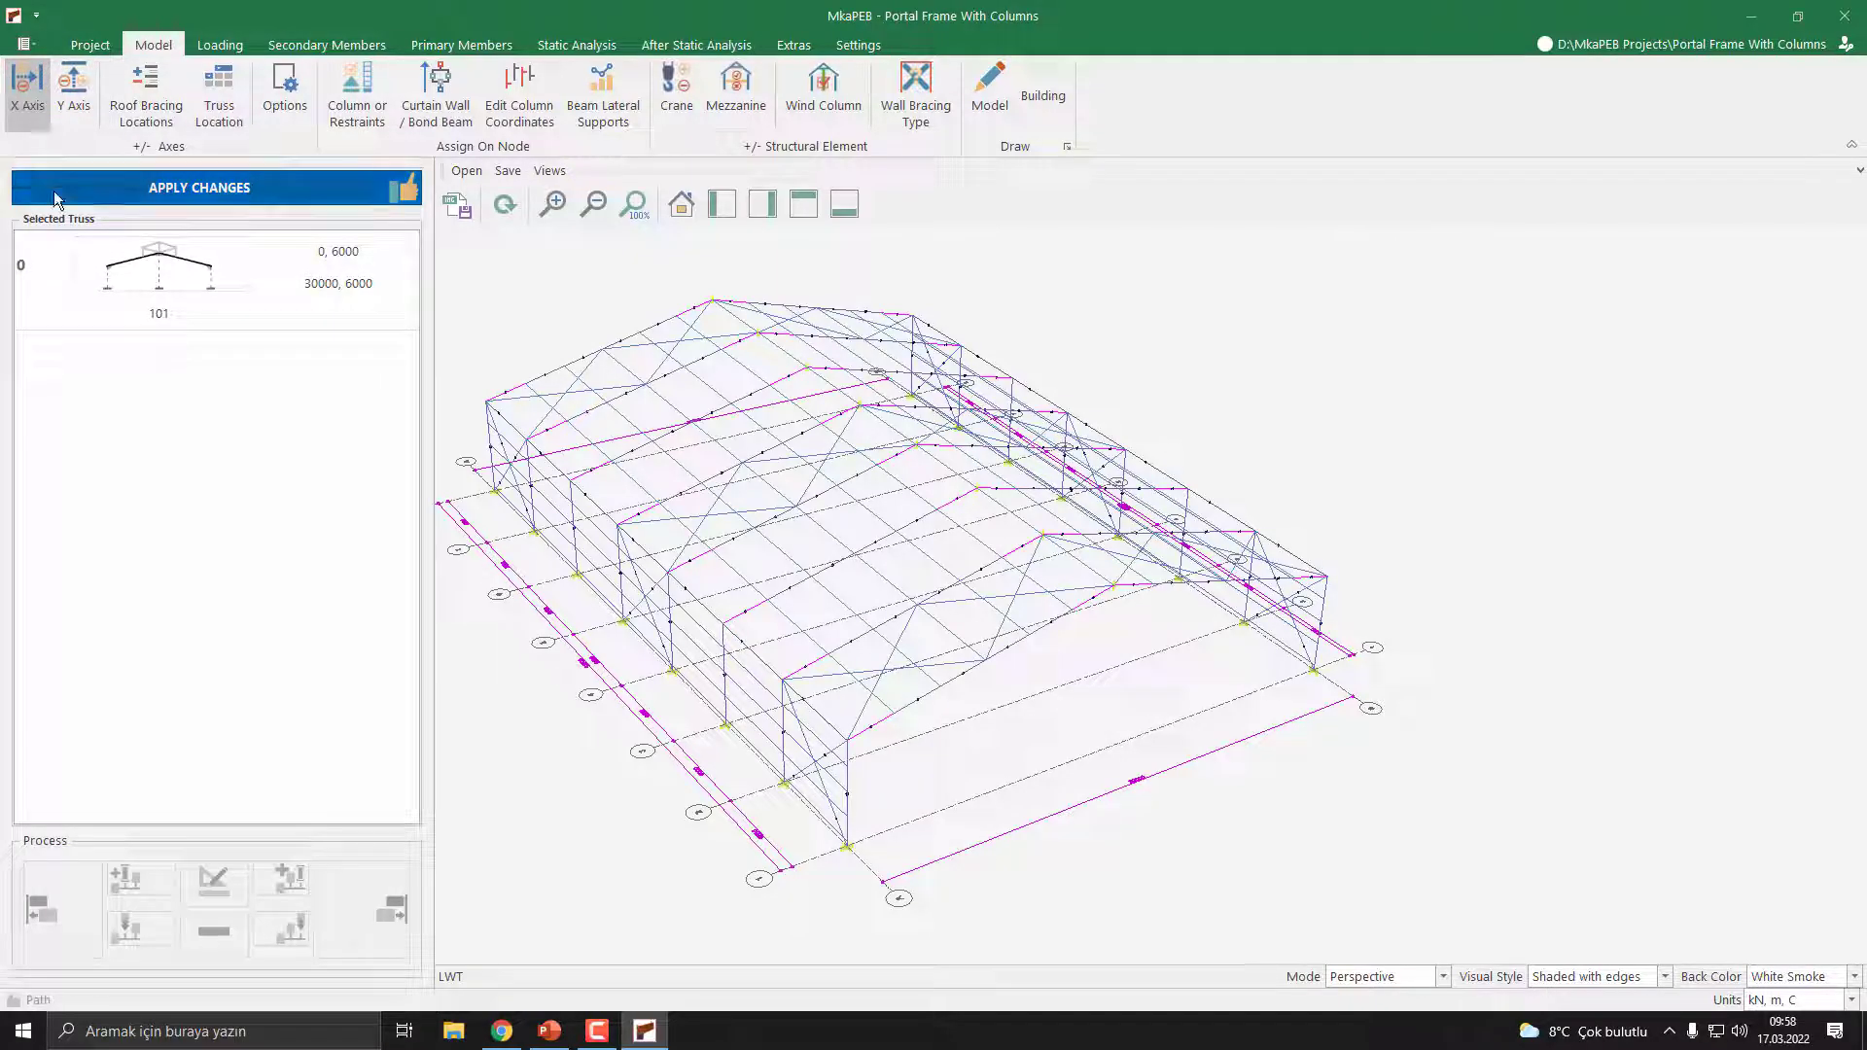
click(136, 278)
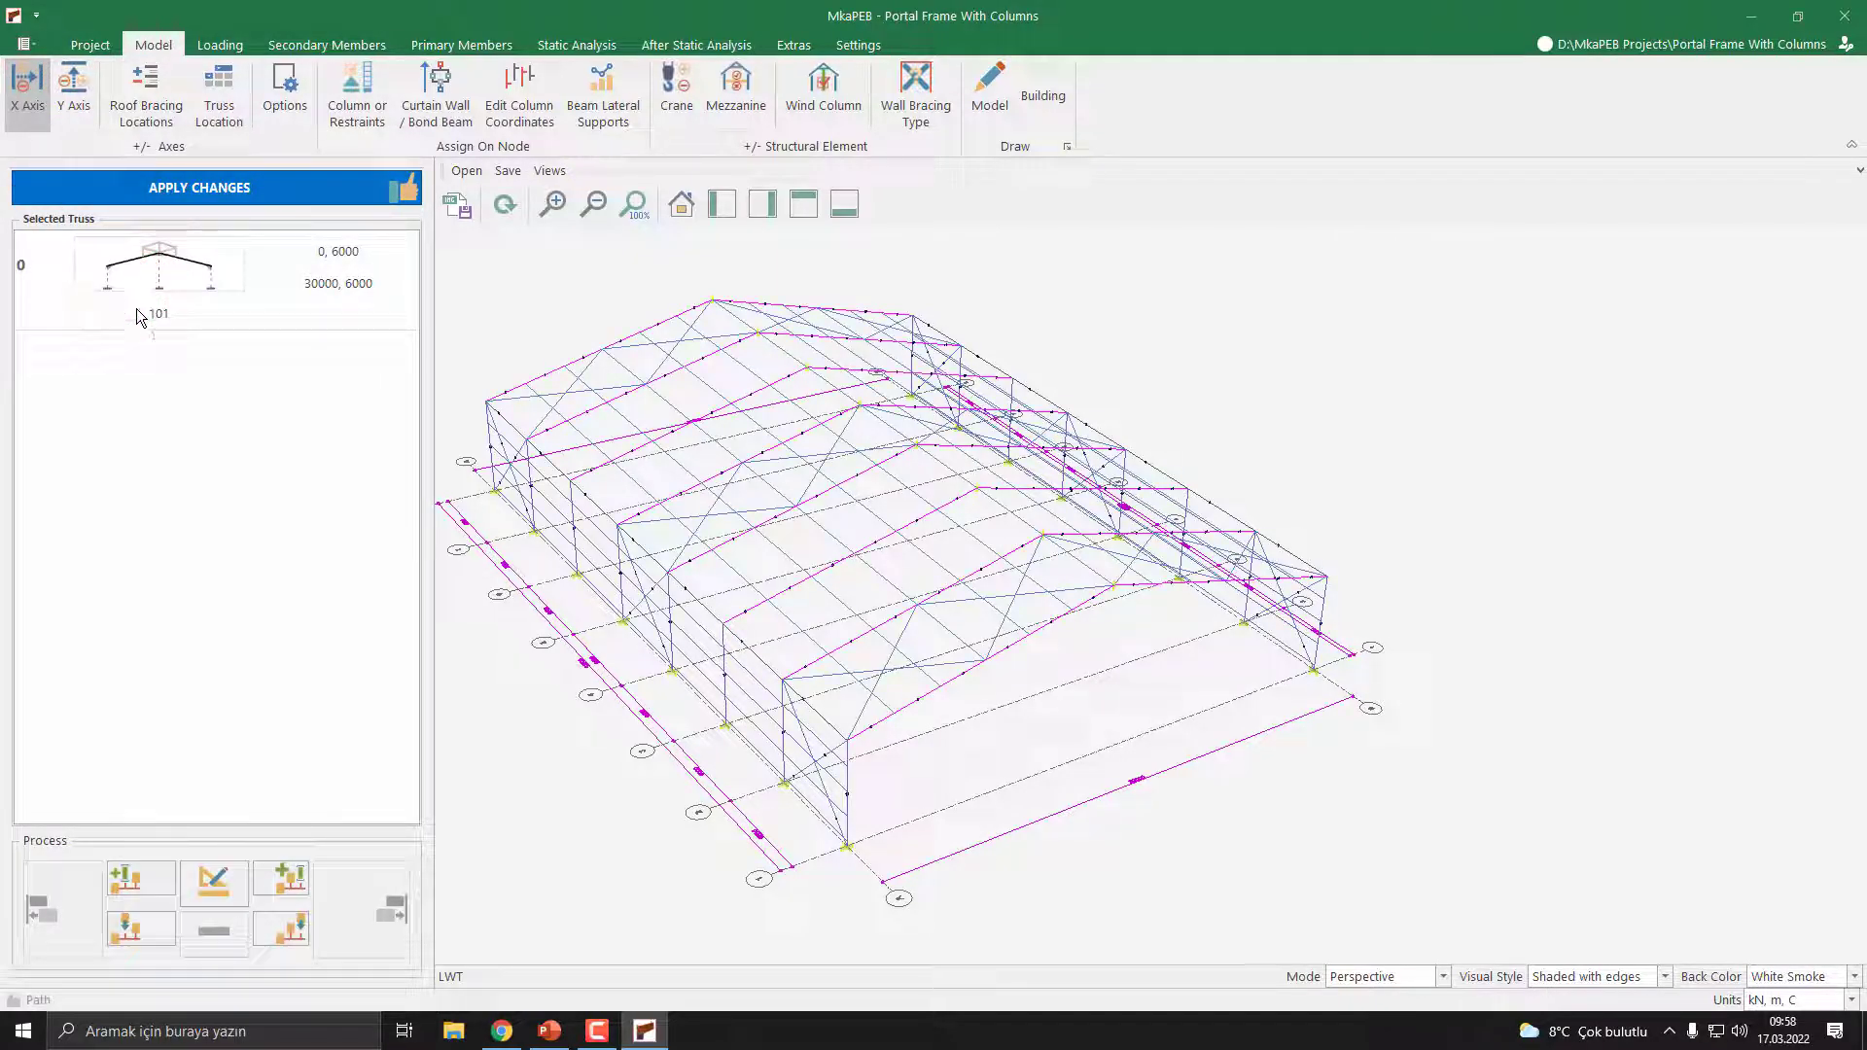
click(214, 880)
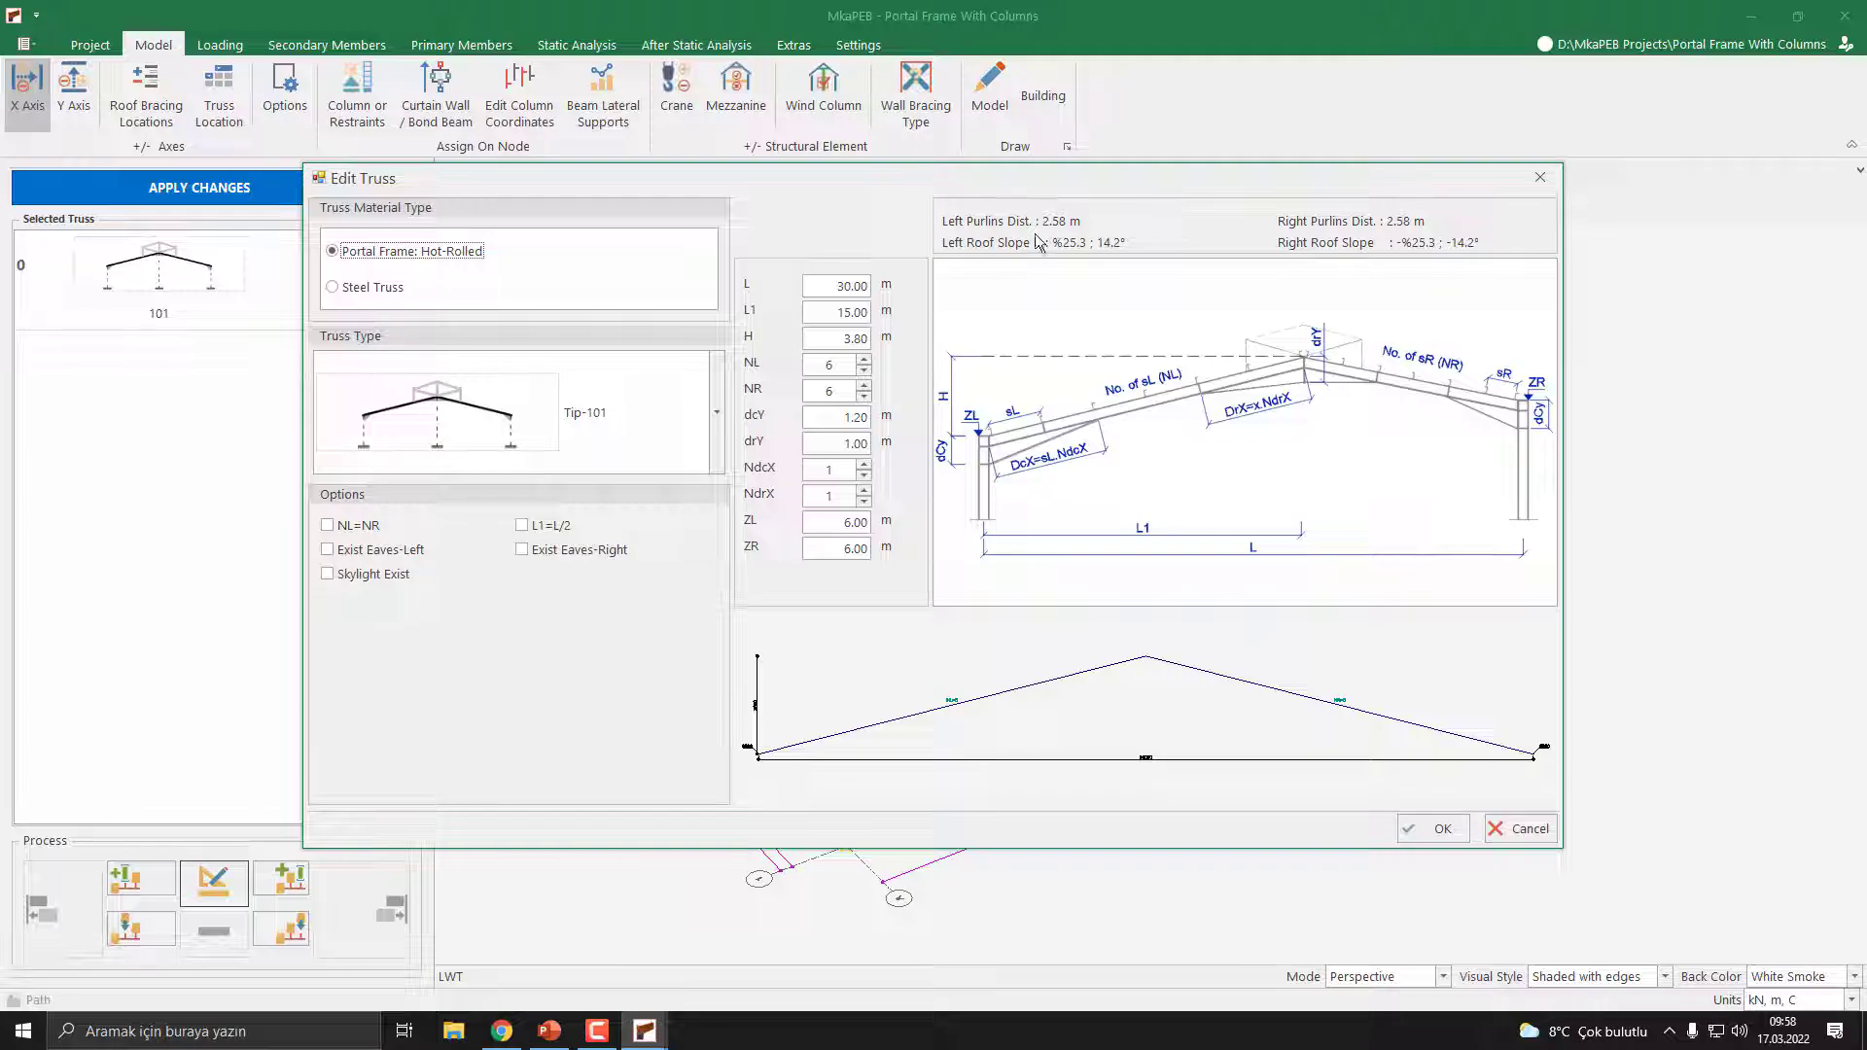
Make the left and right purlin counts equal and increase the count by six
click(364, 539)
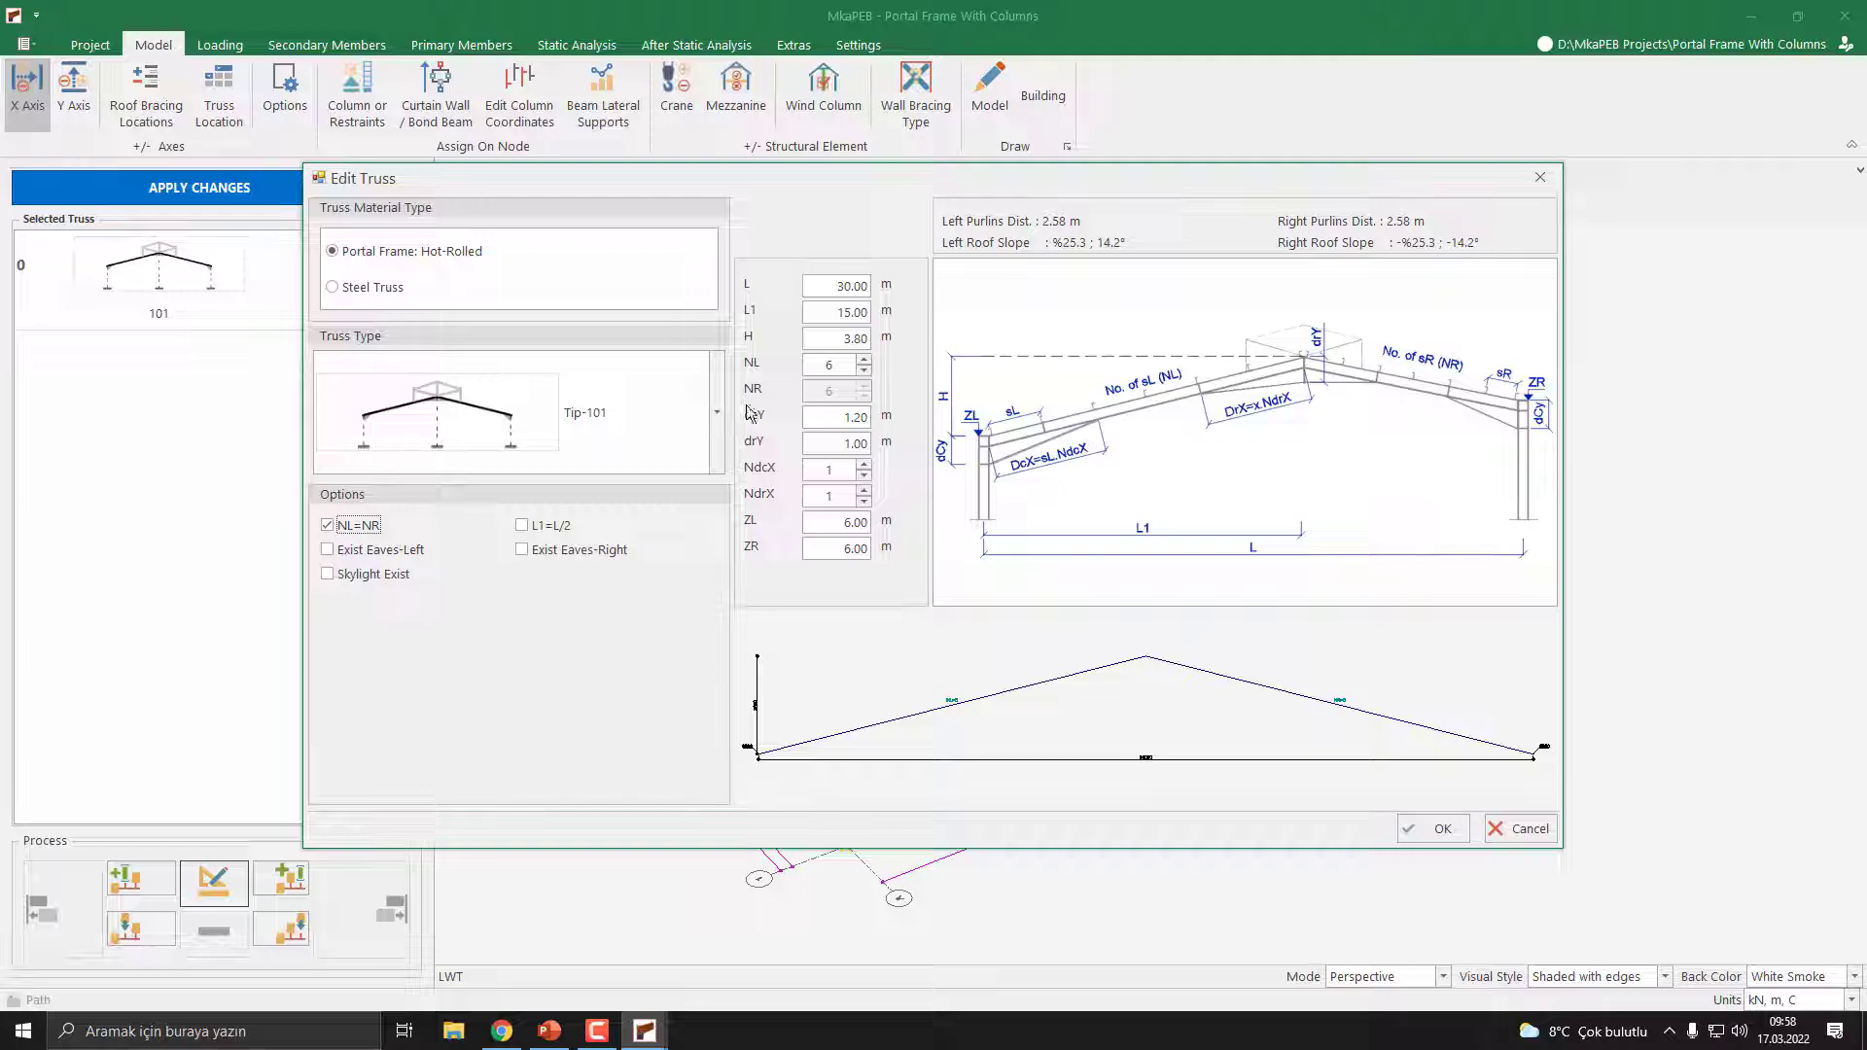
click(864, 359)
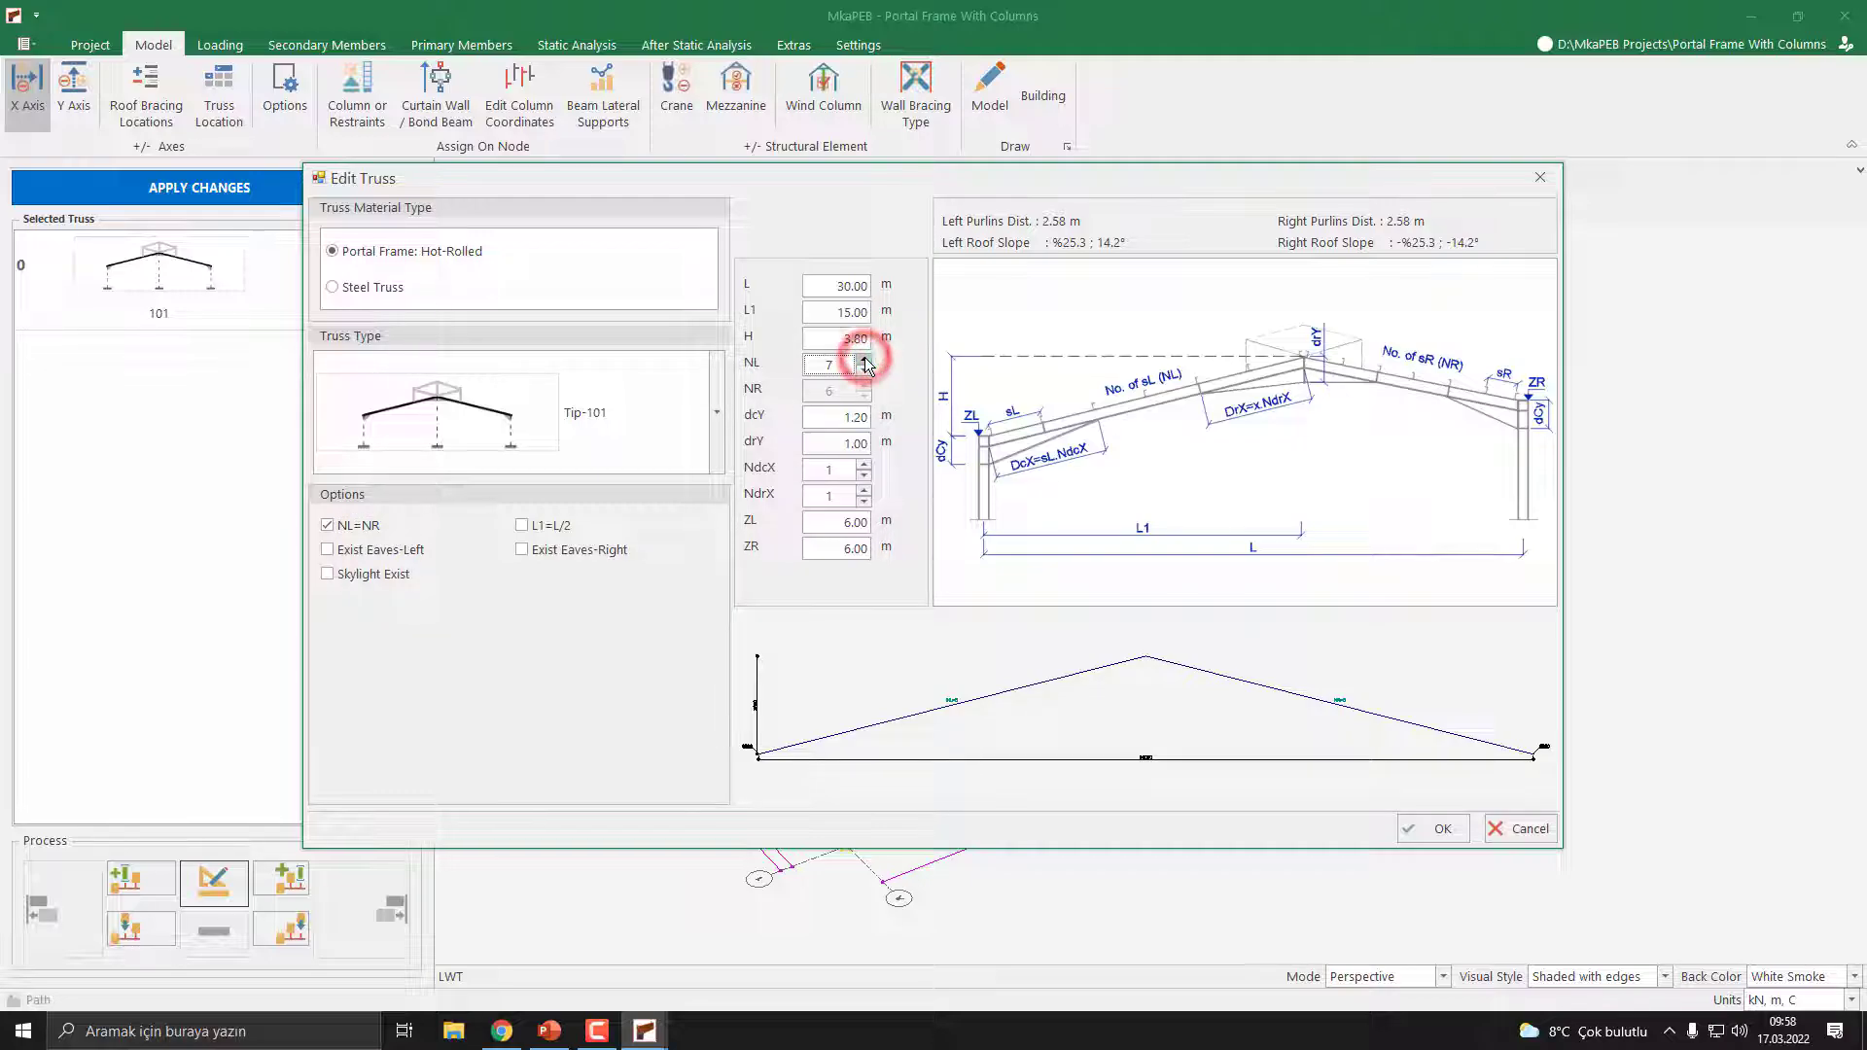
click(864, 359)
click(864, 359)
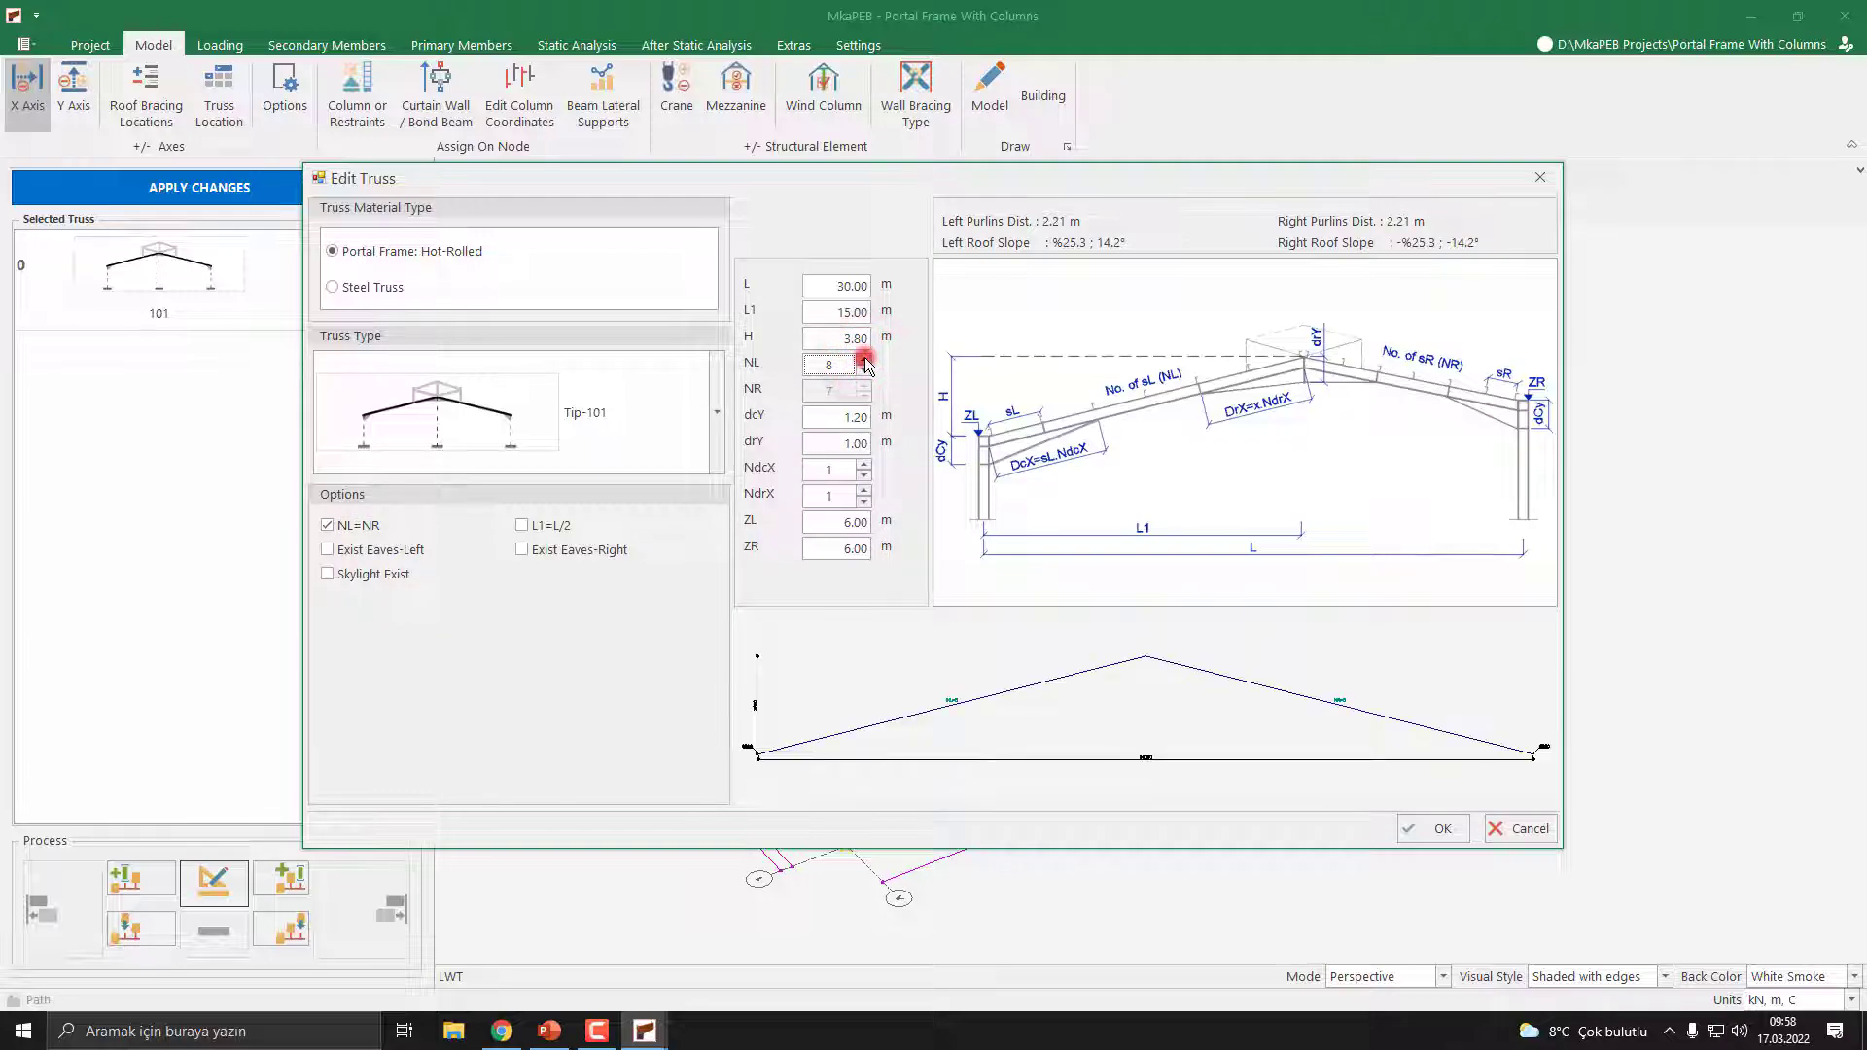
click(865, 359)
click(864, 359)
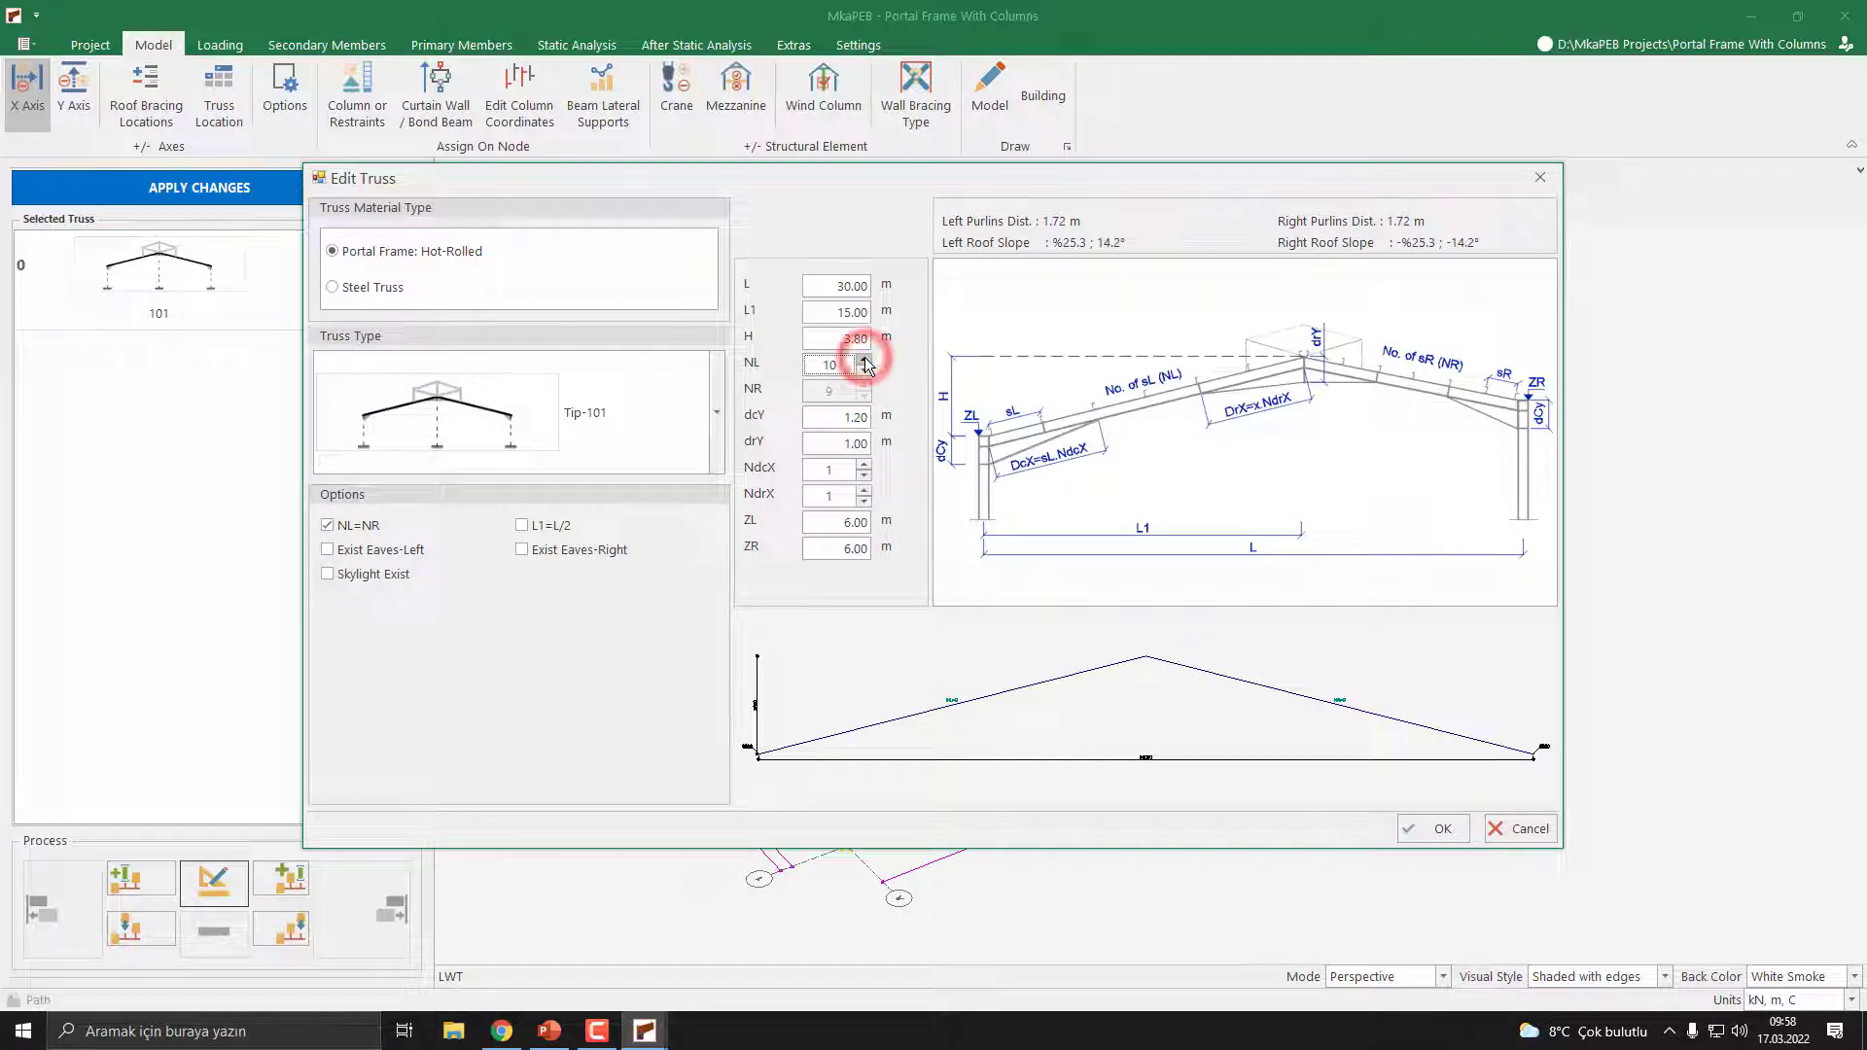
click(865, 359)
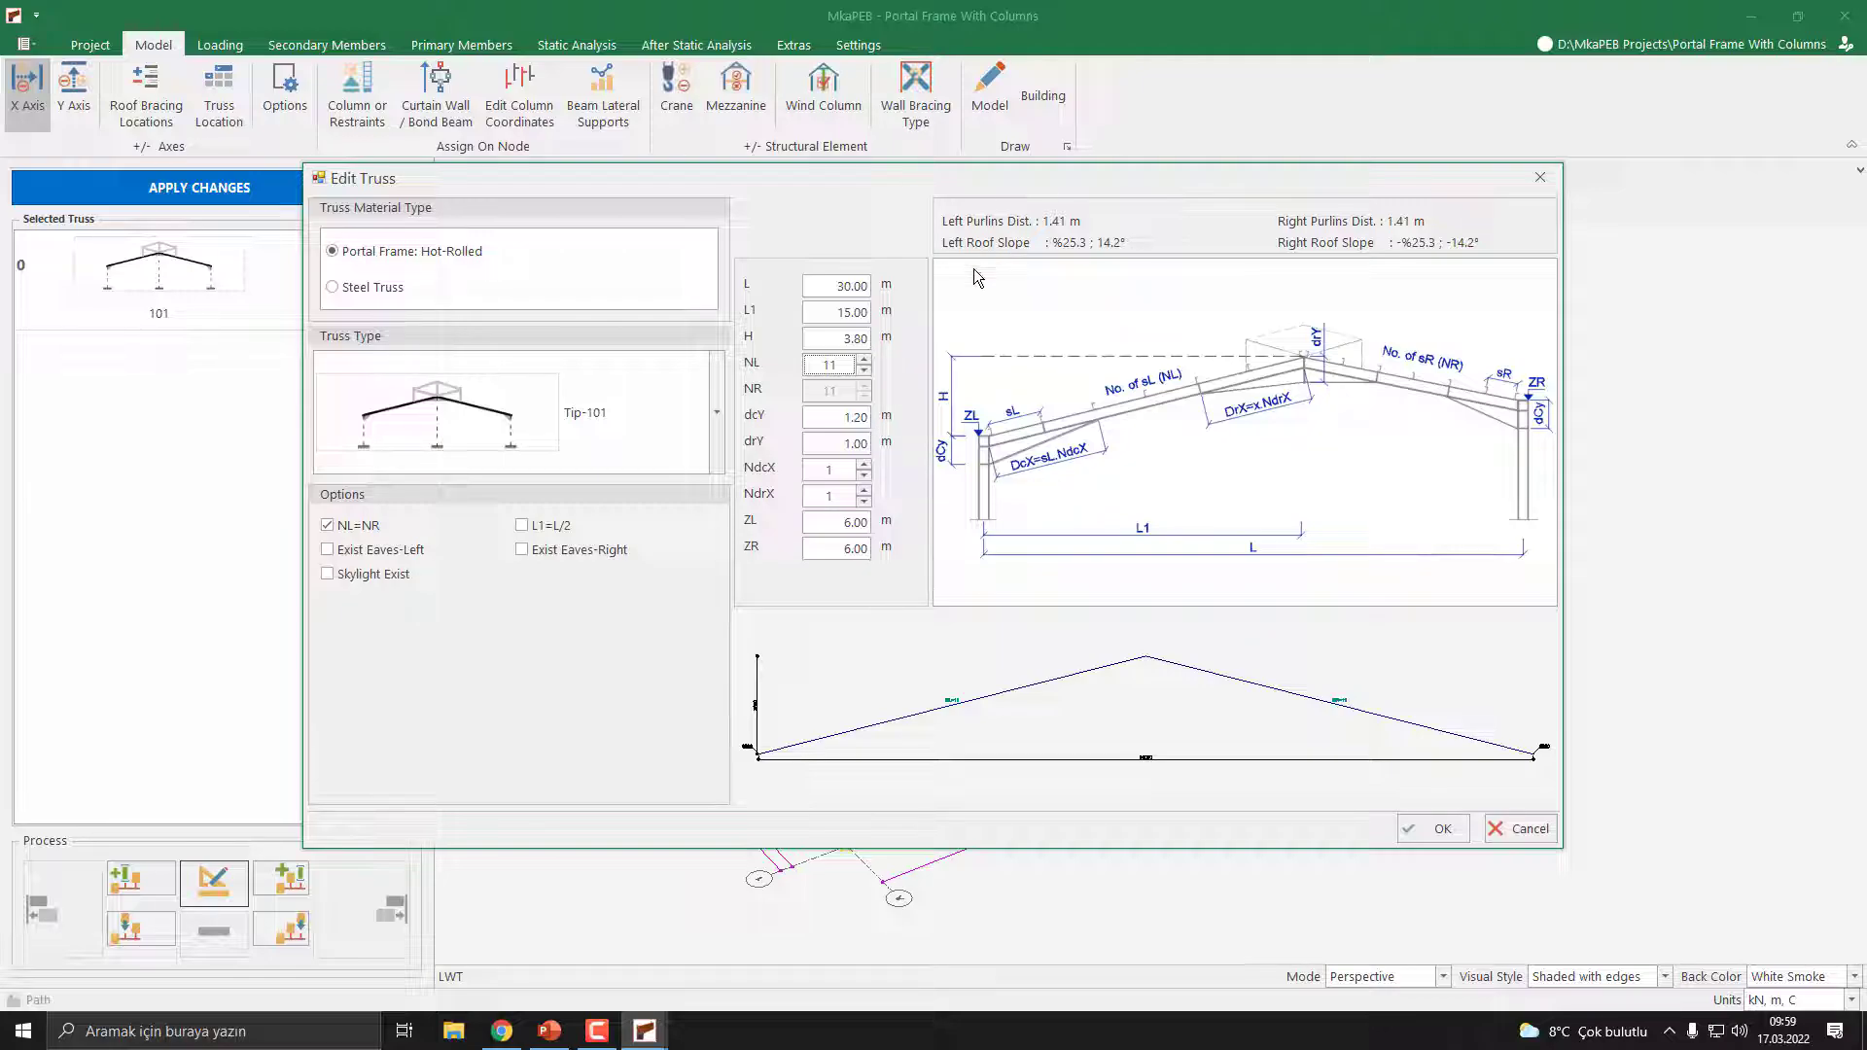
Set the truss height H to 2.00 m and confirm the truss edit
double_click(828, 340)
text(2)
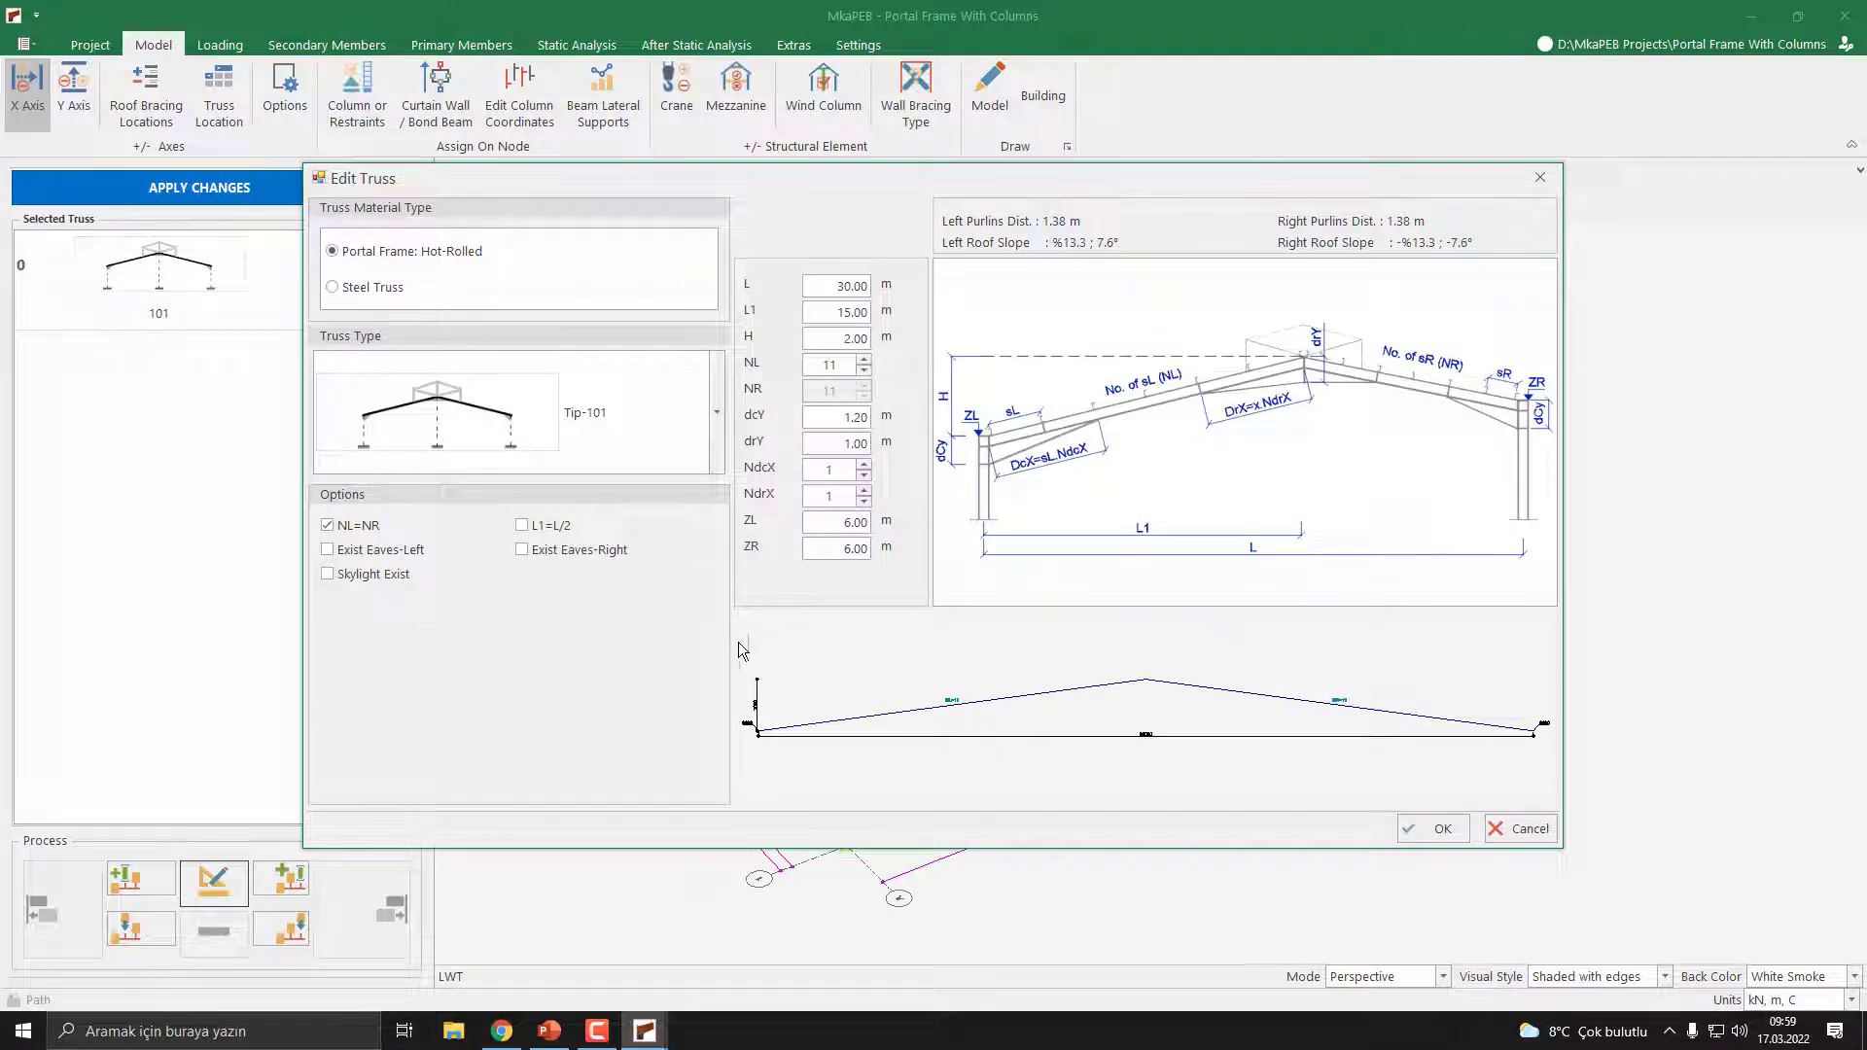
click(1425, 828)
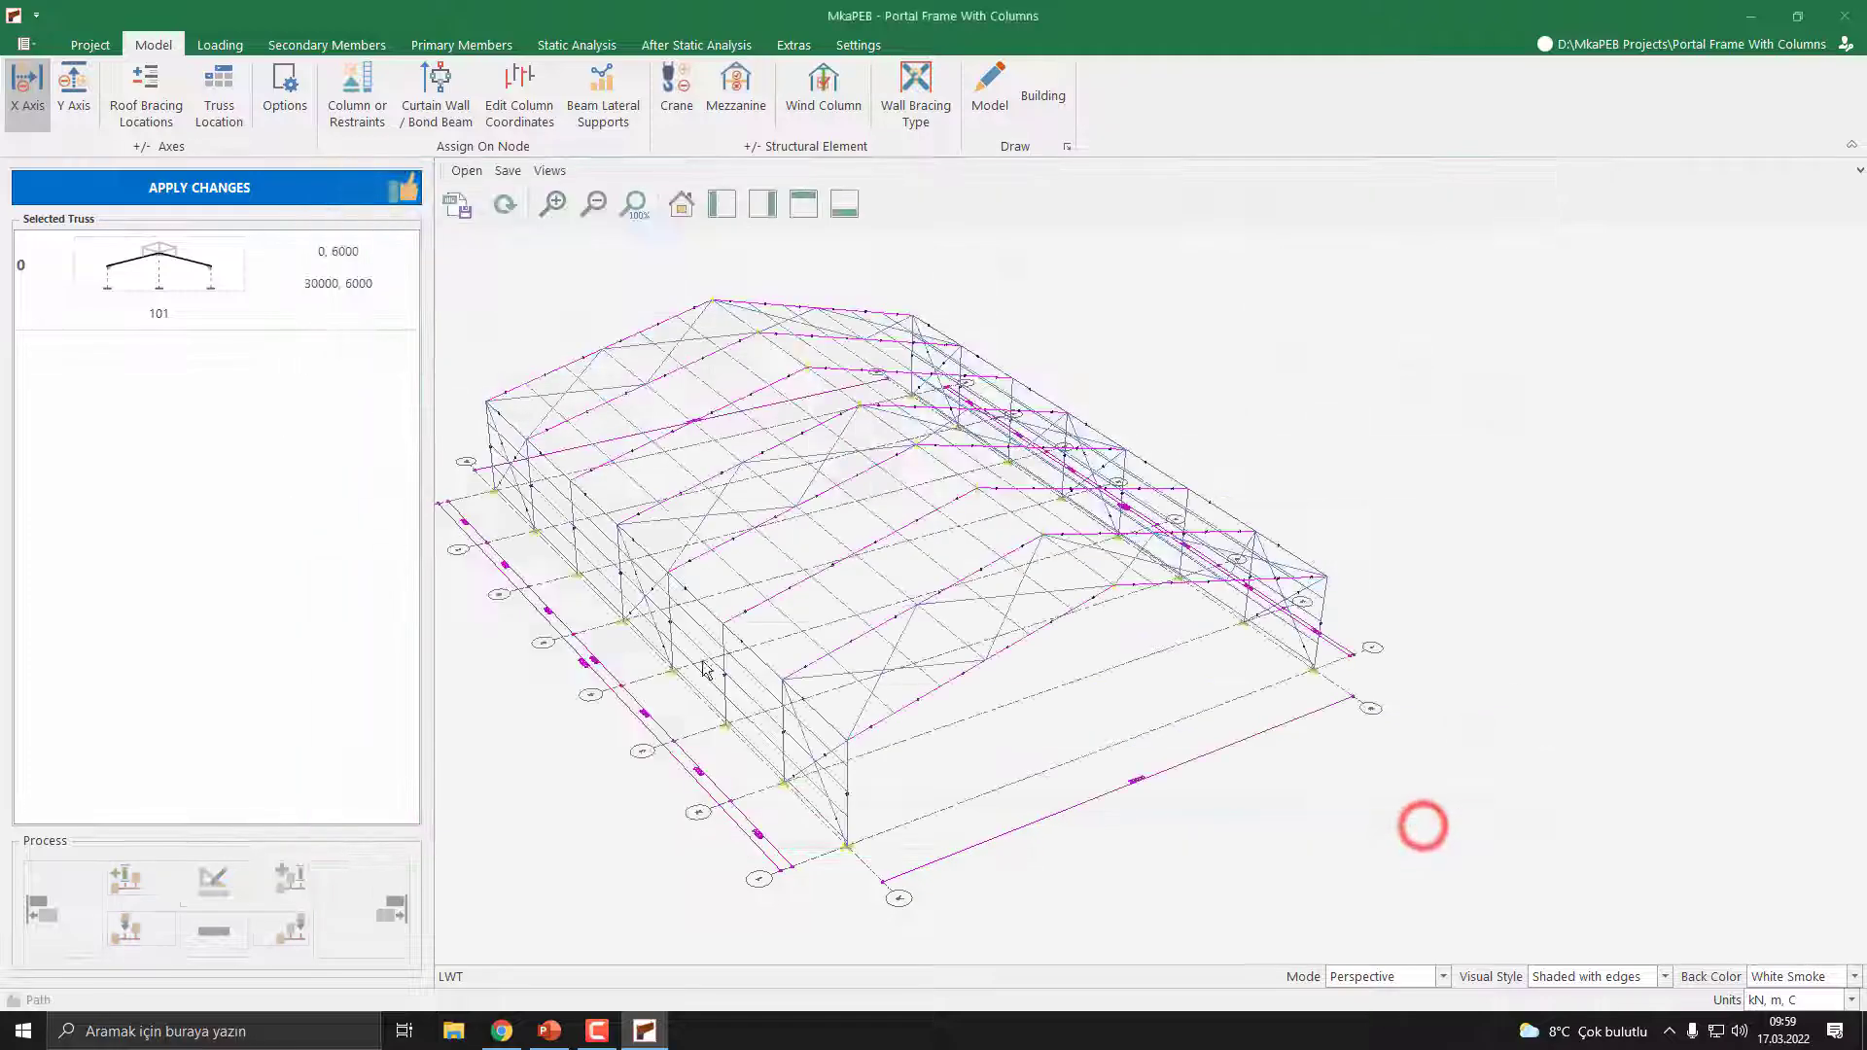
Apply the truss changes to regenerate the 3D portal building
click(204, 192)
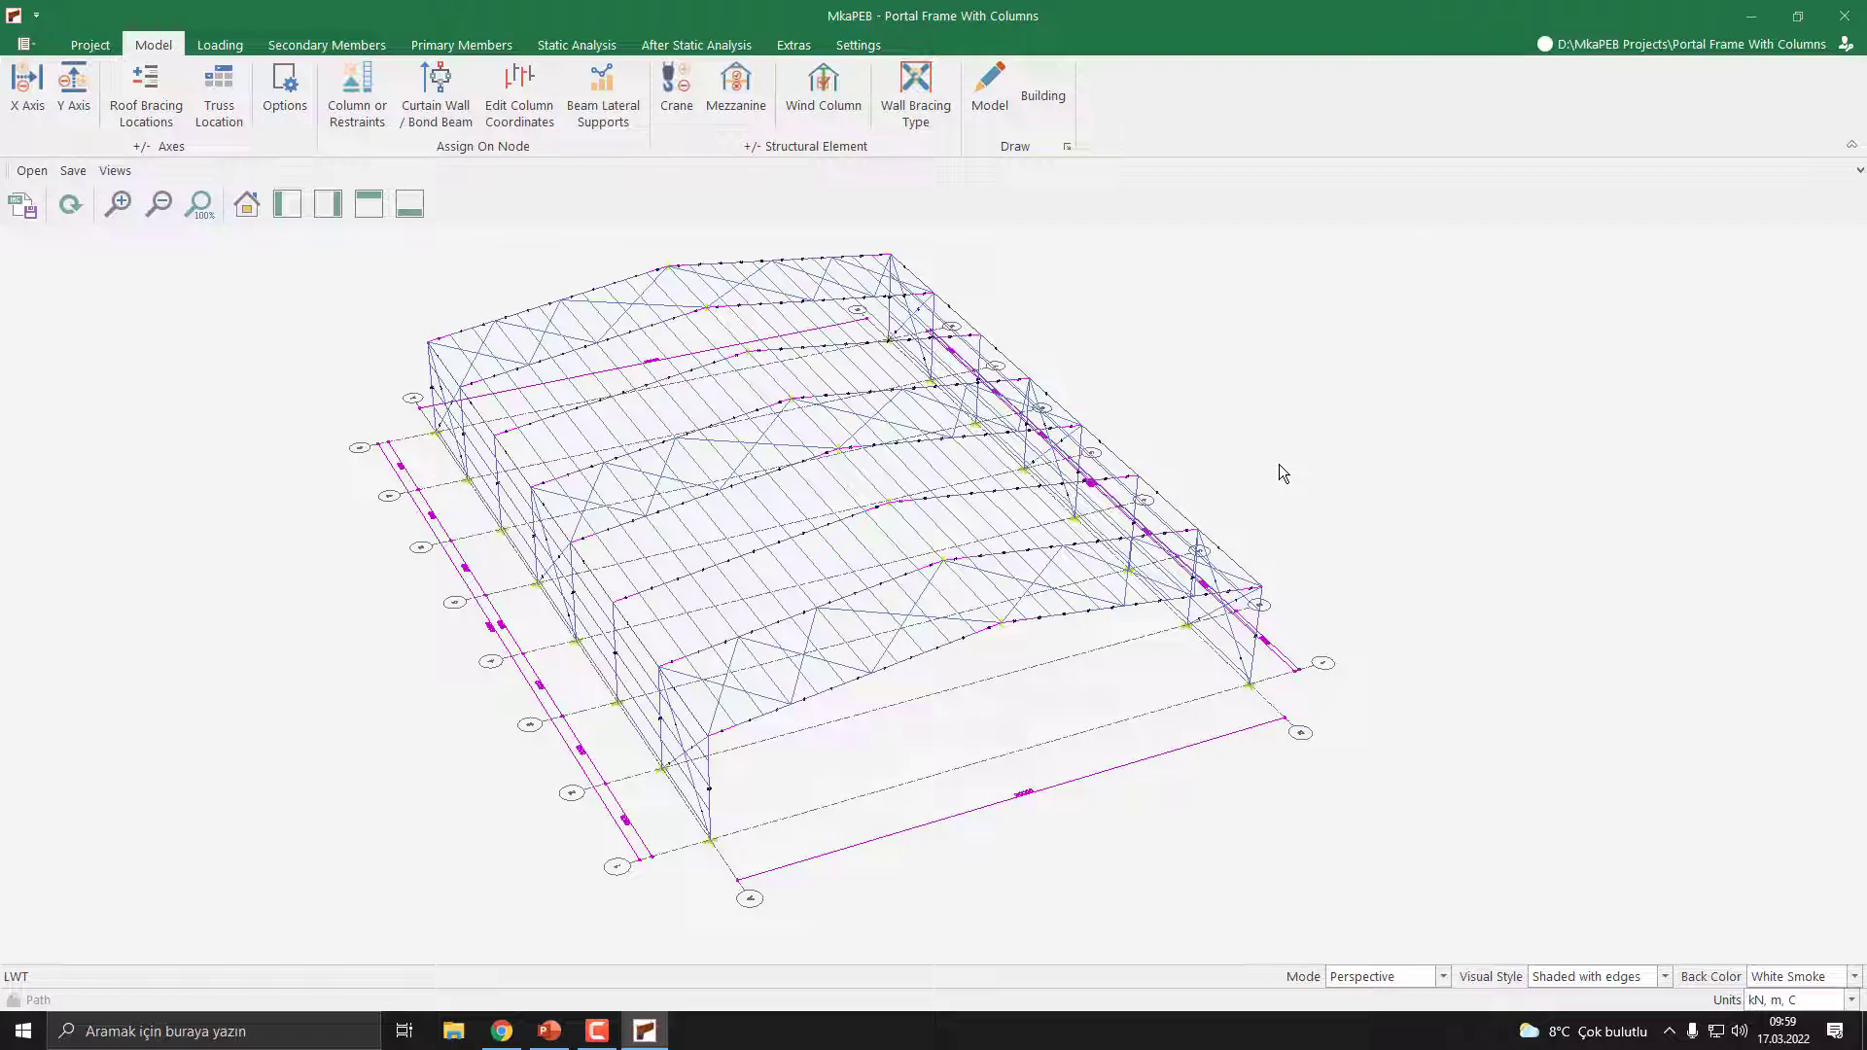
Set nodes 6 and 16 to Column Exist in the restraint table and apply
click(359, 115)
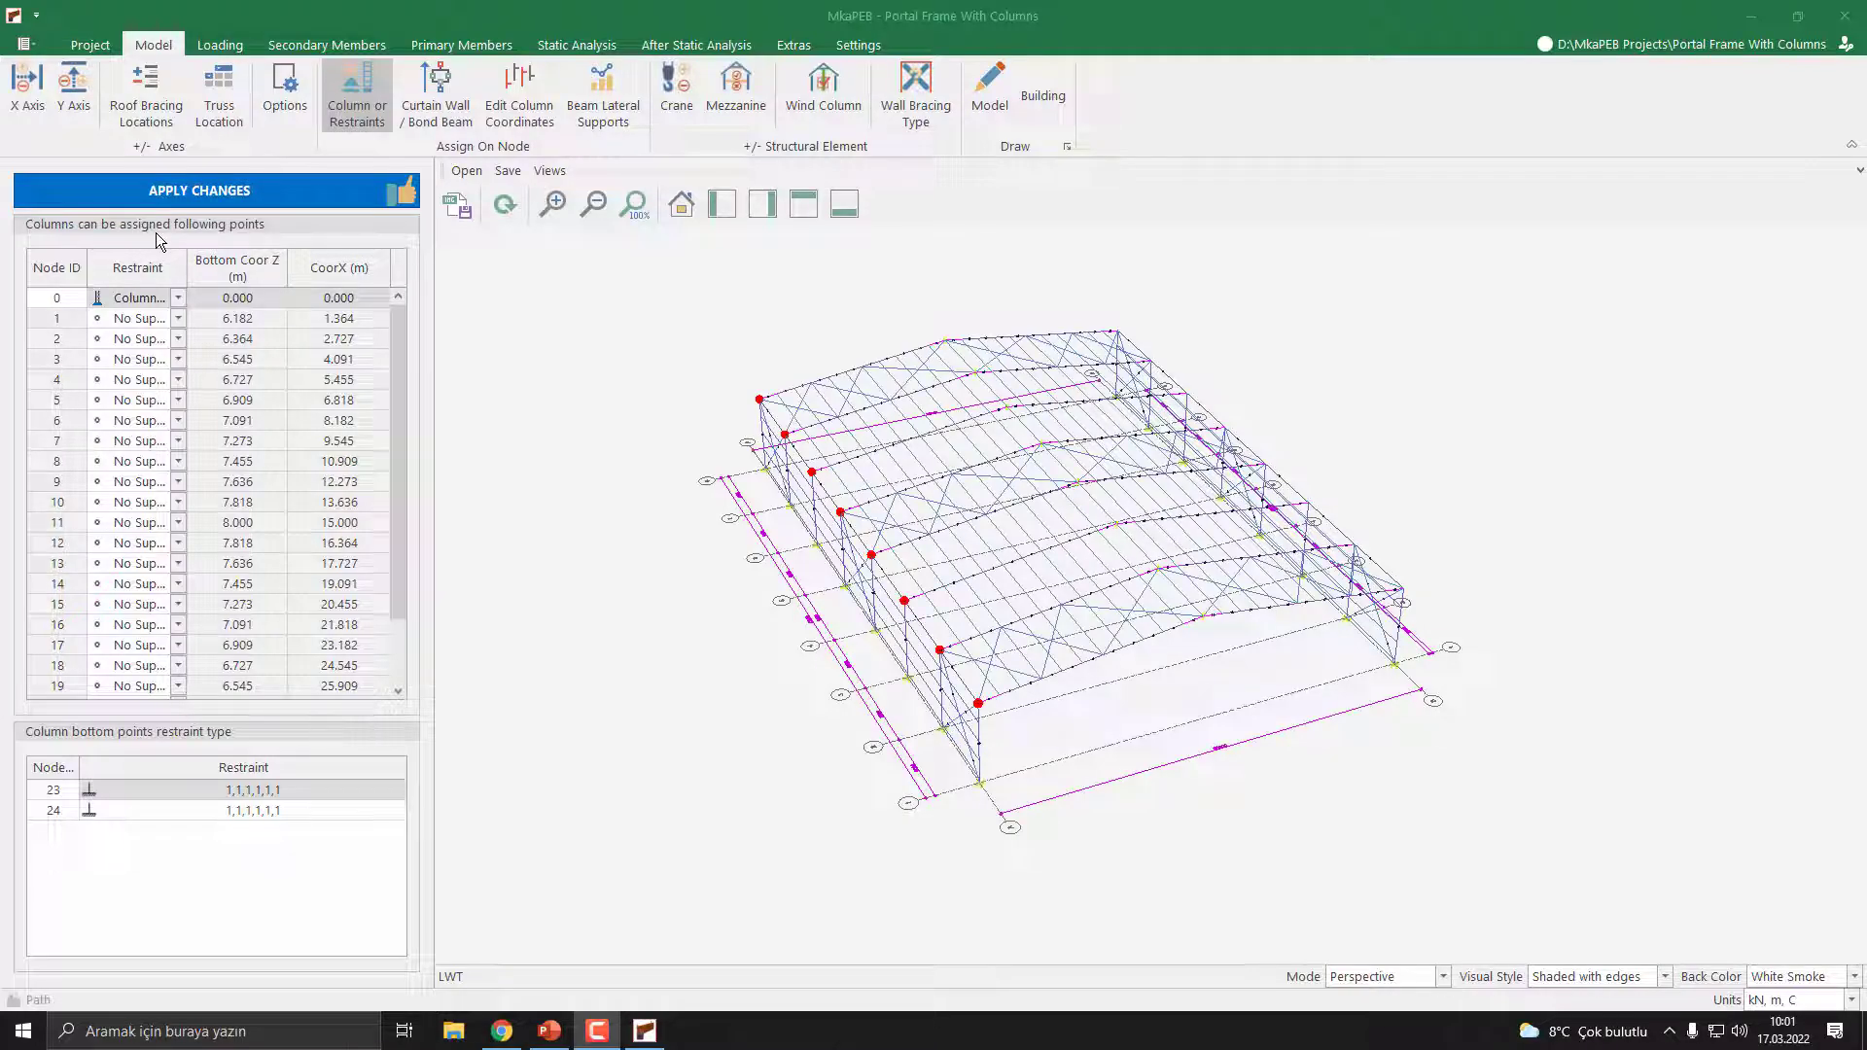
click(214, 423)
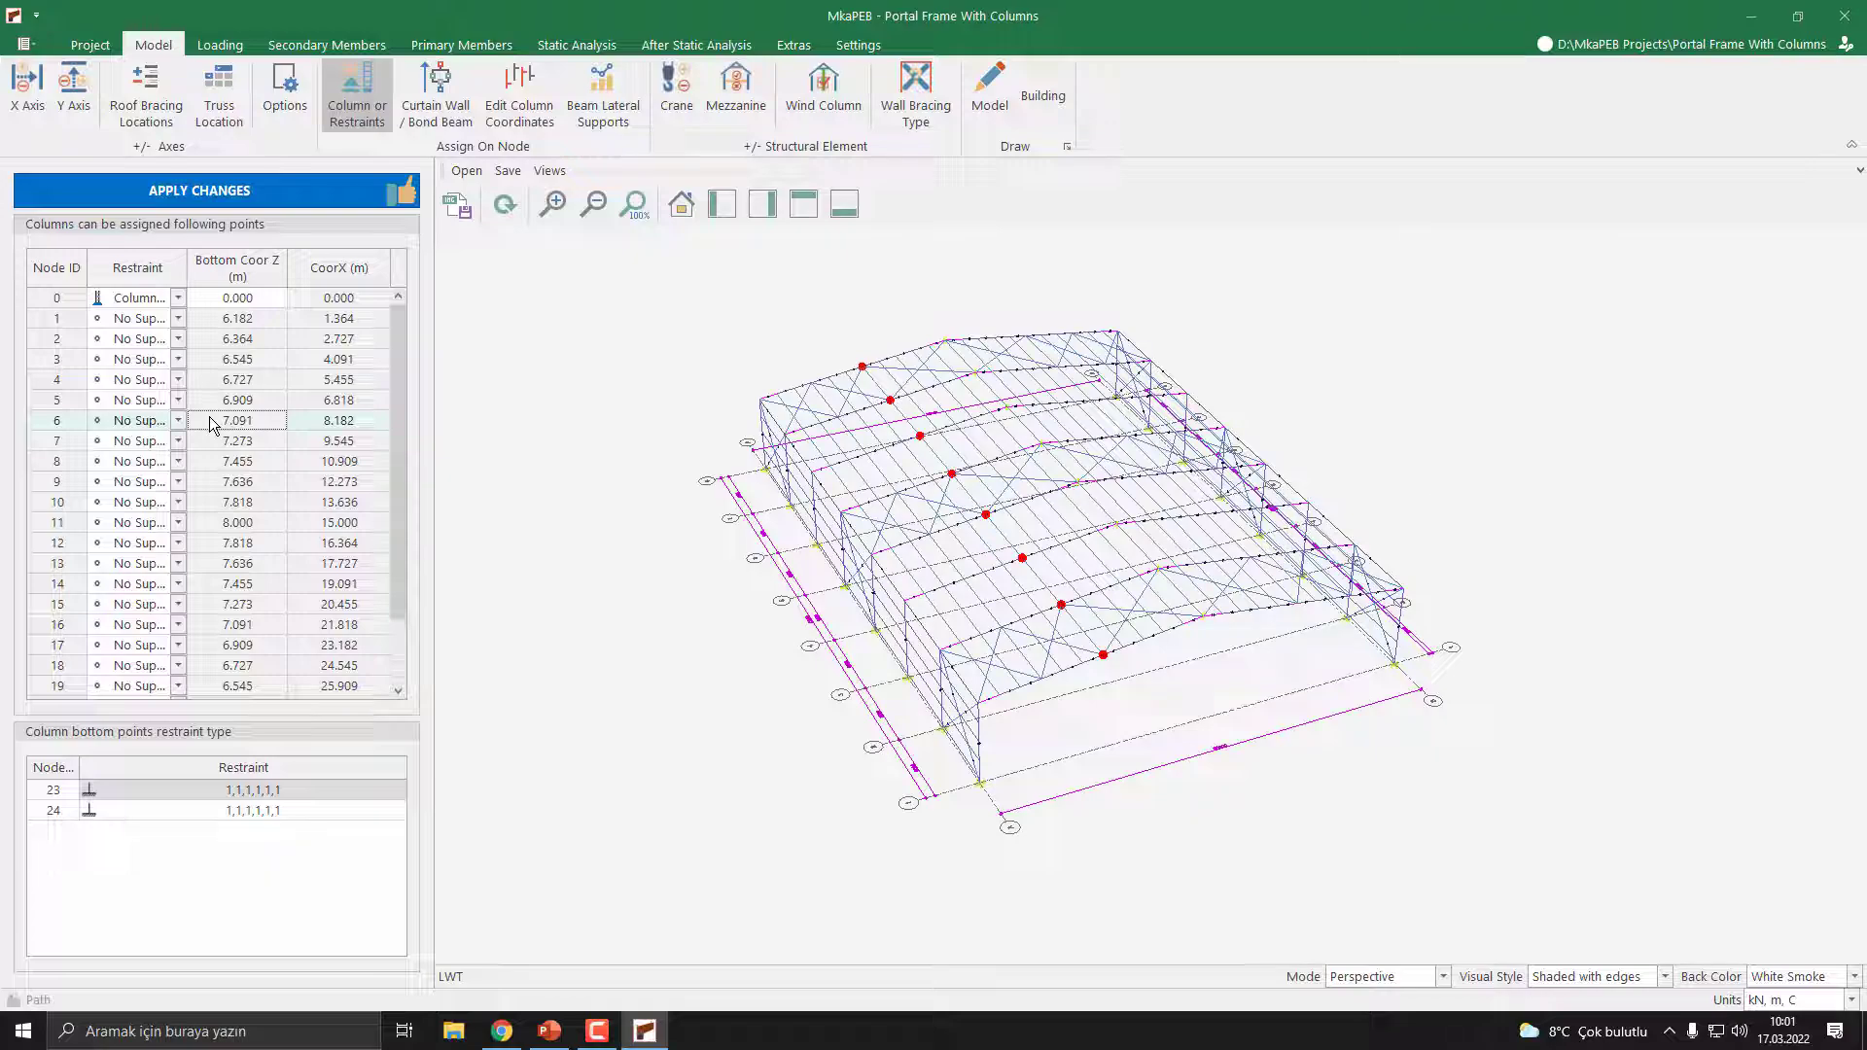
click(178, 420)
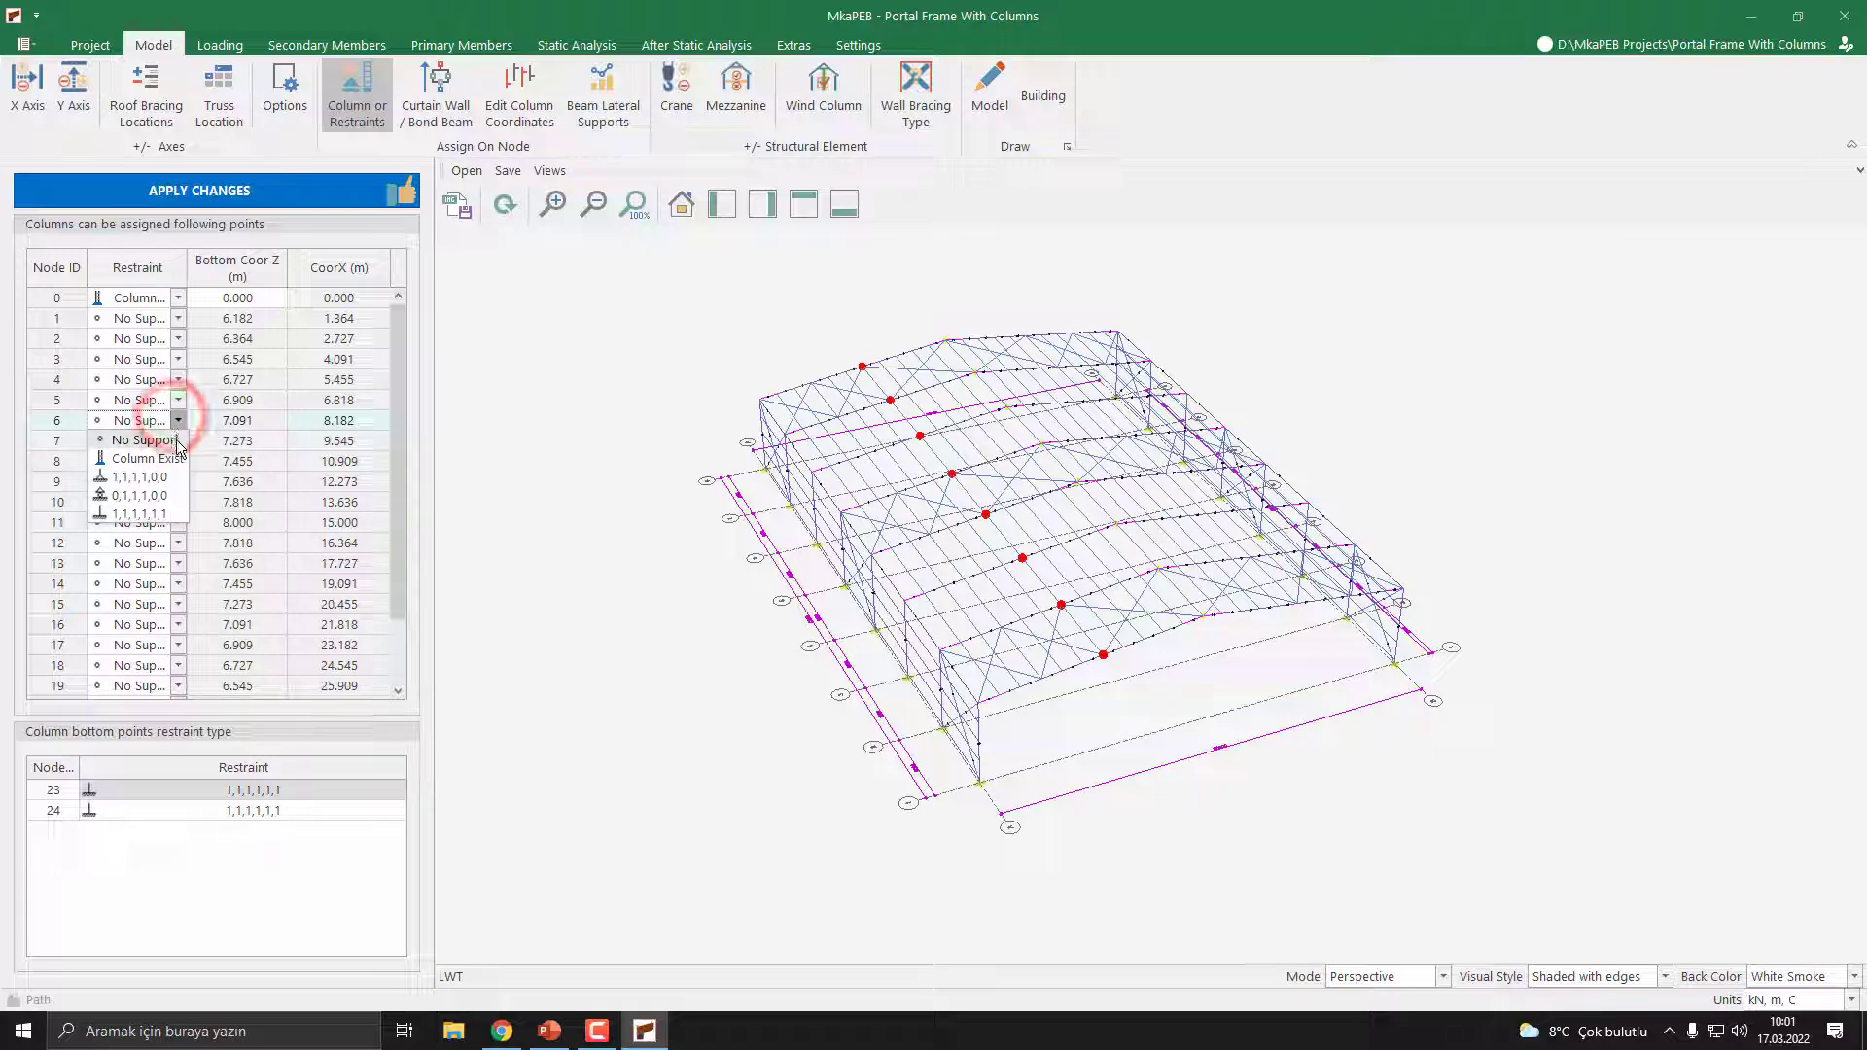
click(175, 457)
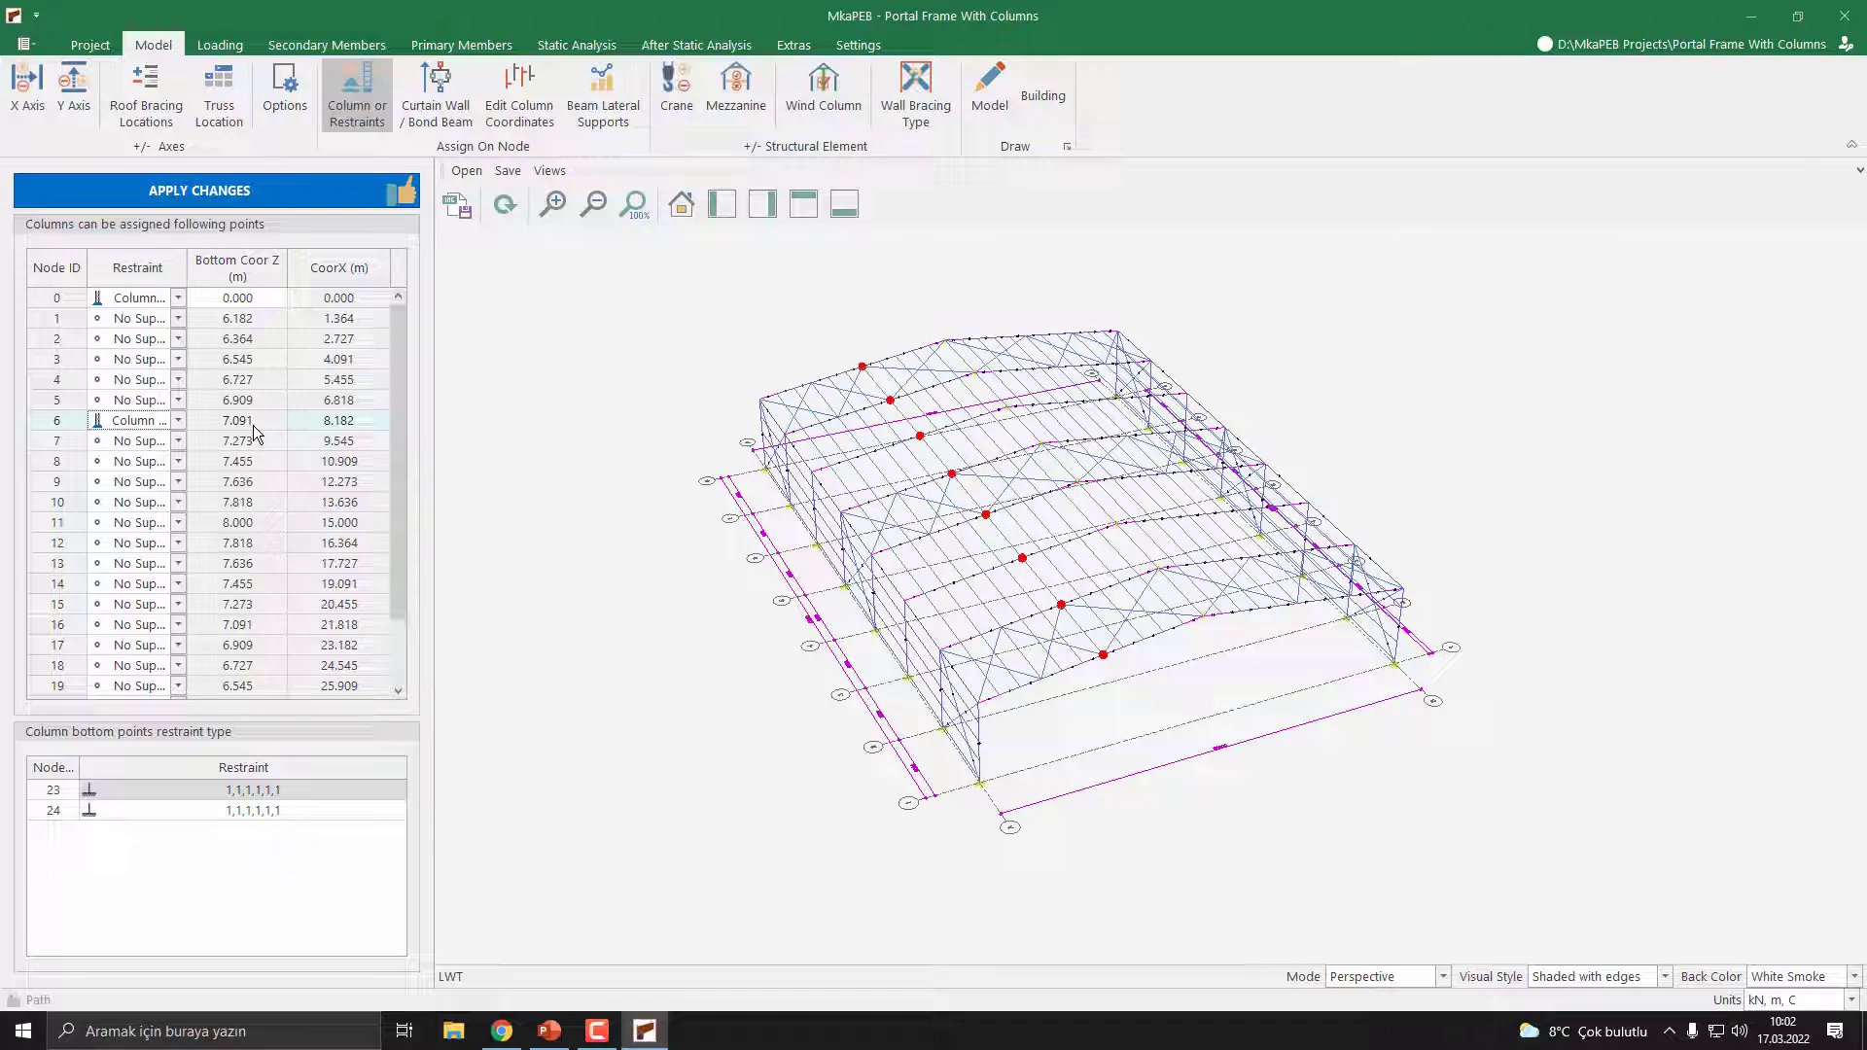
click(174, 628)
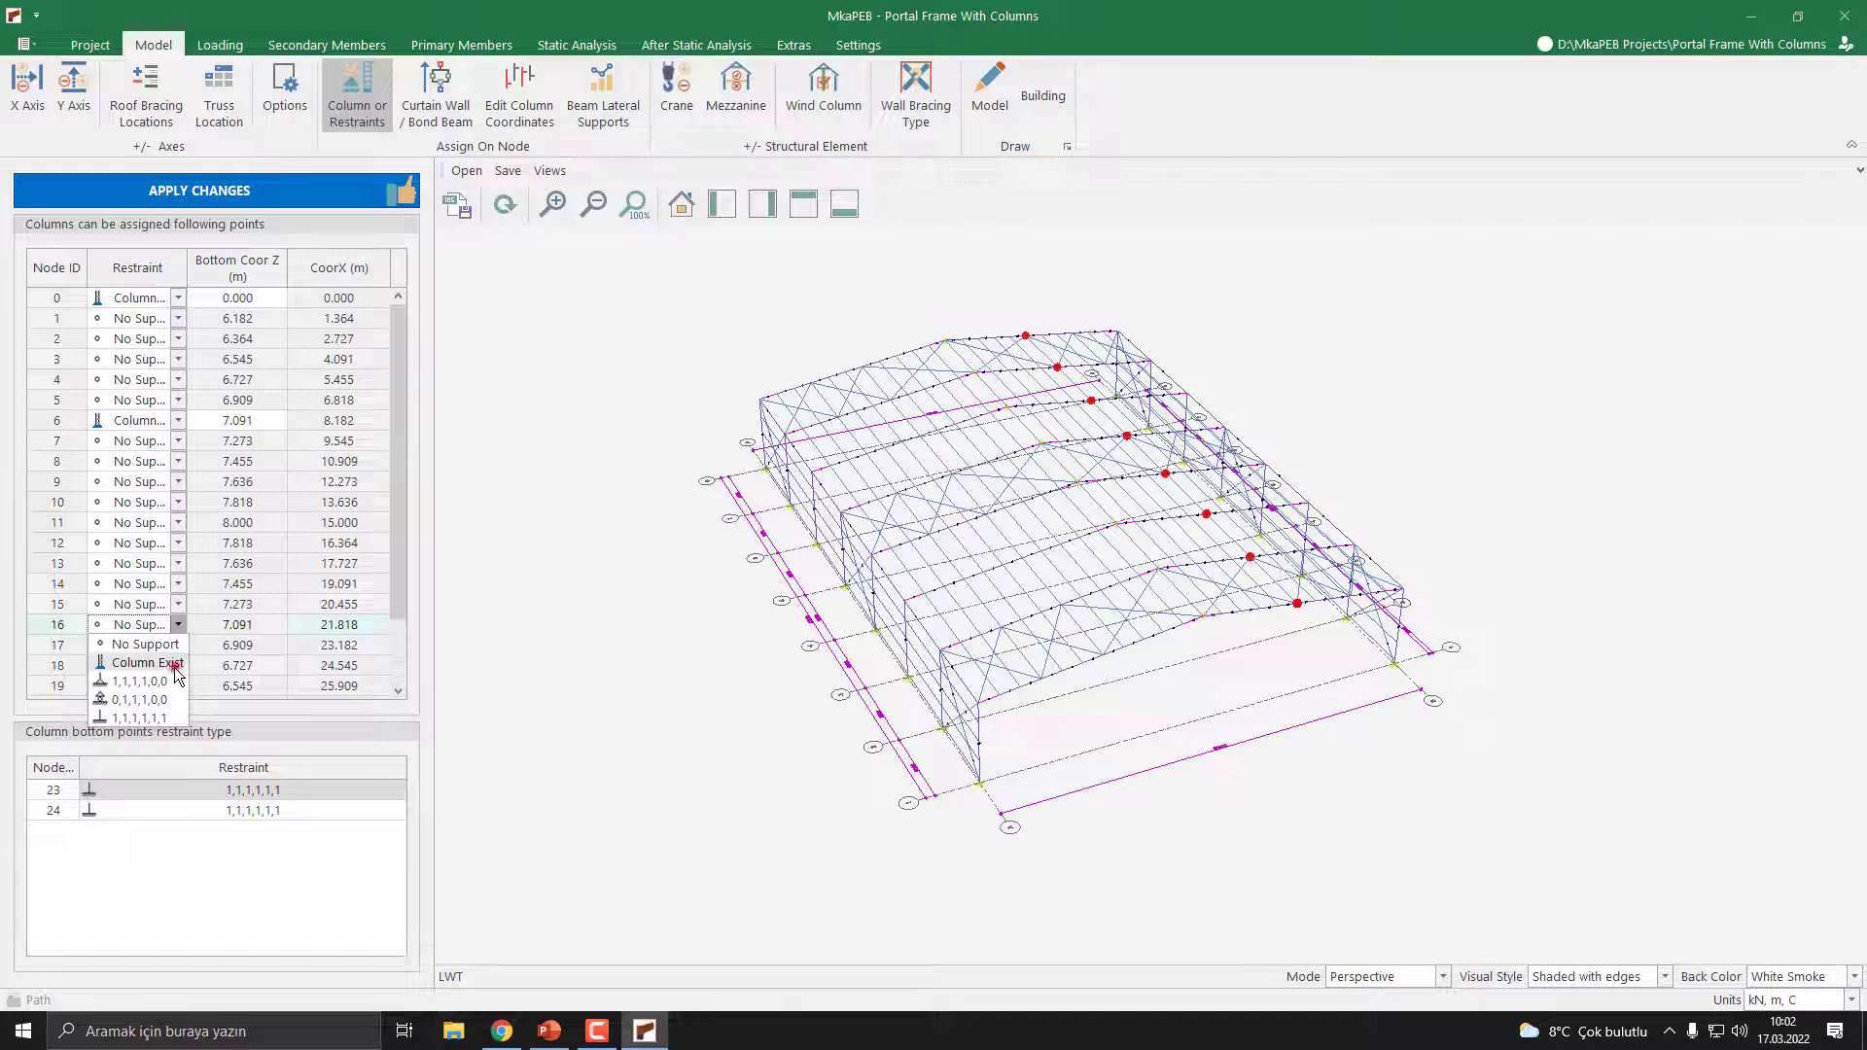
click(177, 671)
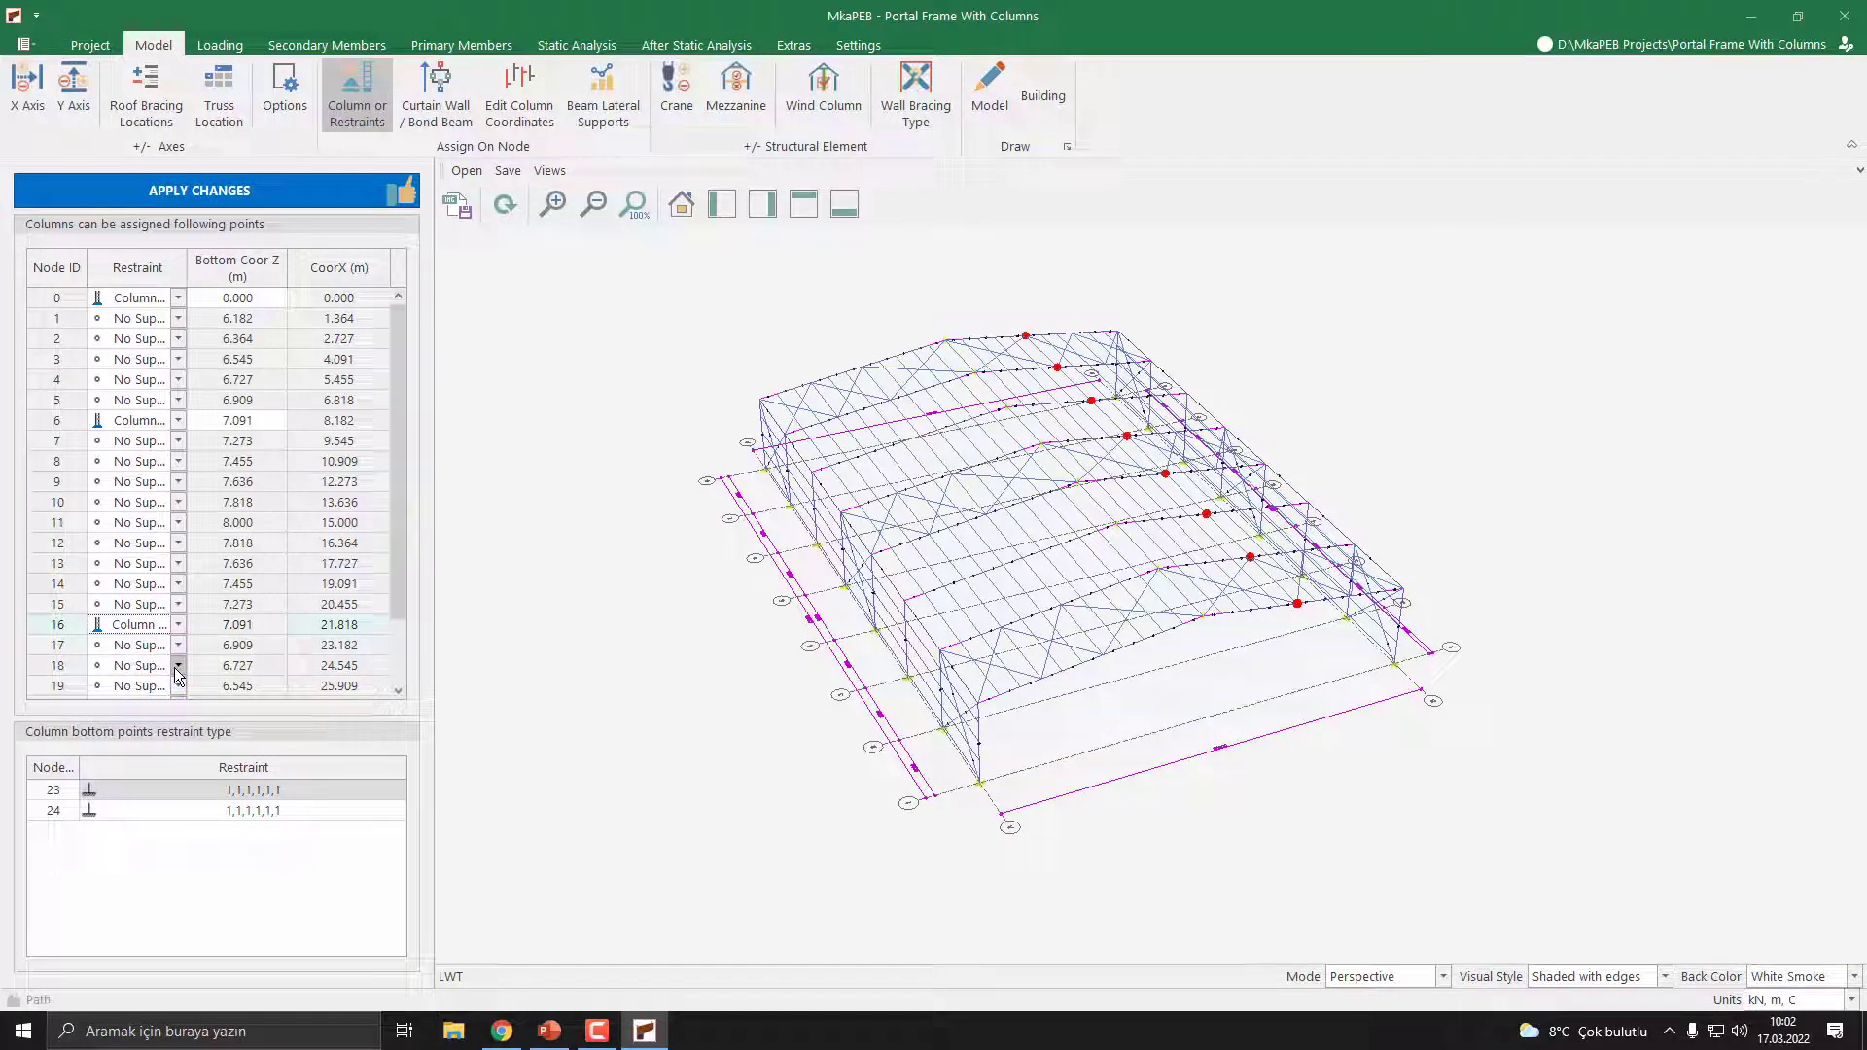
click(257, 196)
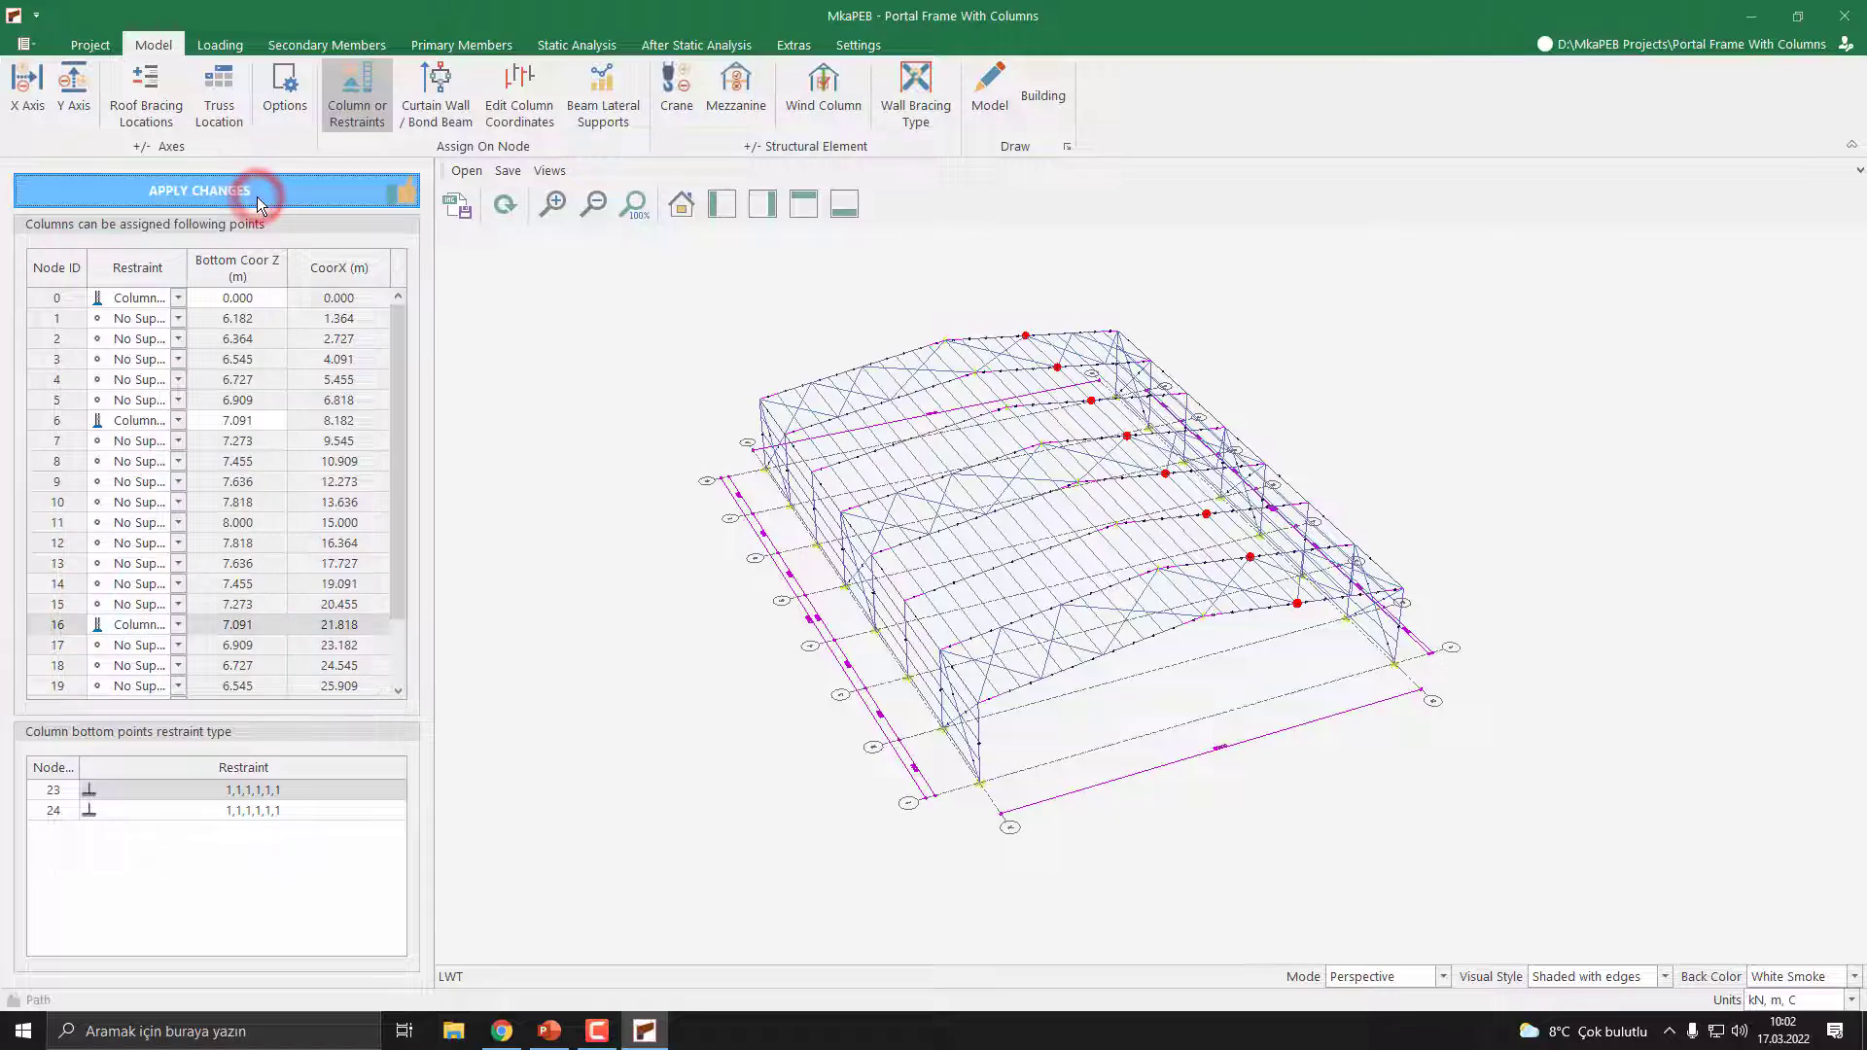
Open the Edit Column Coordinates editor for the columns at nodes 6 and 16
middle_drag(525, 483, 611, 505)
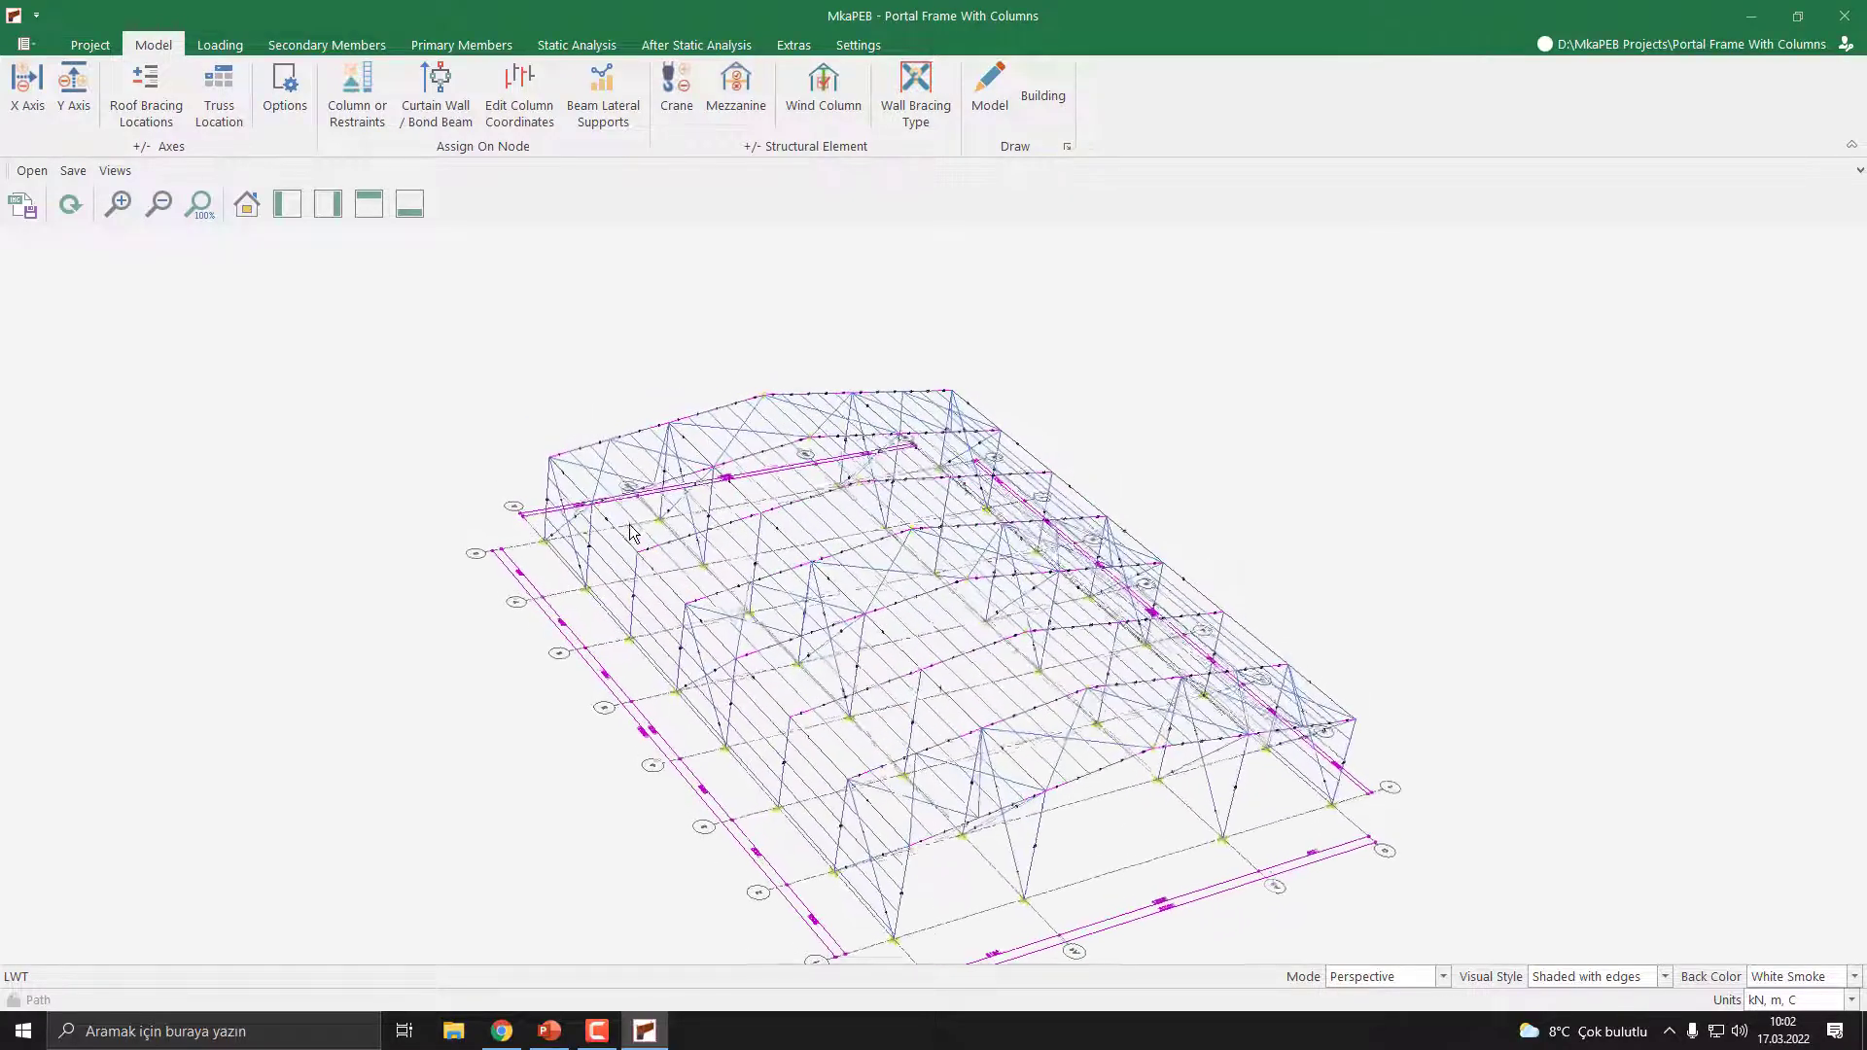
middle_drag(739, 778, 805, 856)
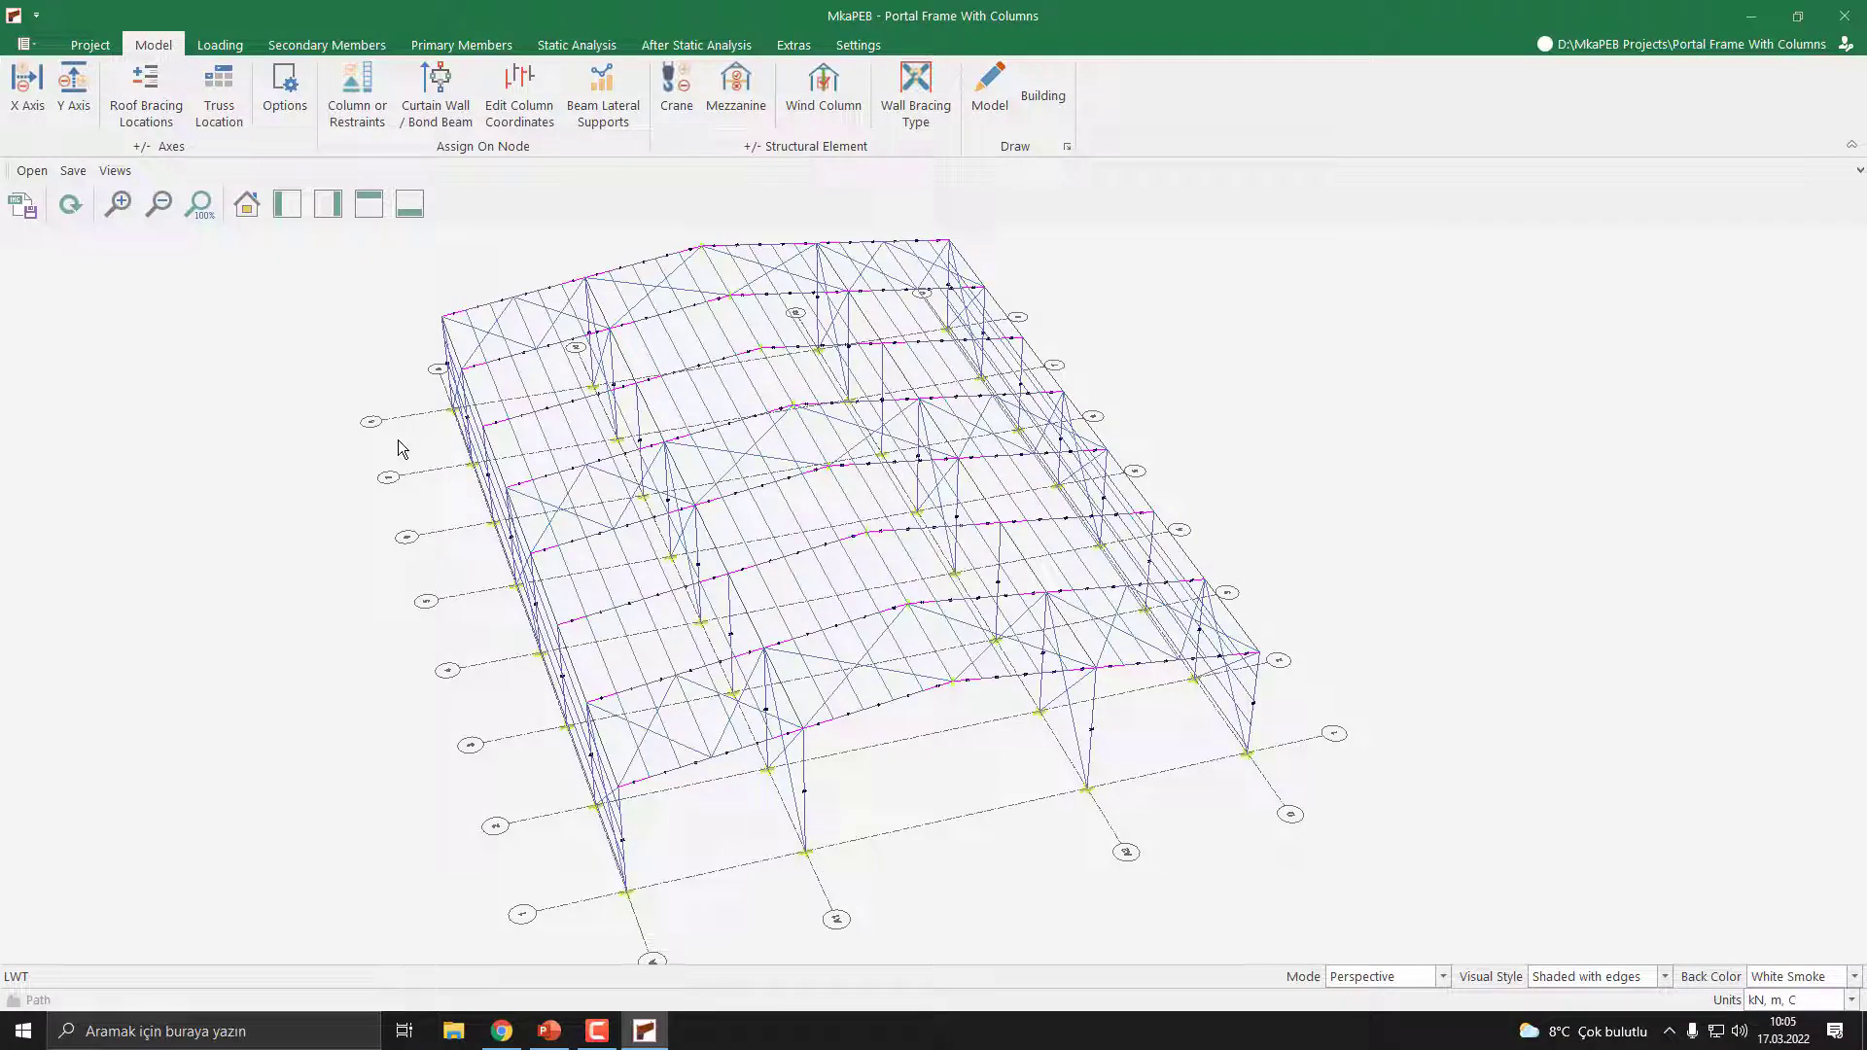
click(522, 125)
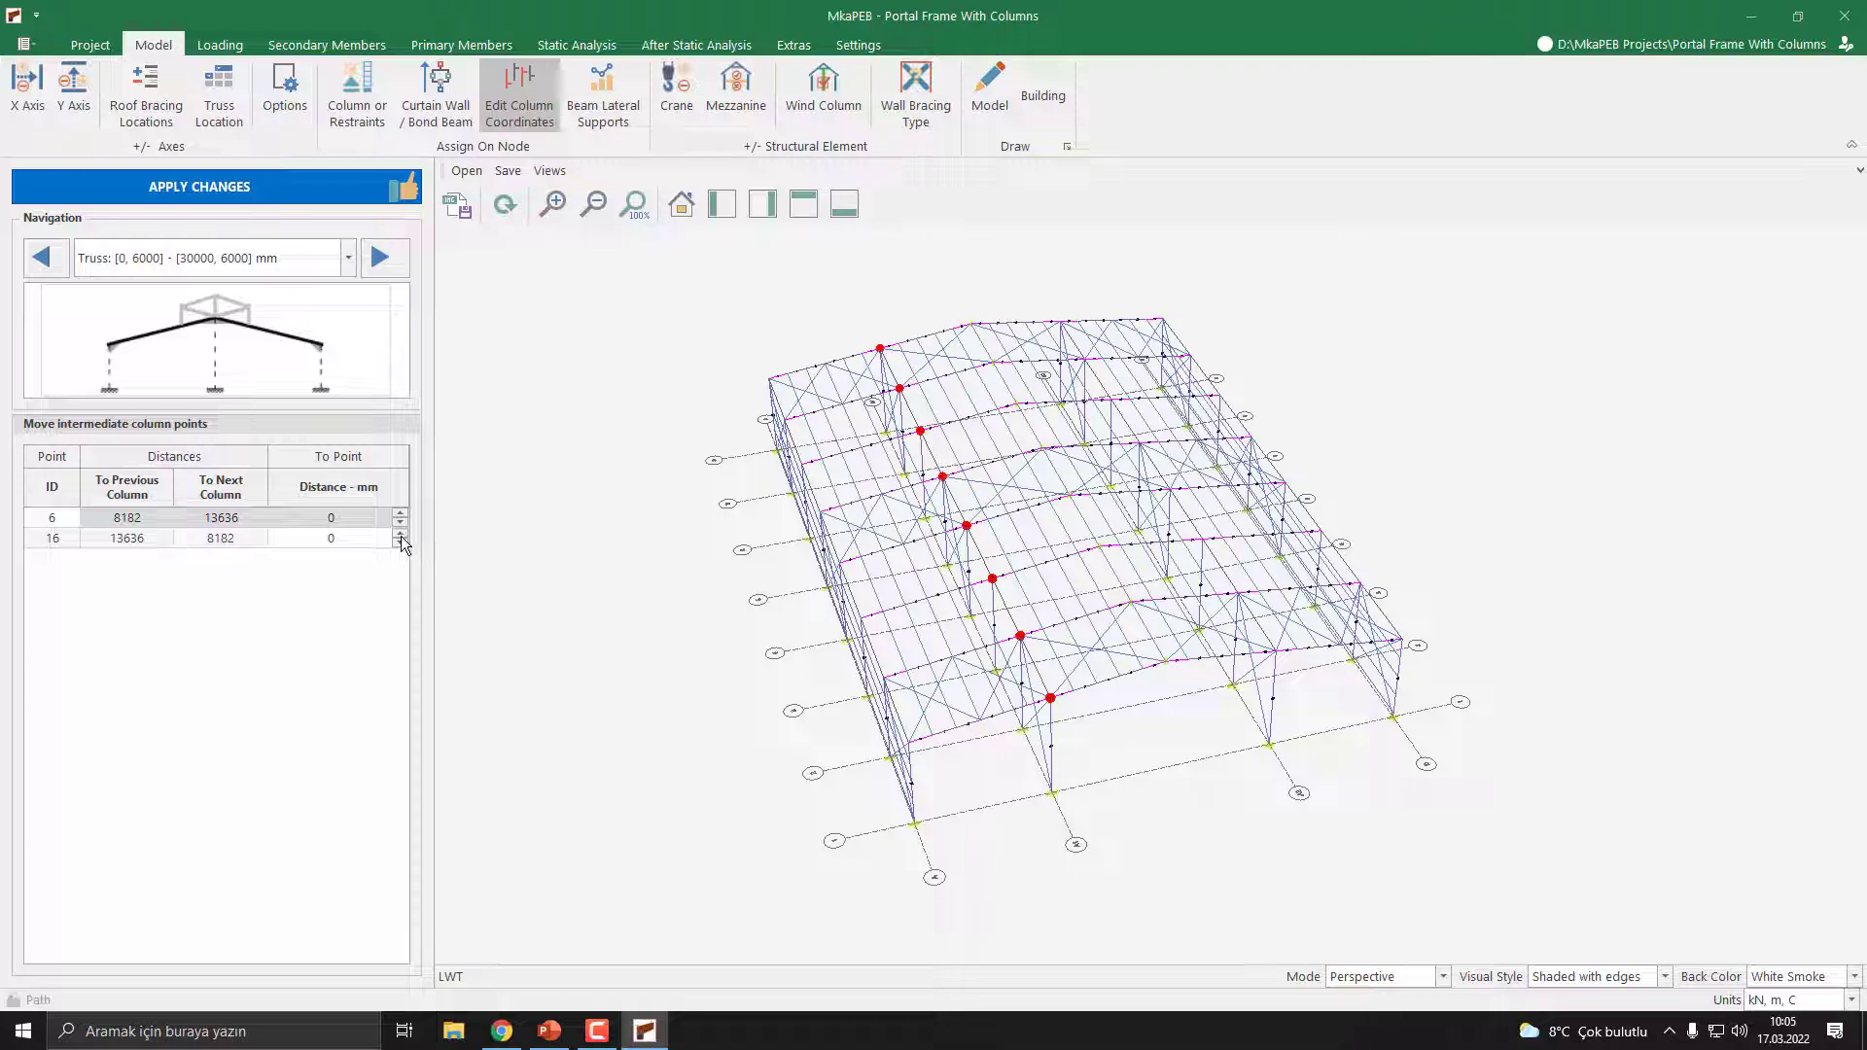
Shift point 6 by −182 mm and point 16 by 182 mm, then apply the changes
click(350, 517)
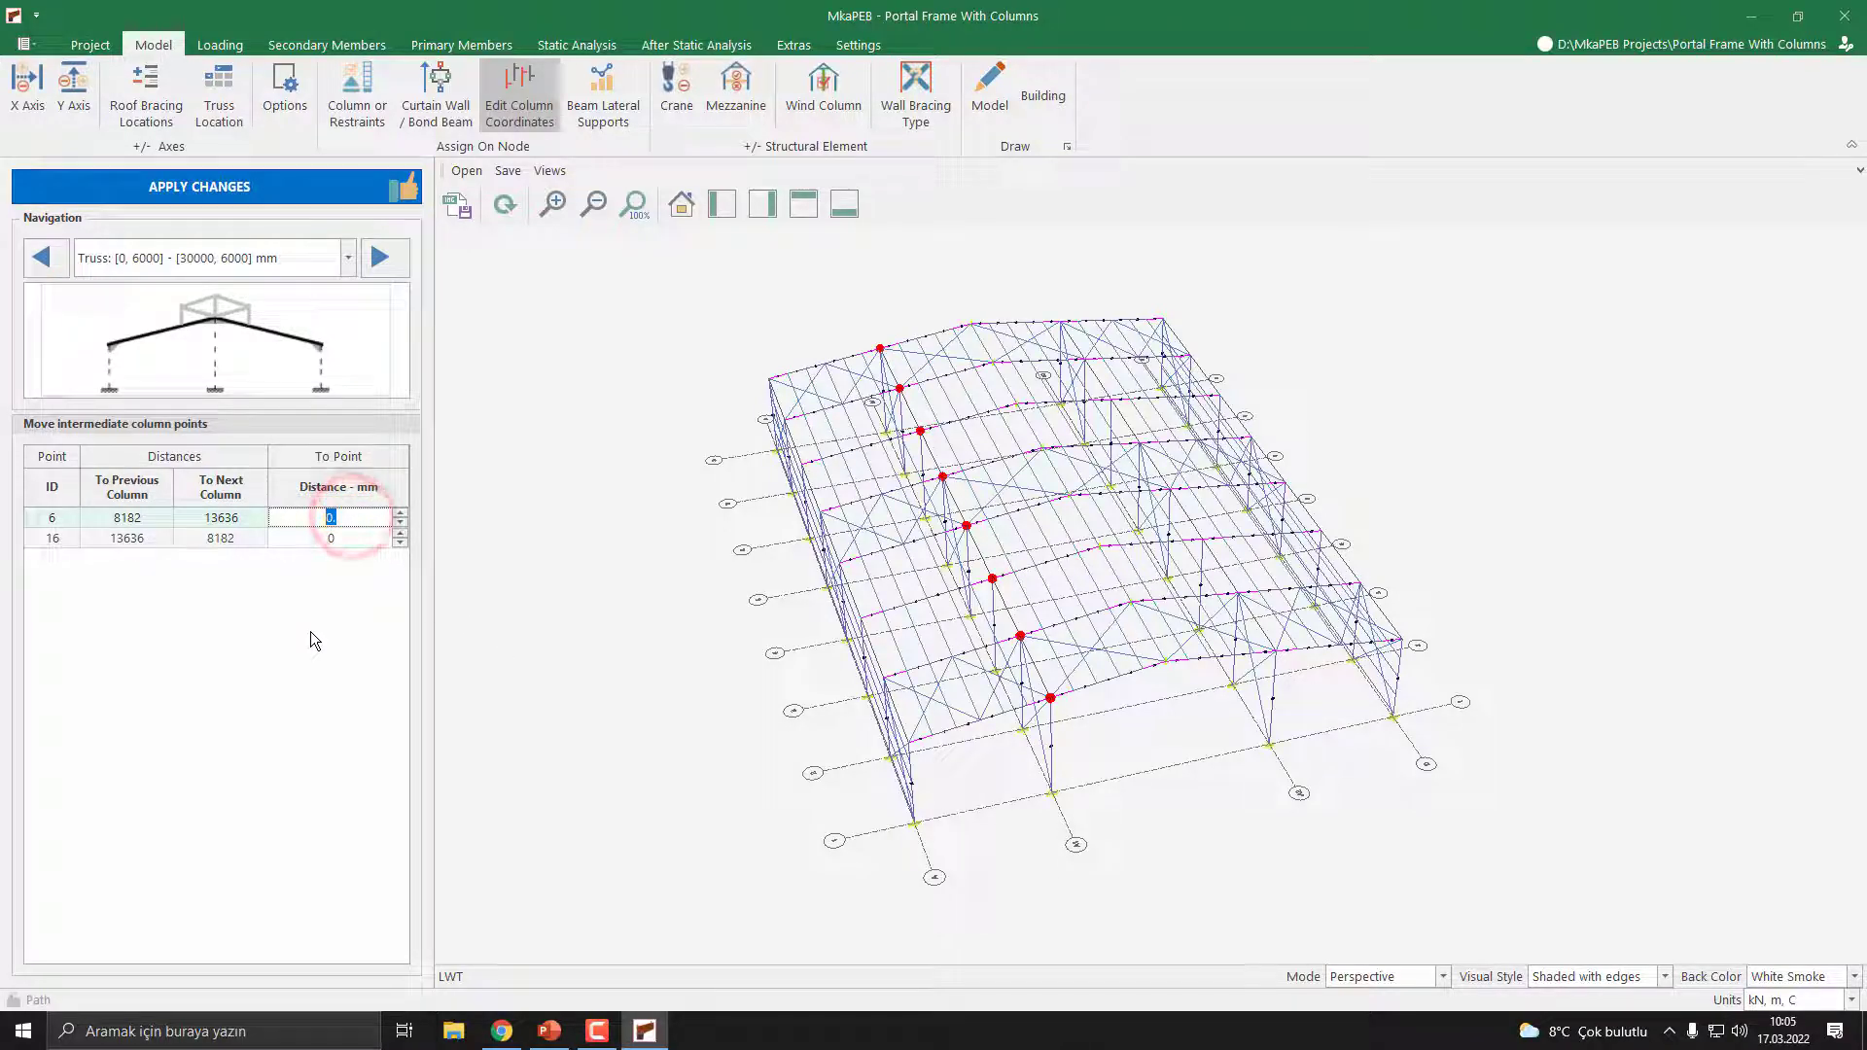
text(-)
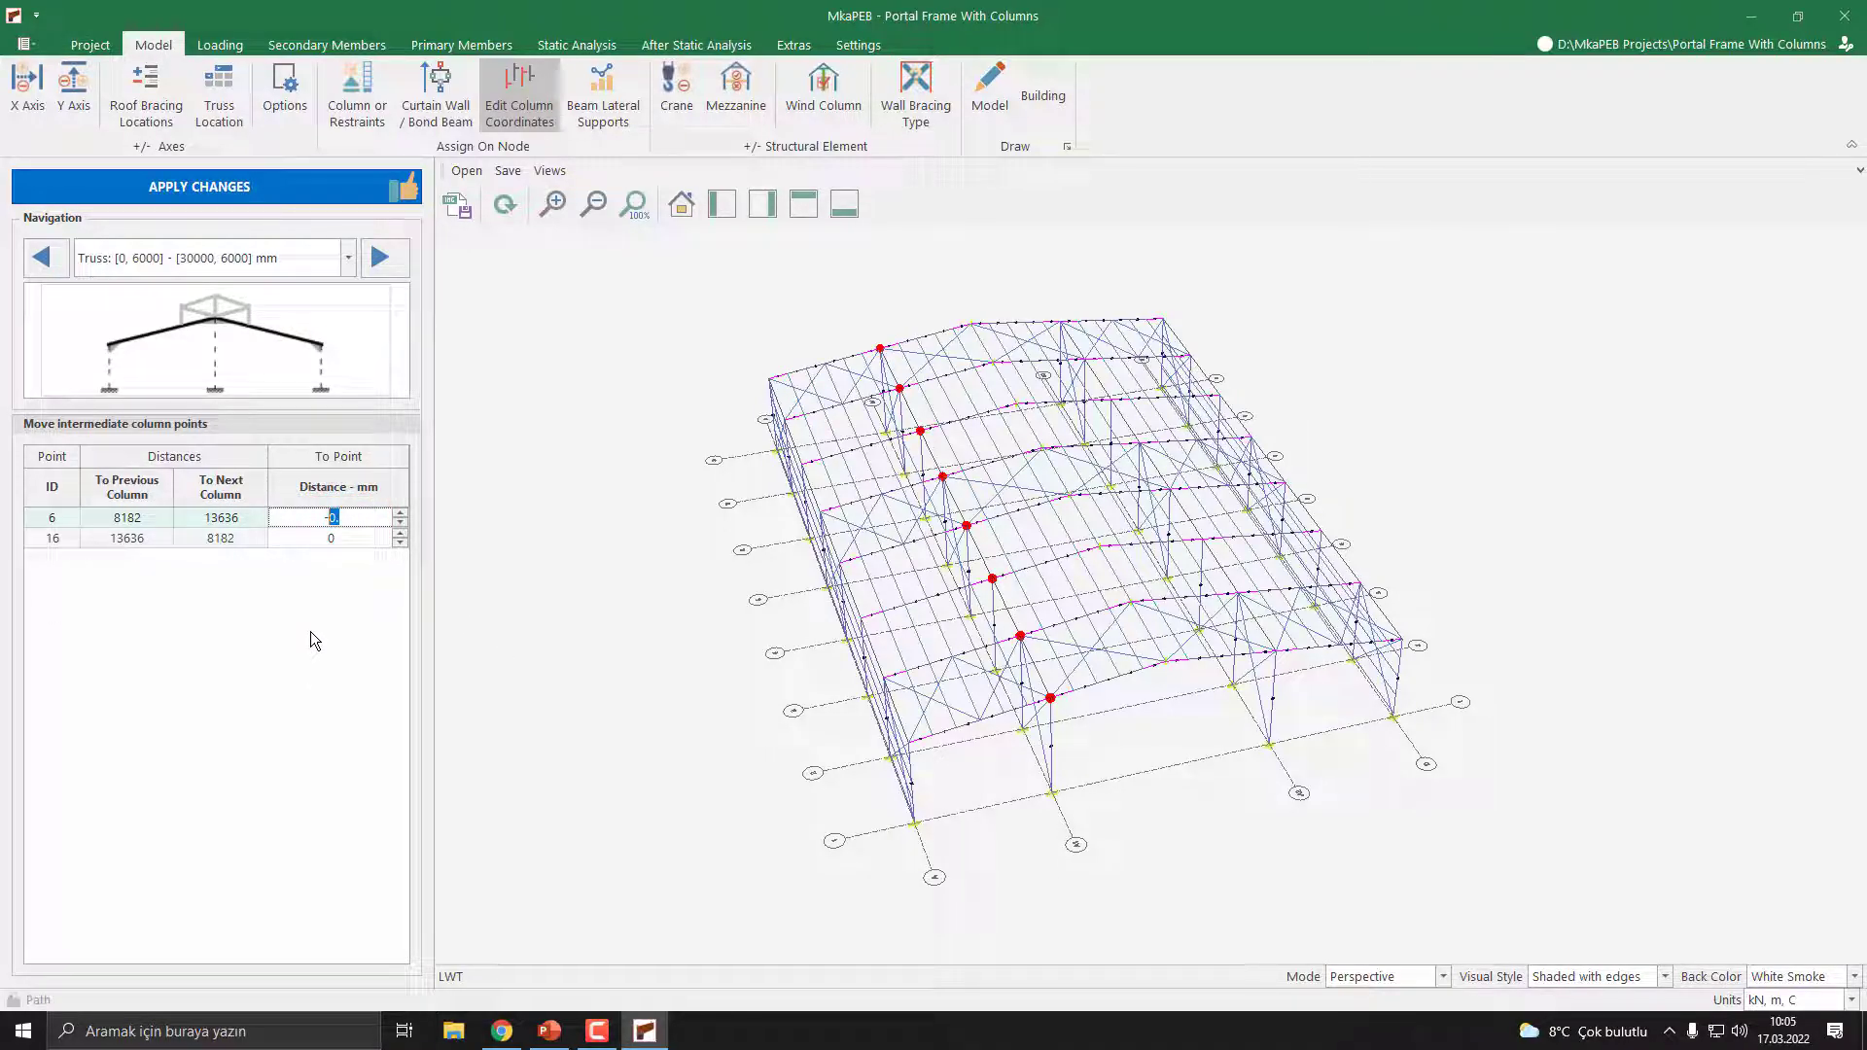
text(182)
click(335, 539)
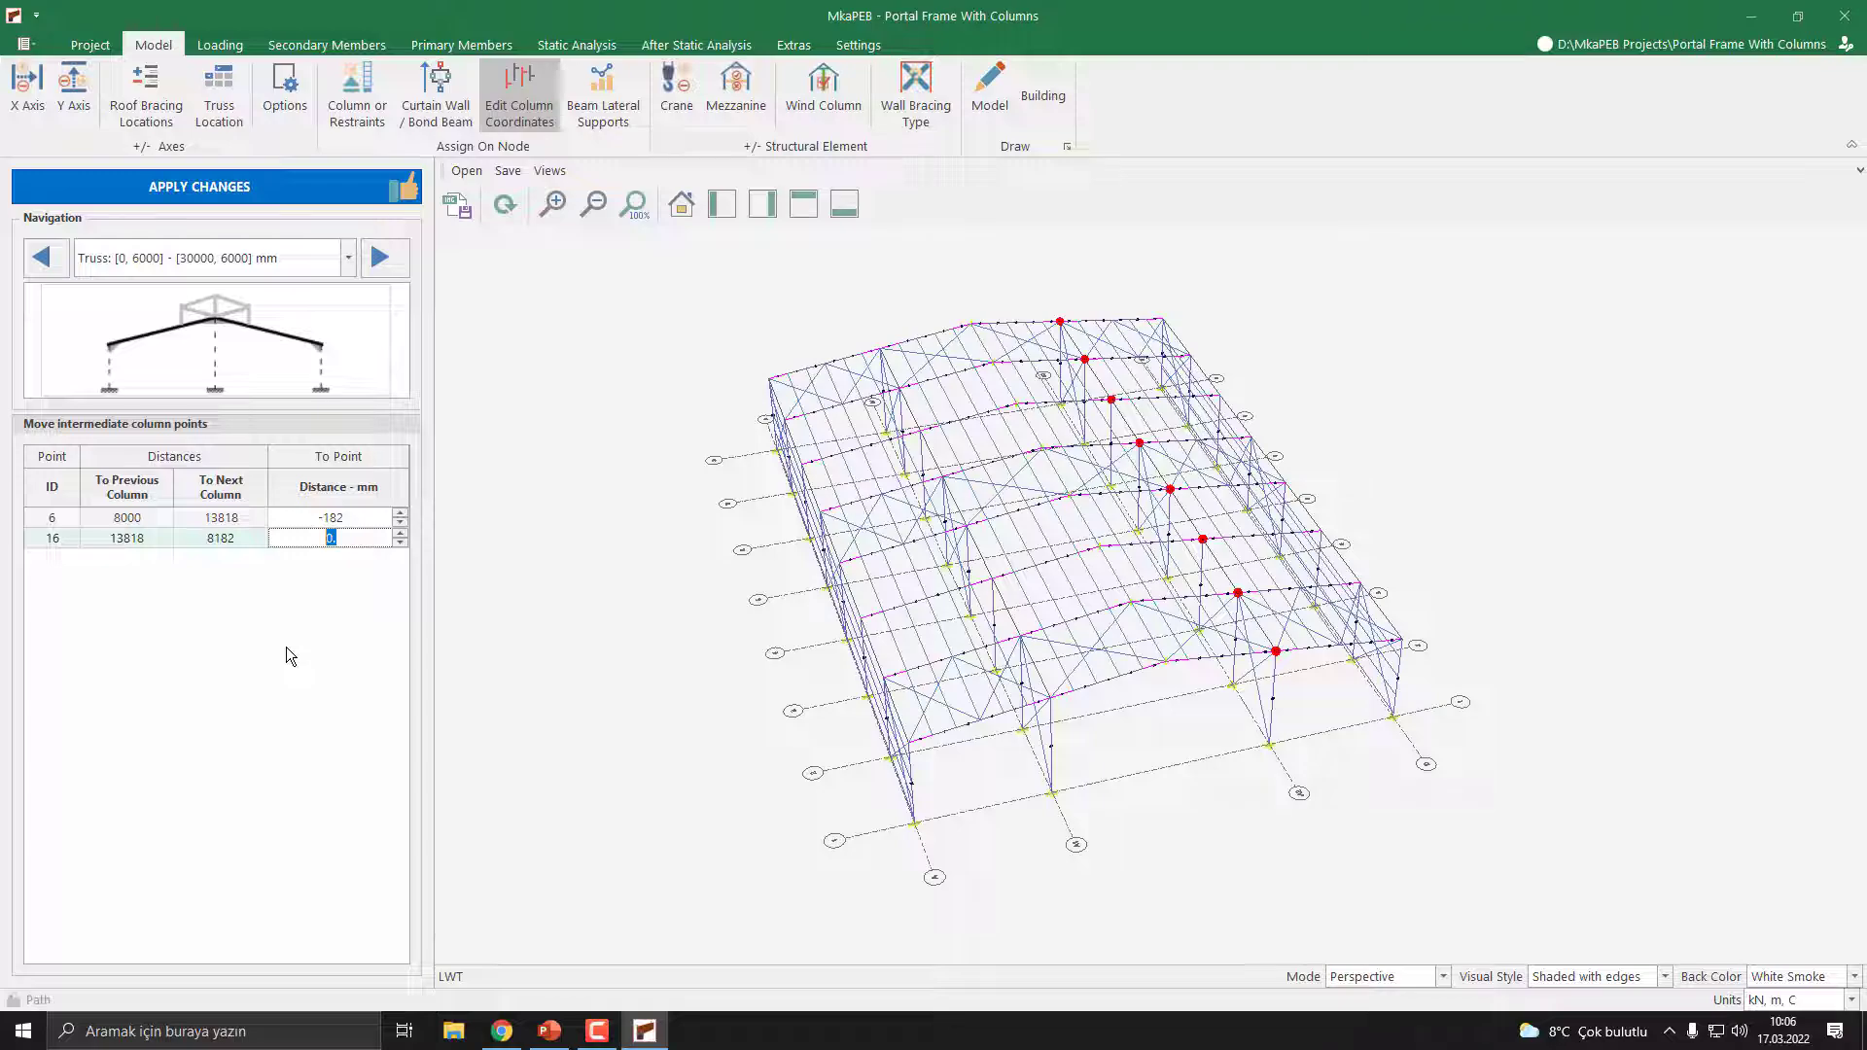
text(182)
key(Return)
click(220, 187)
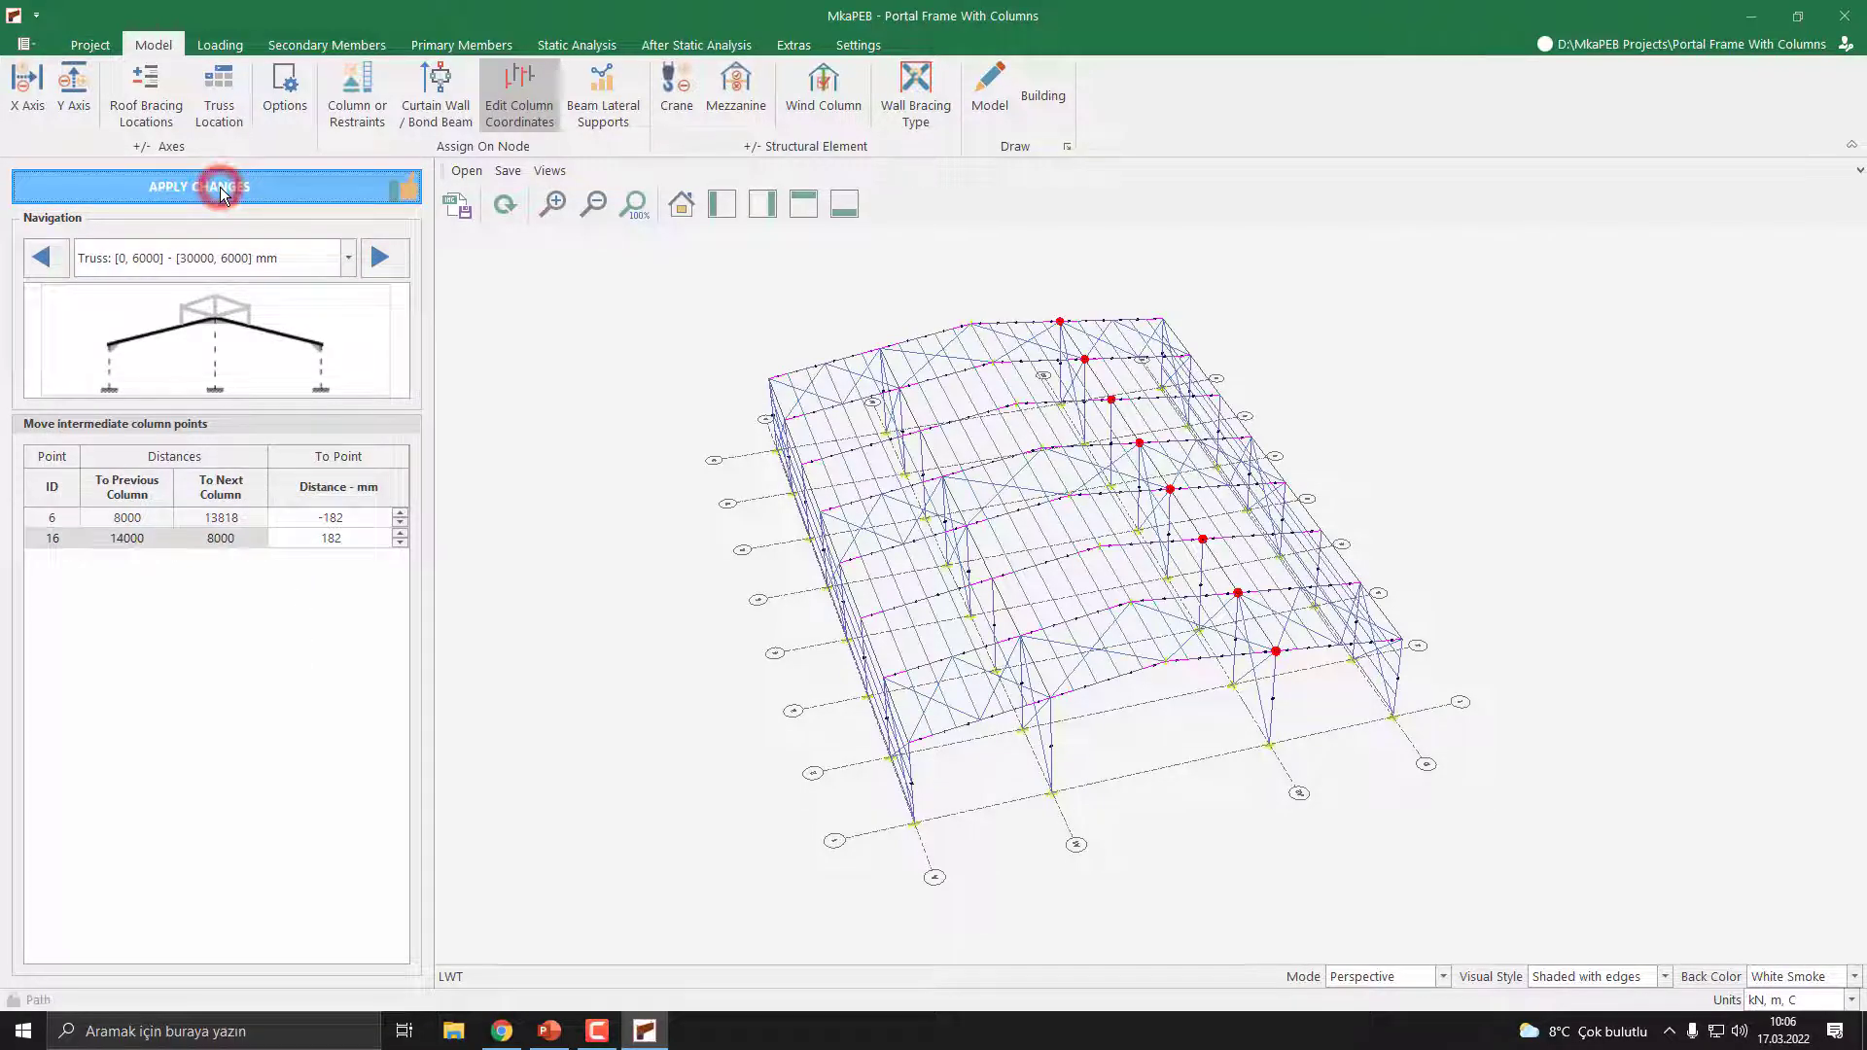
middle_drag(707, 552, 698, 630)
scroll(696, 655, up, 3)
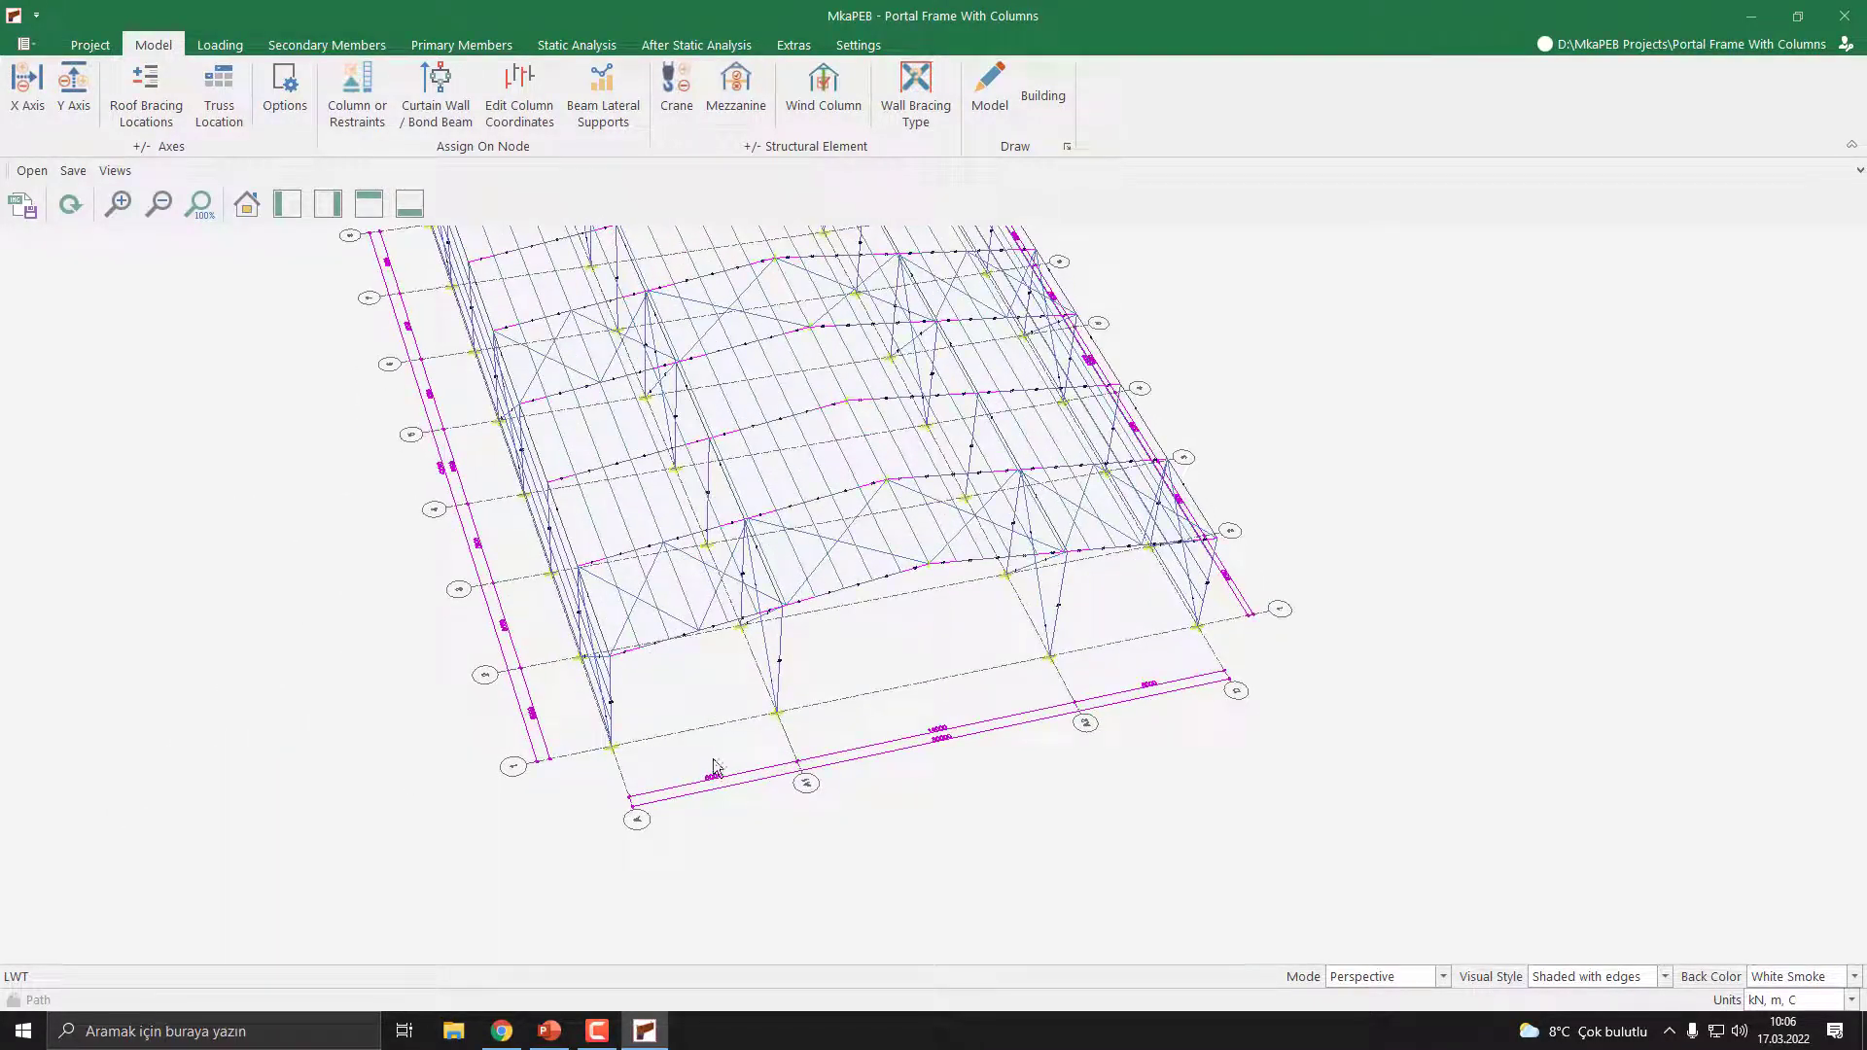
scroll(719, 768, up, 5)
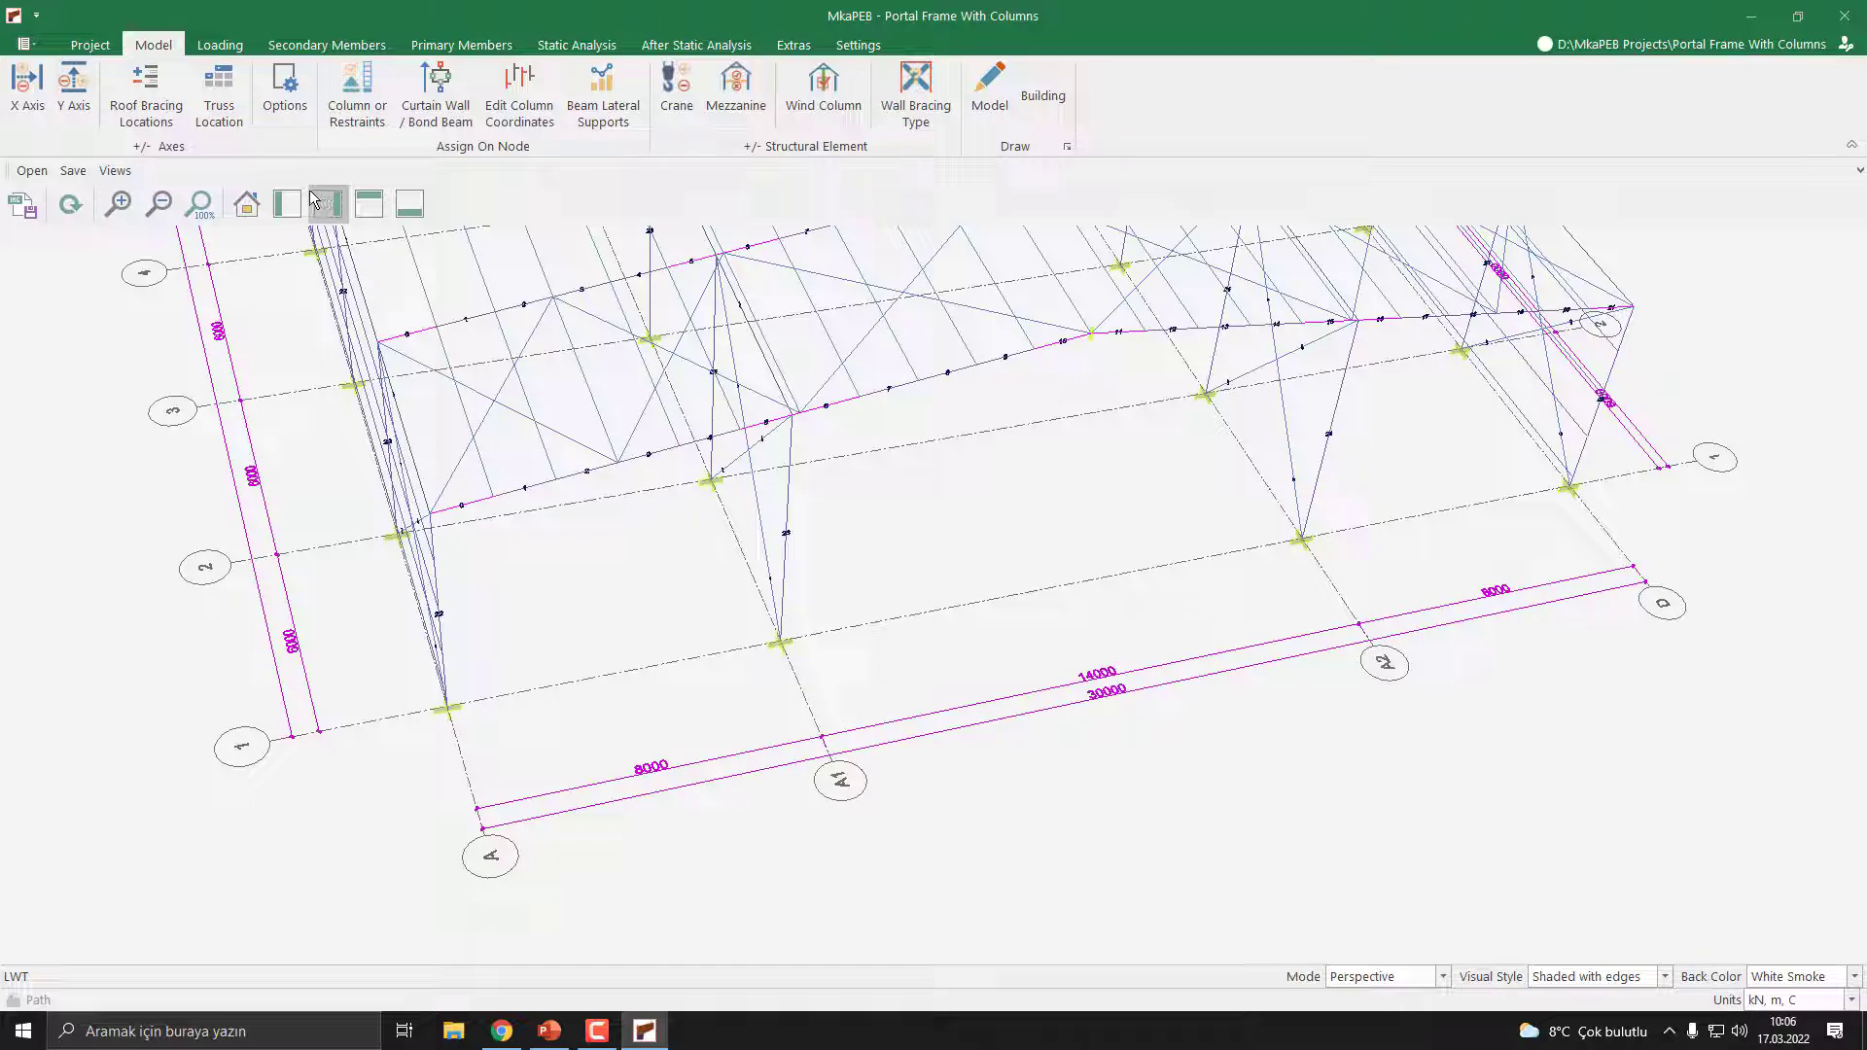
click(250, 204)
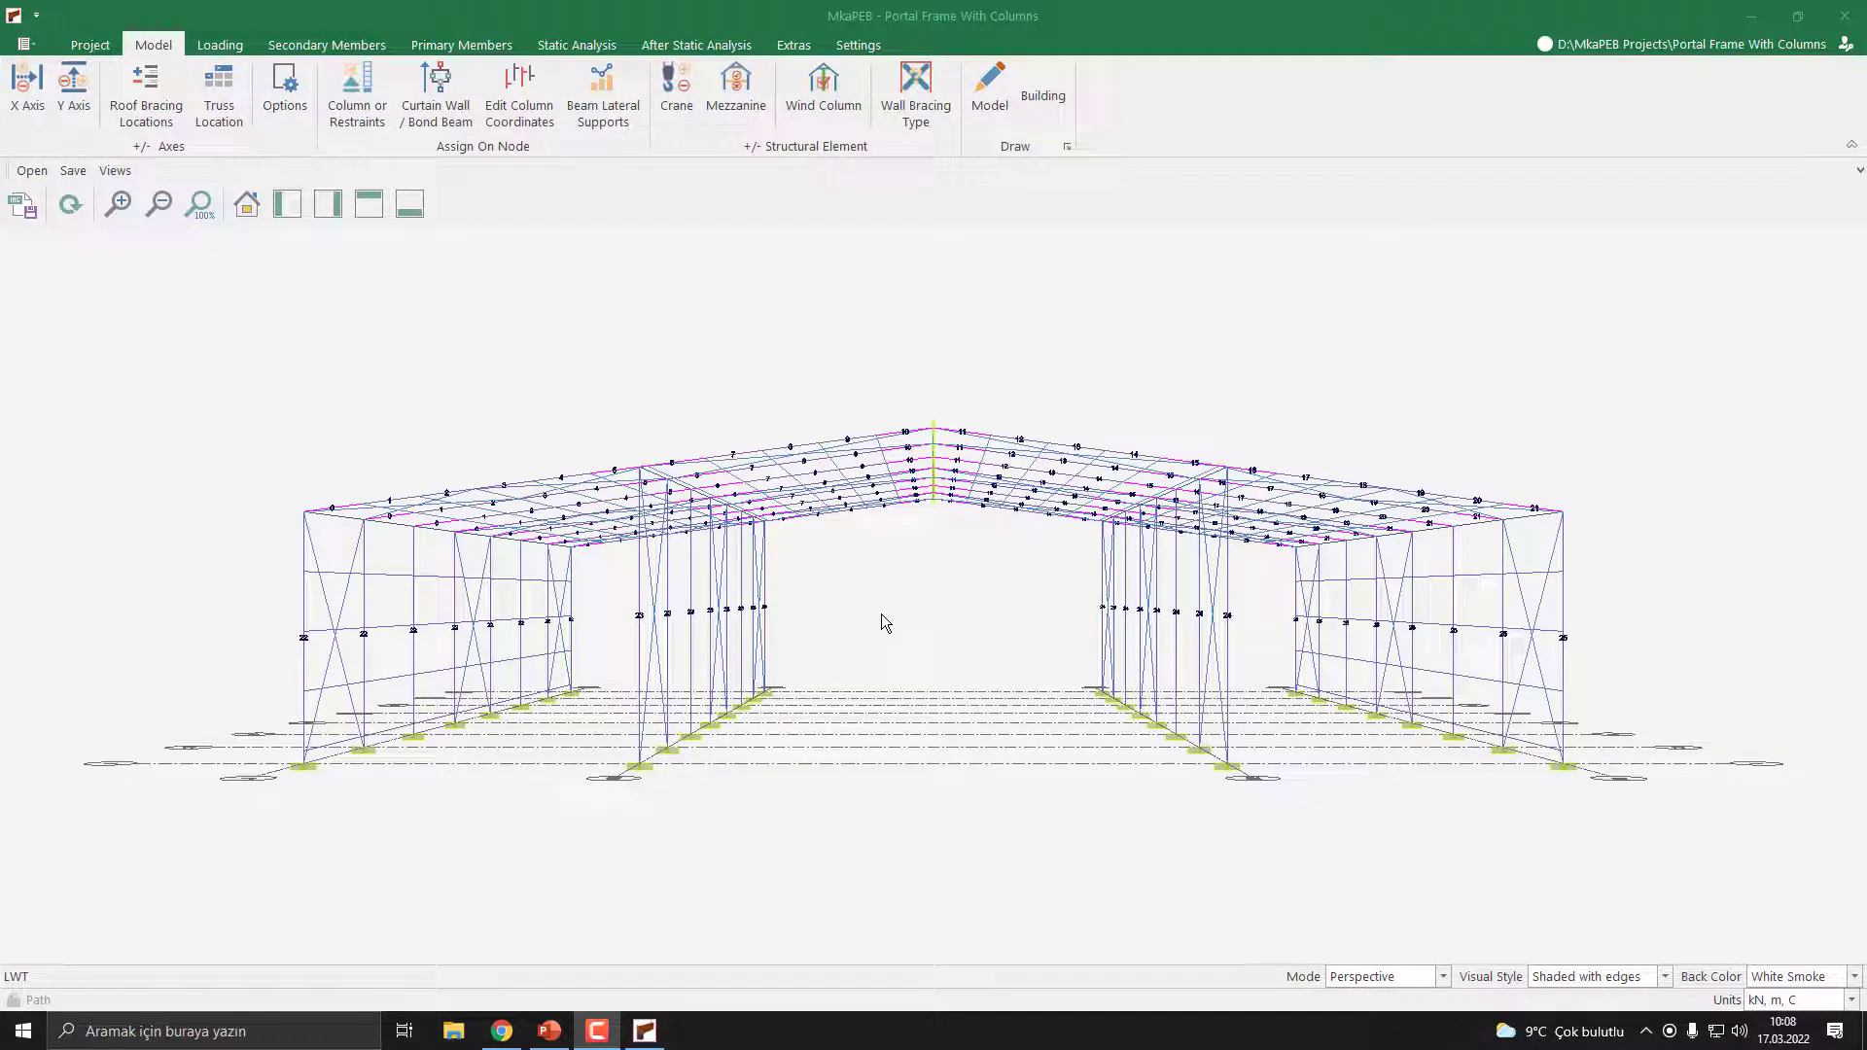
Set Bottom Coor Z to 1 for columns at nodes 6 and 16, then apply
click(348, 125)
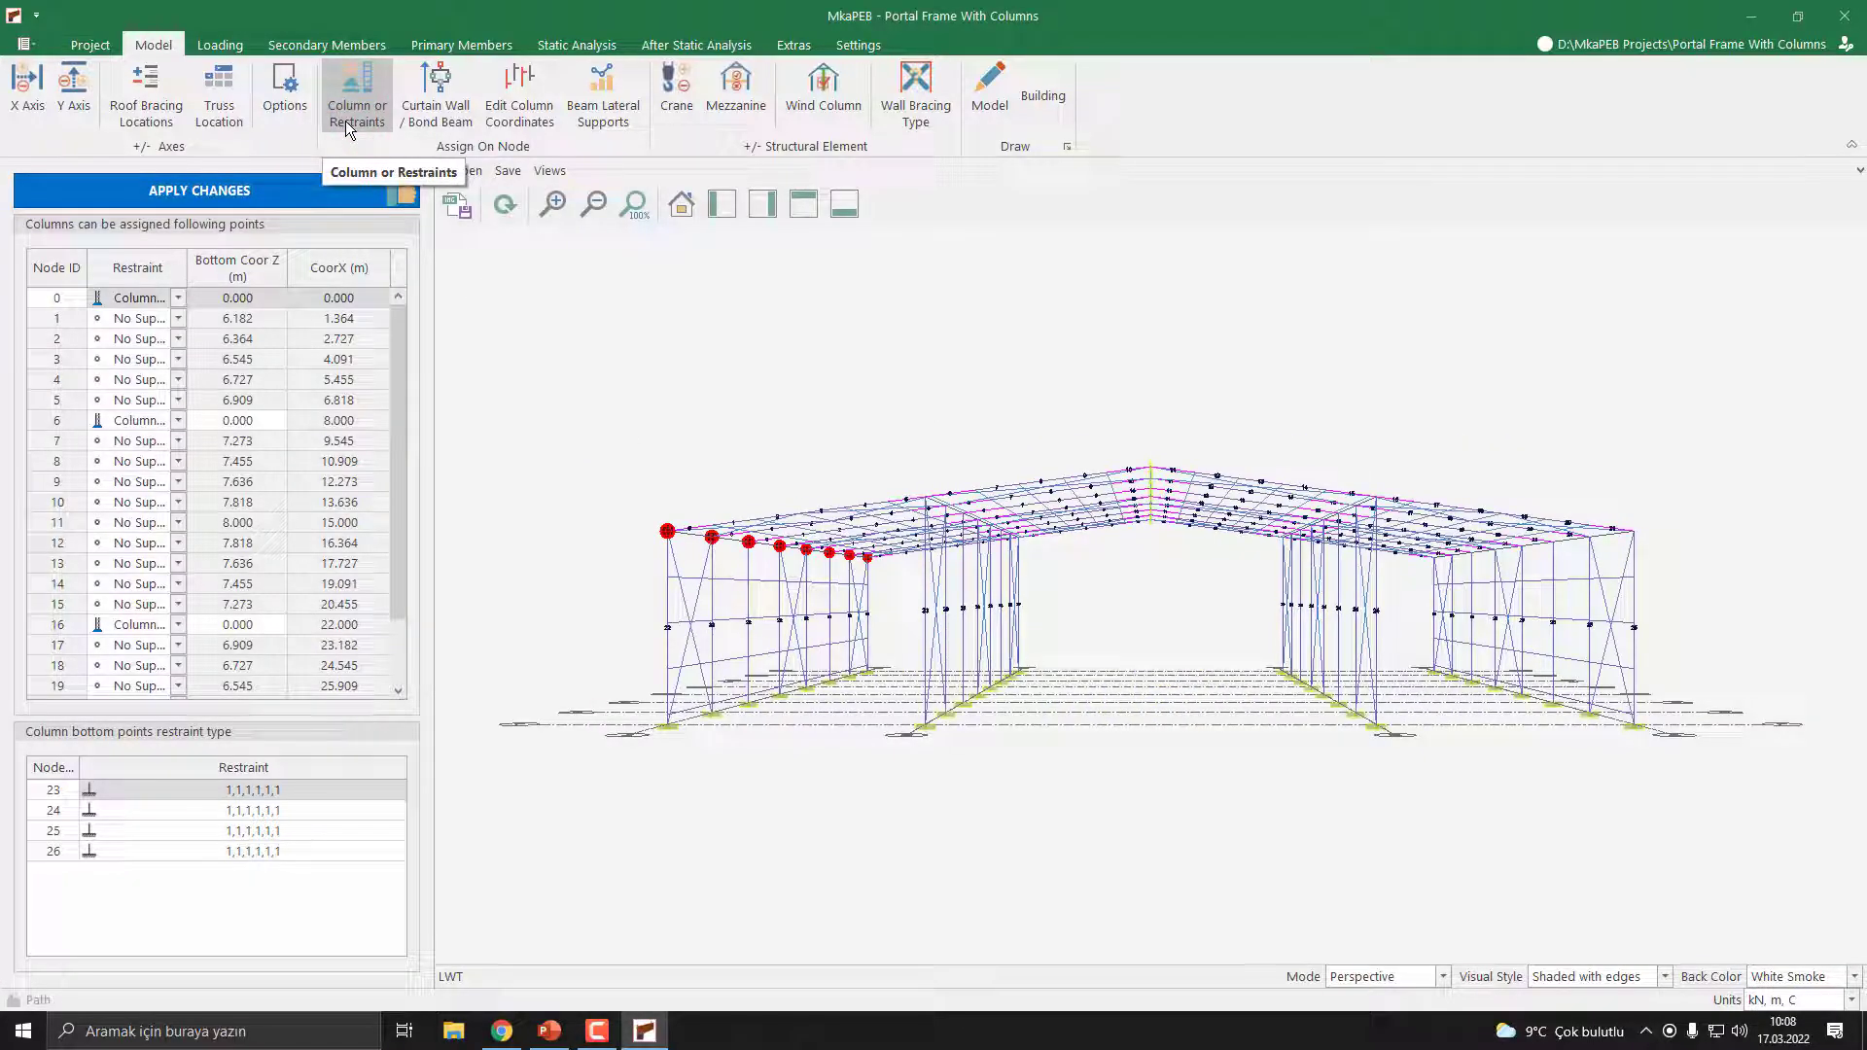
click(257, 420)
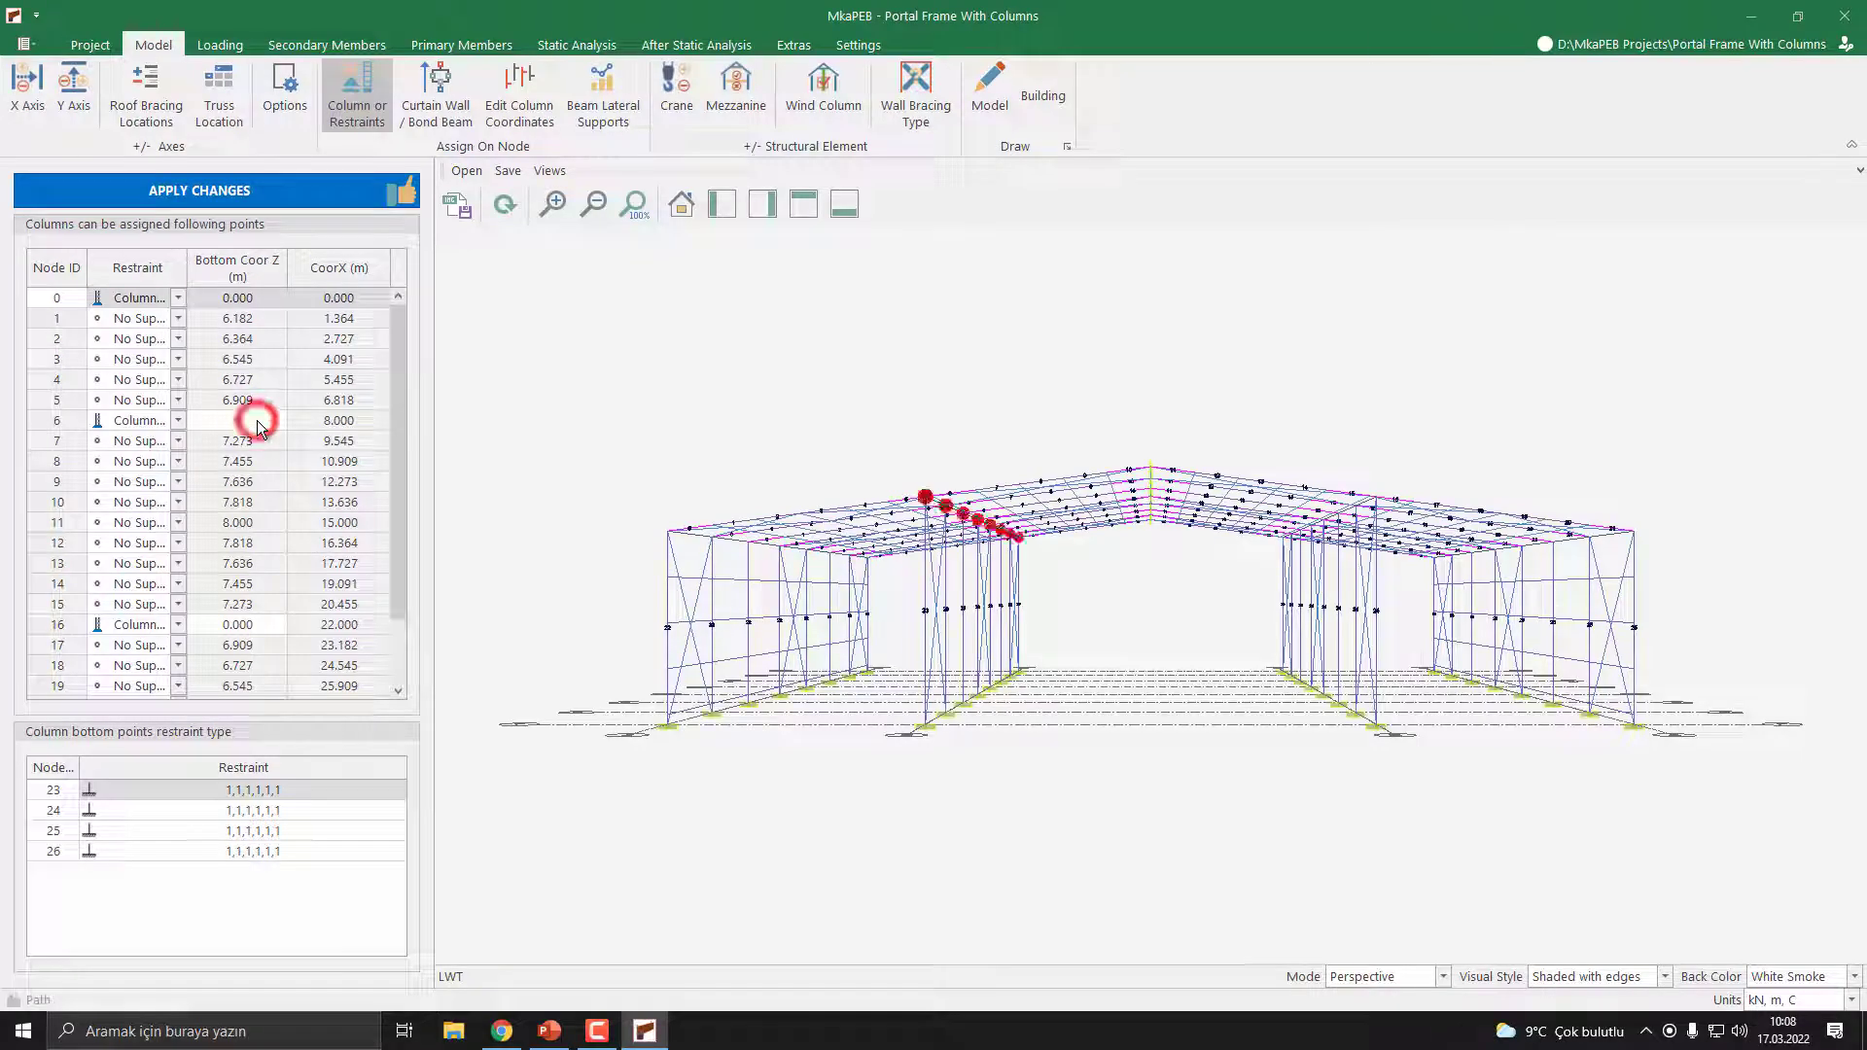
text(1)
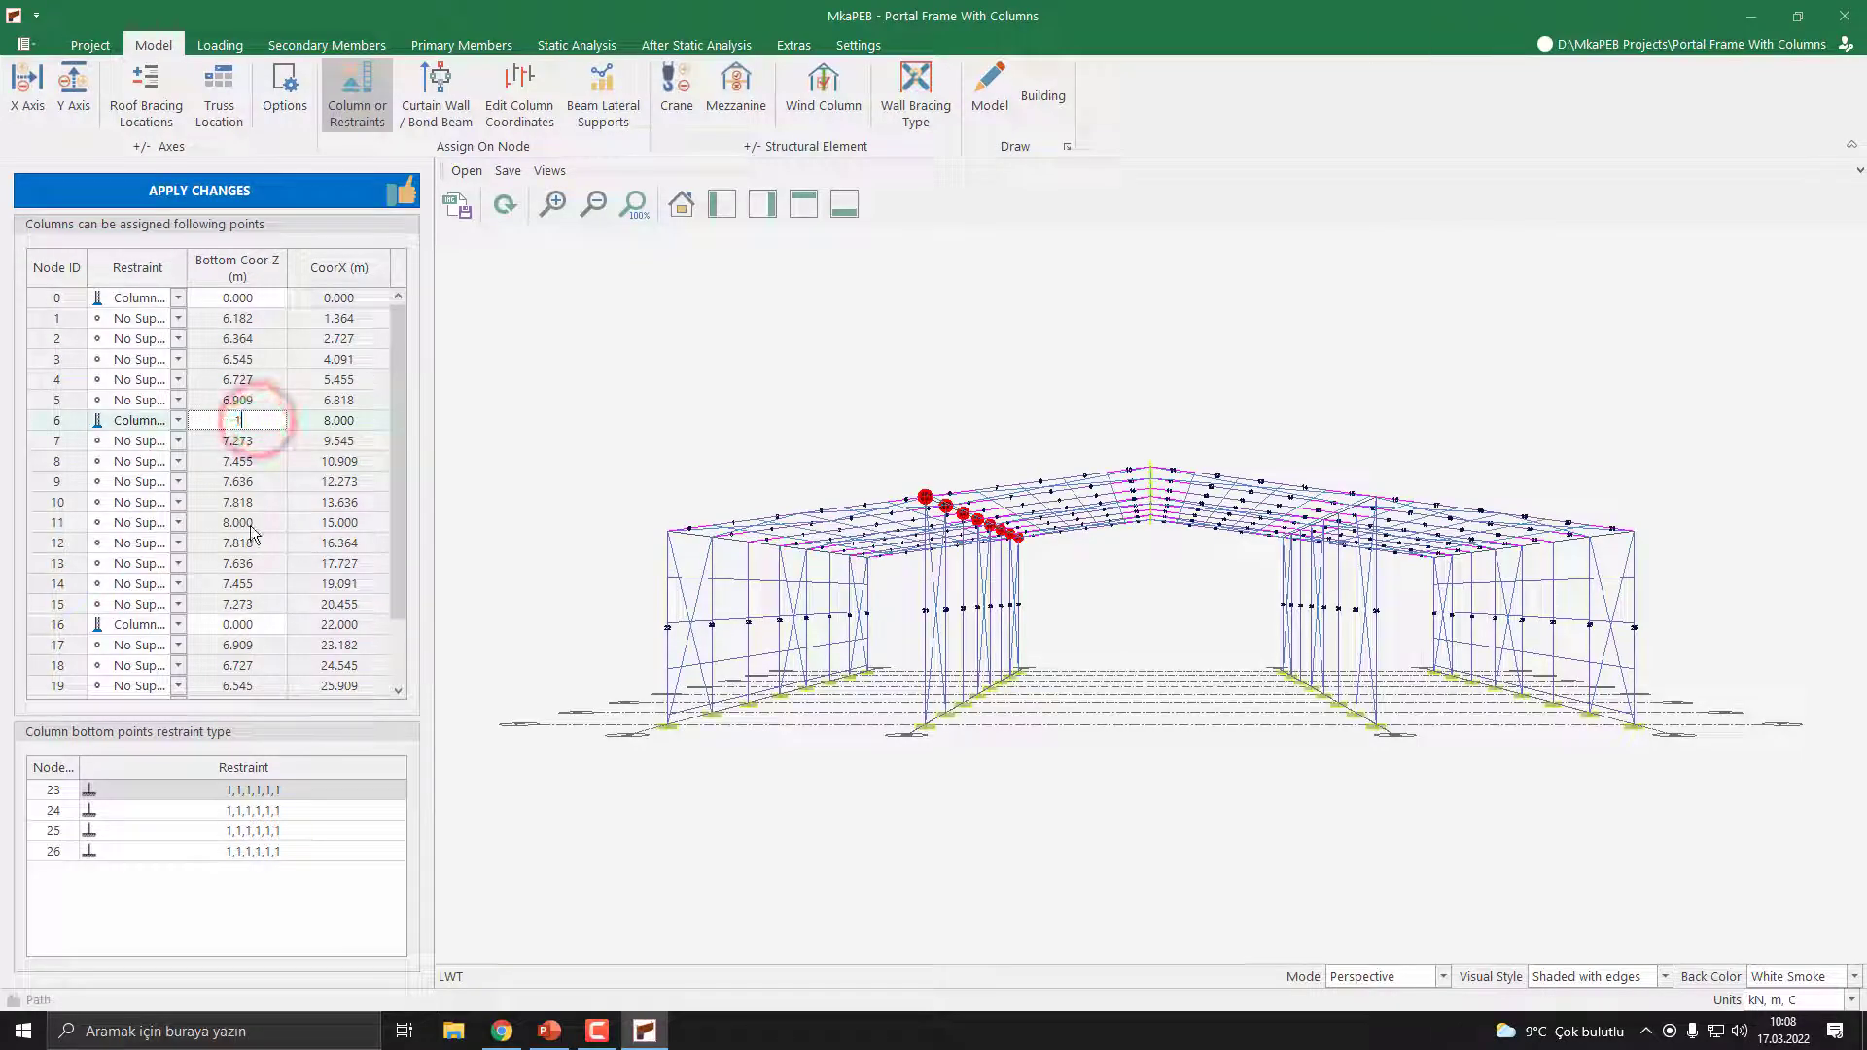
click(243, 624)
text(1)
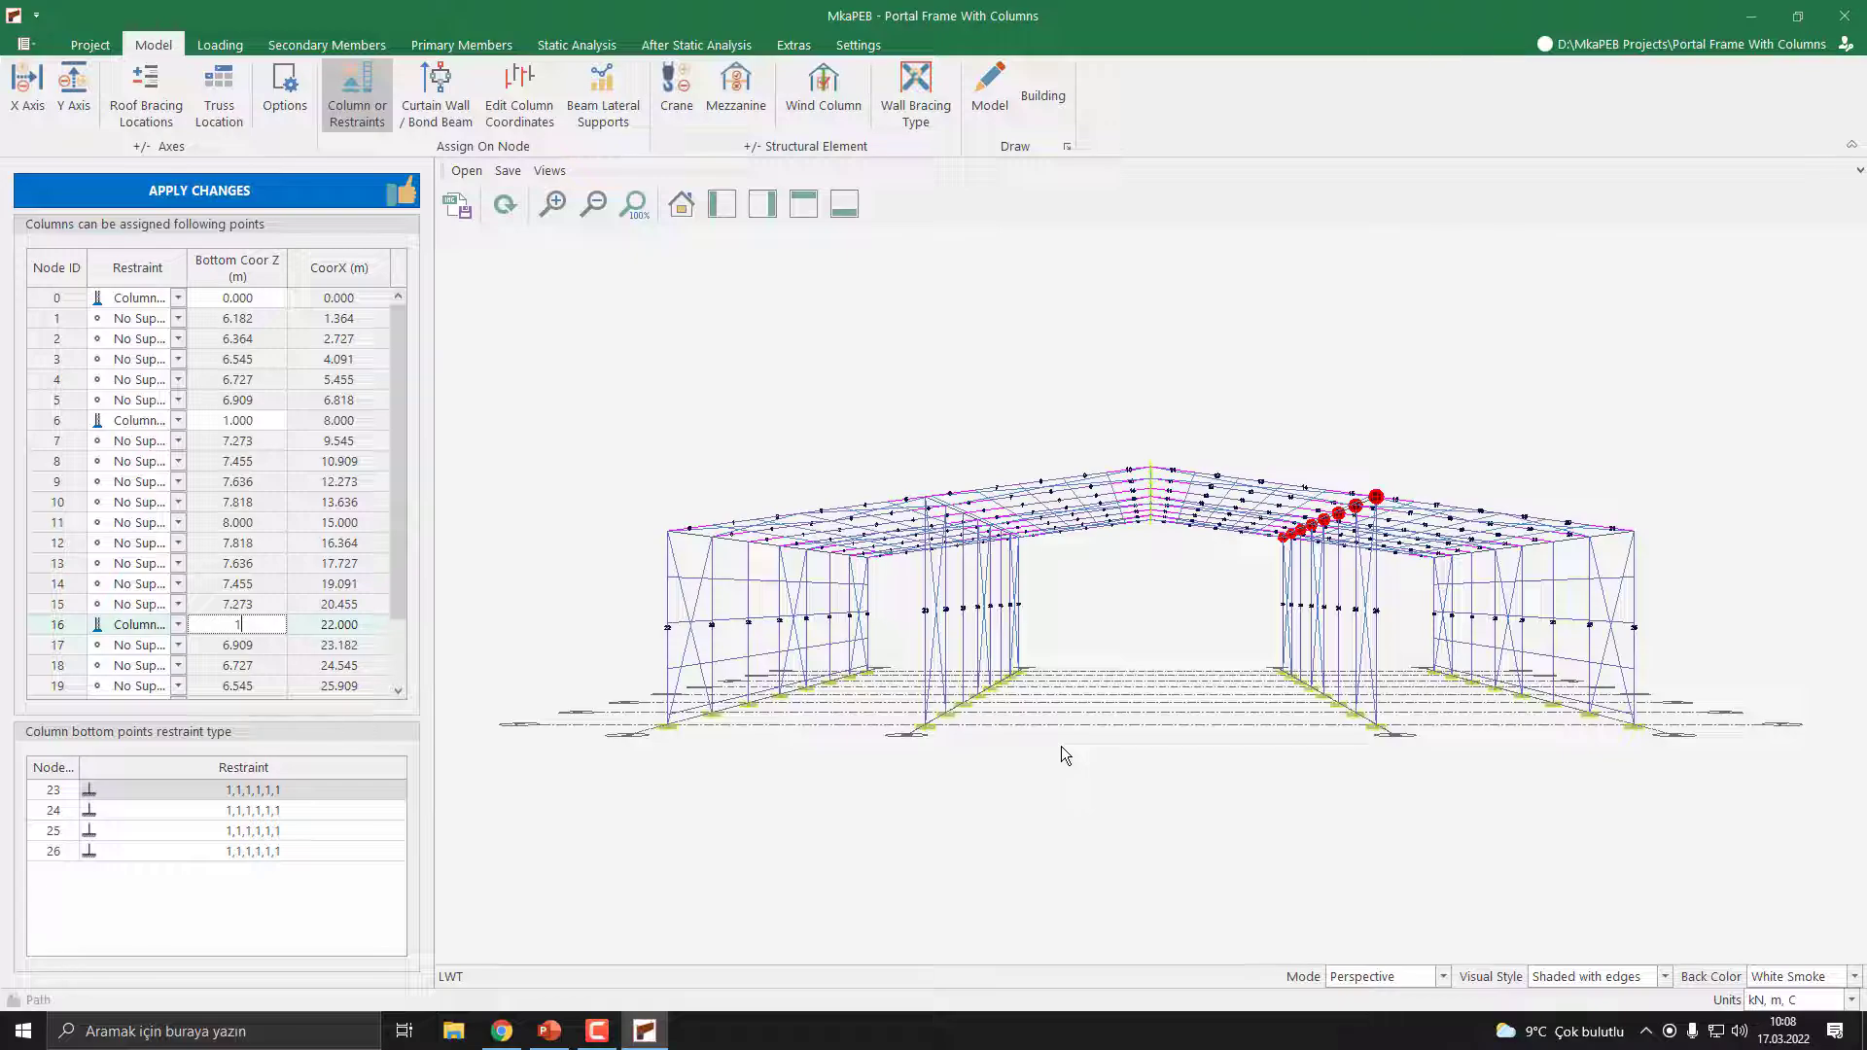
click(222, 193)
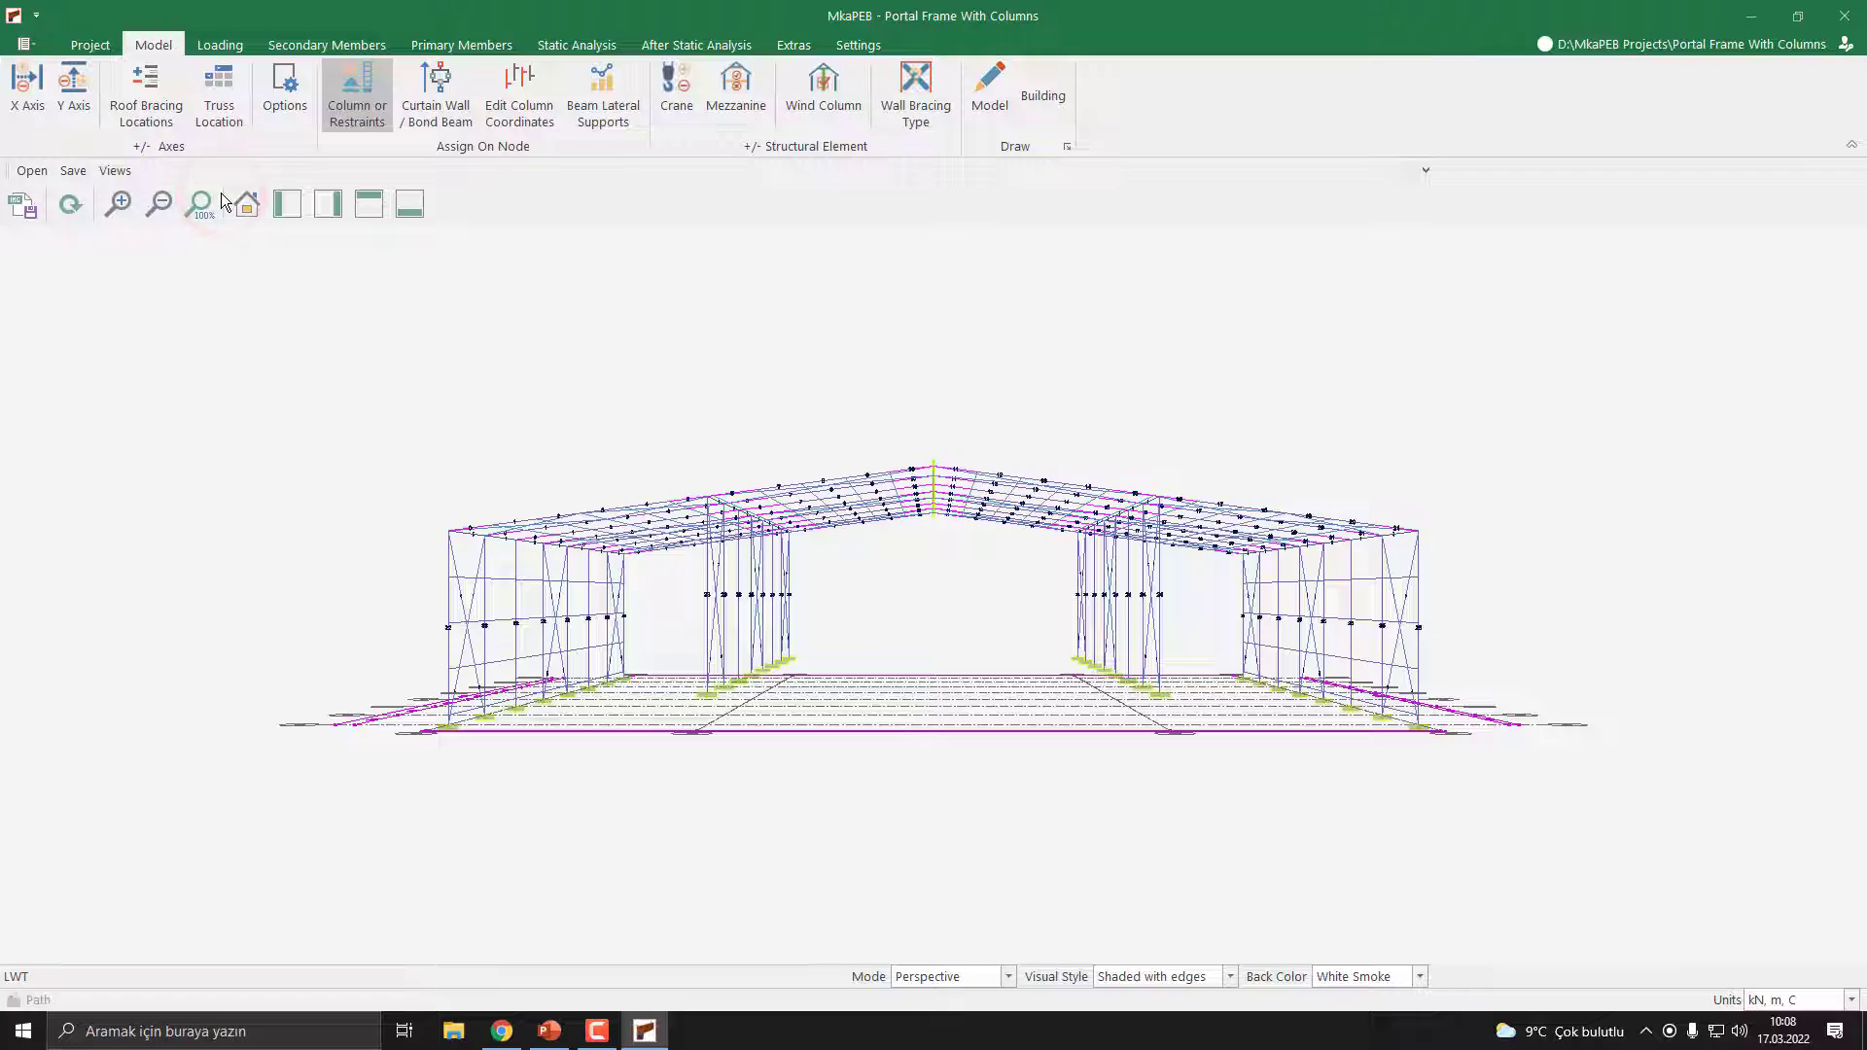
Orbit to an oblique corner view and bring up the After Static Analysis tools
middle_drag(616, 467, 651, 434)
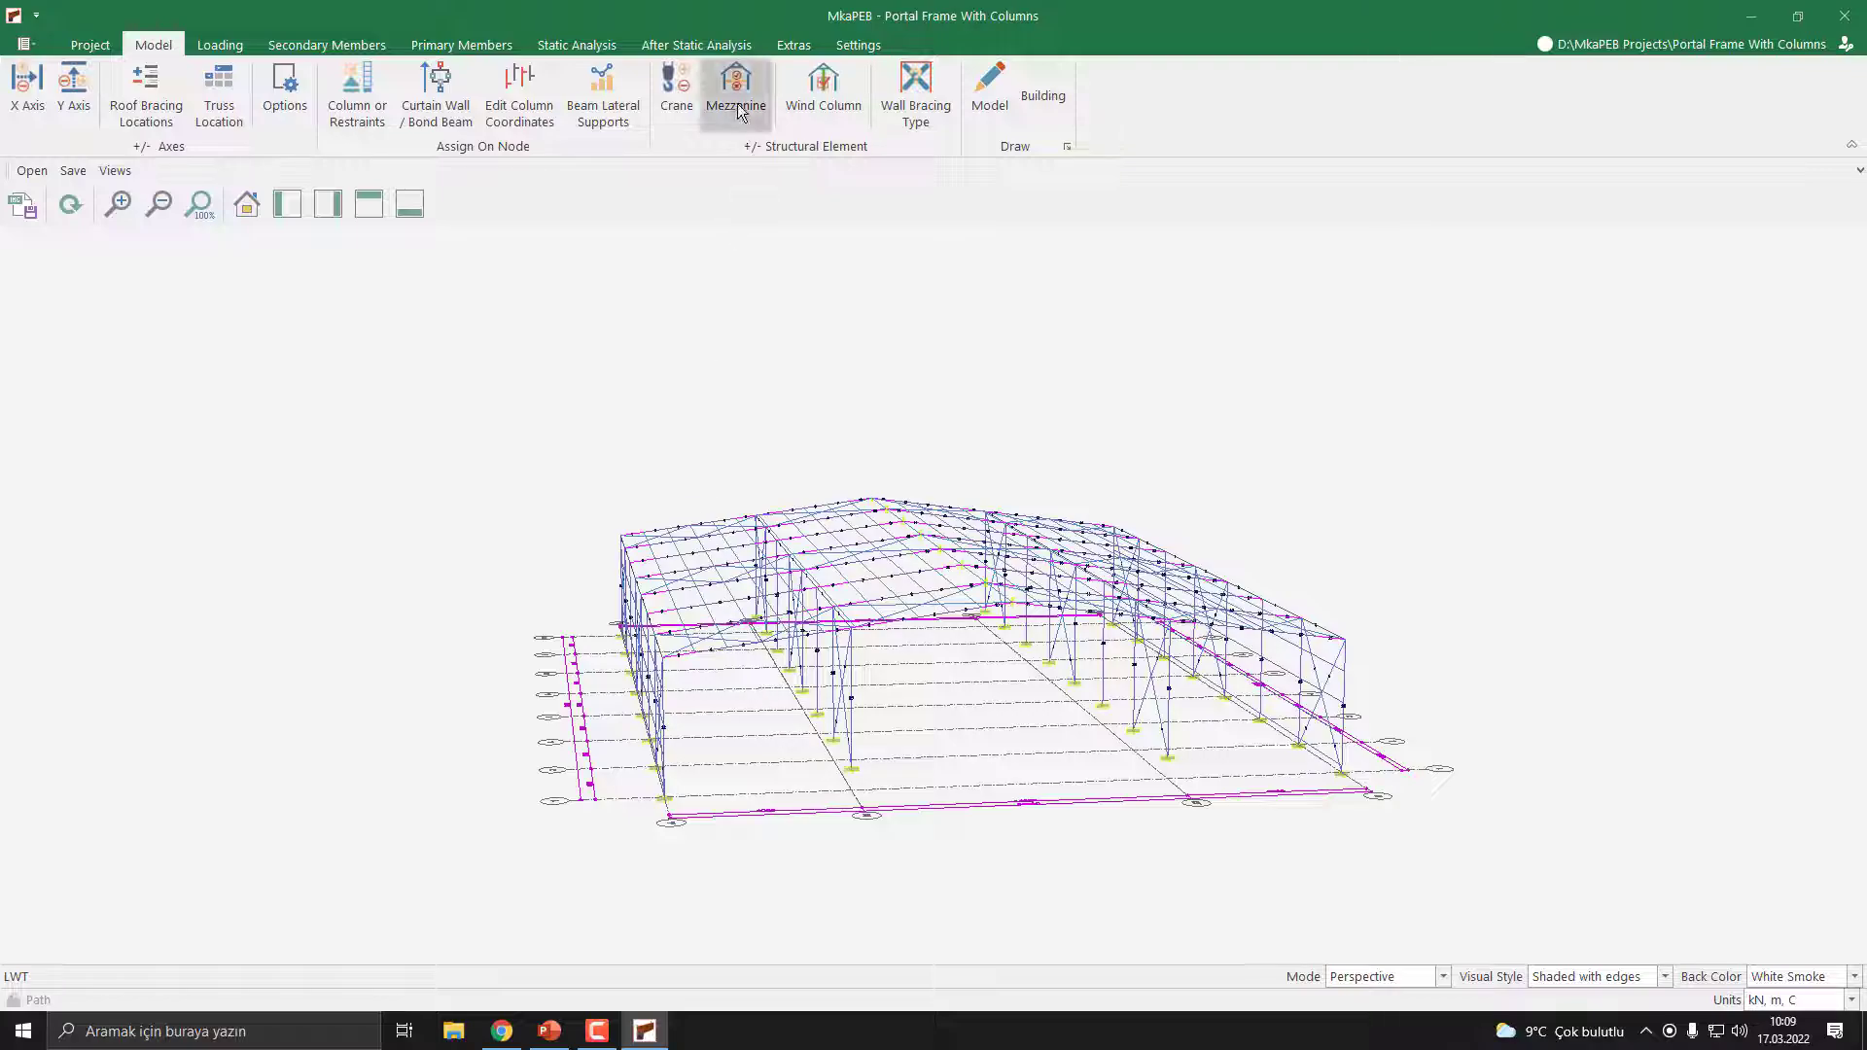
click(726, 50)
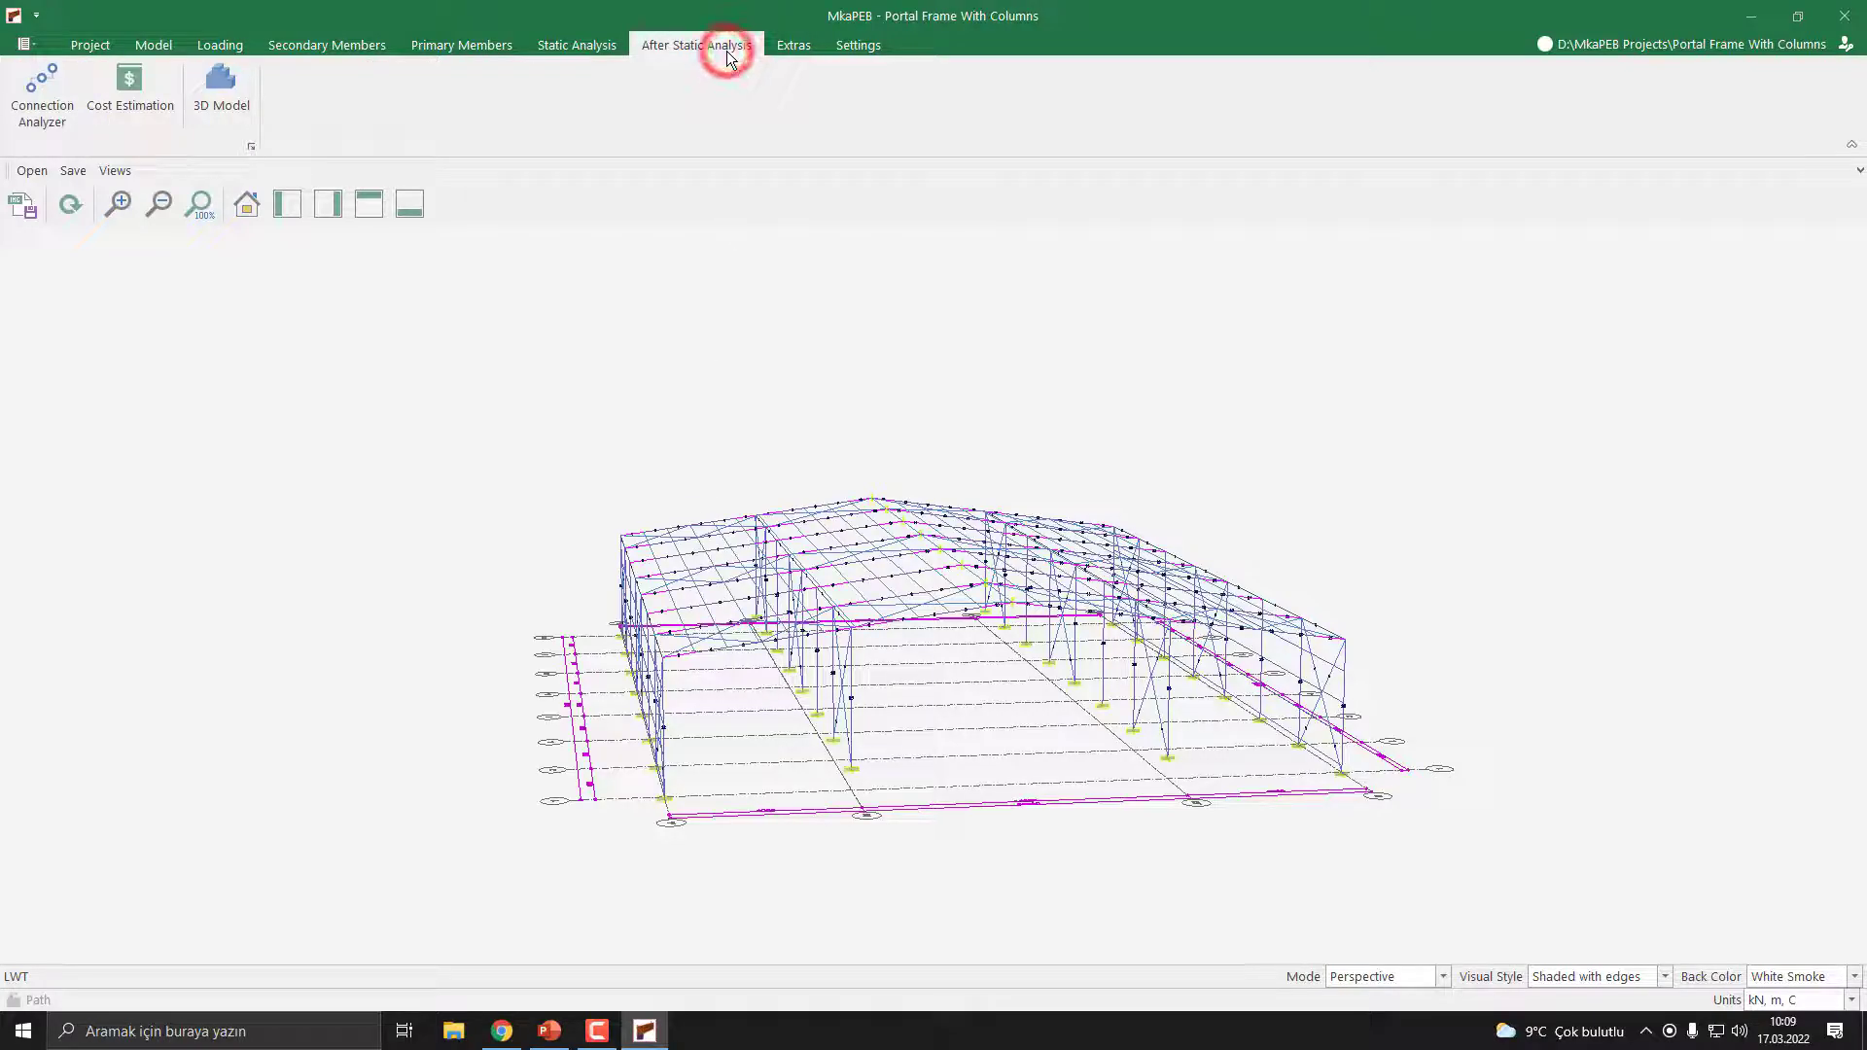
Open Cost Estimation and display the frame drawing from the Cross Sections list
click(116, 120)
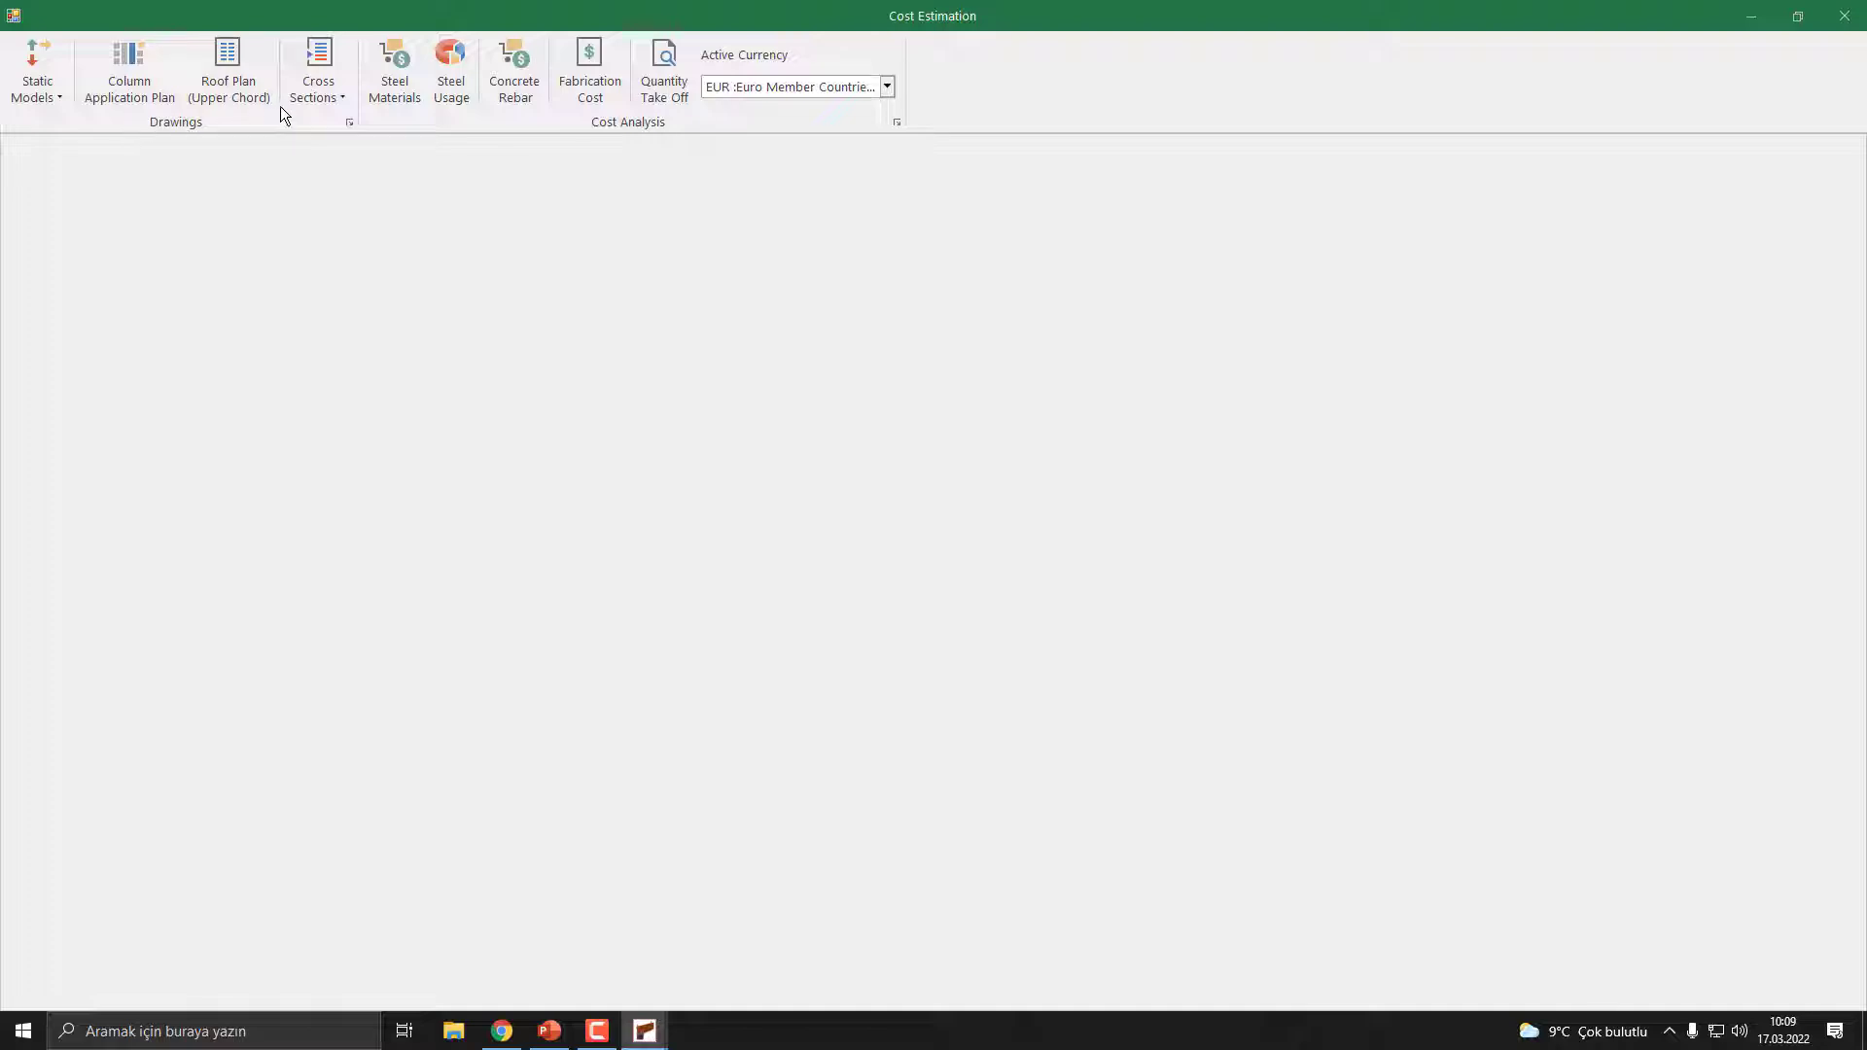
click(315, 98)
click(340, 122)
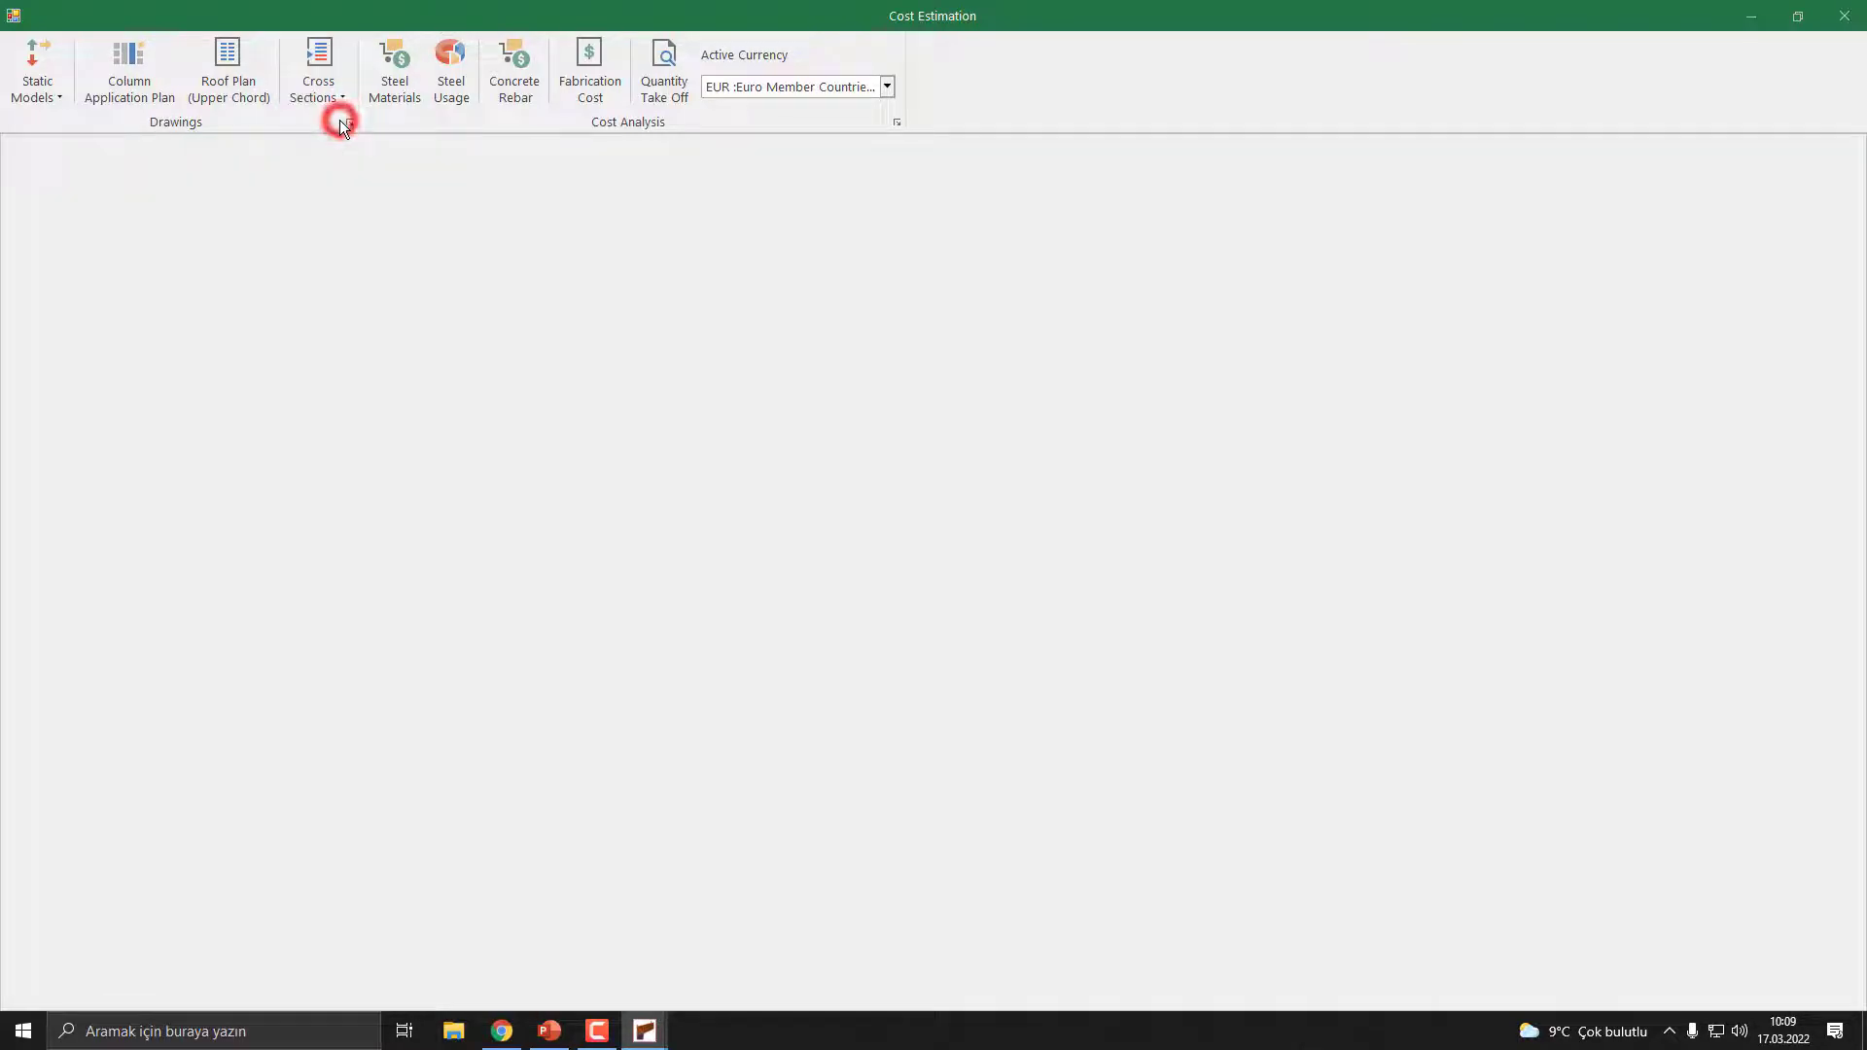